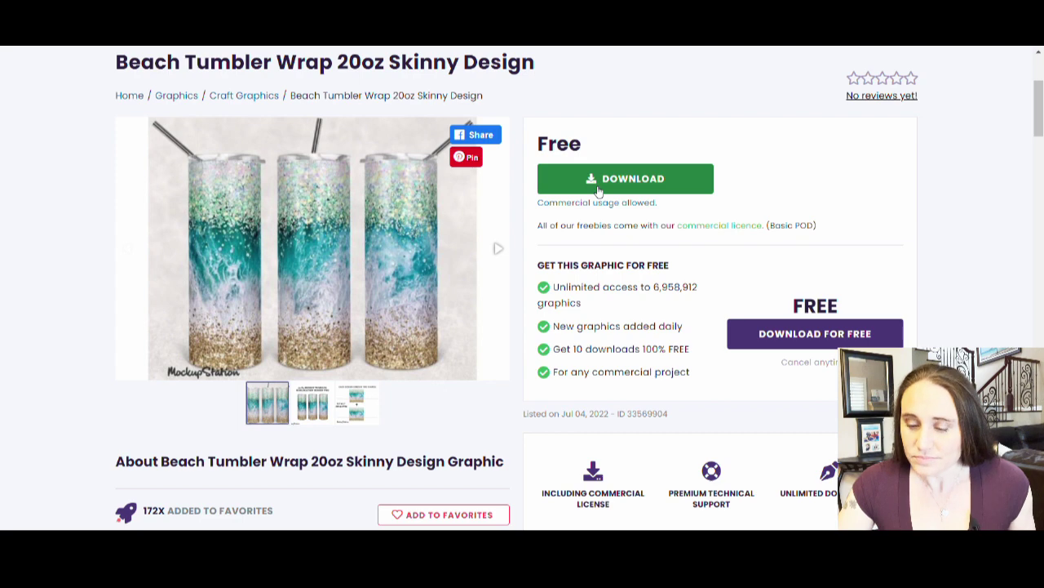
Download the free Beach Tumbler Wrap 20oz Skinny Design and decline the free trial offer
click(594, 189)
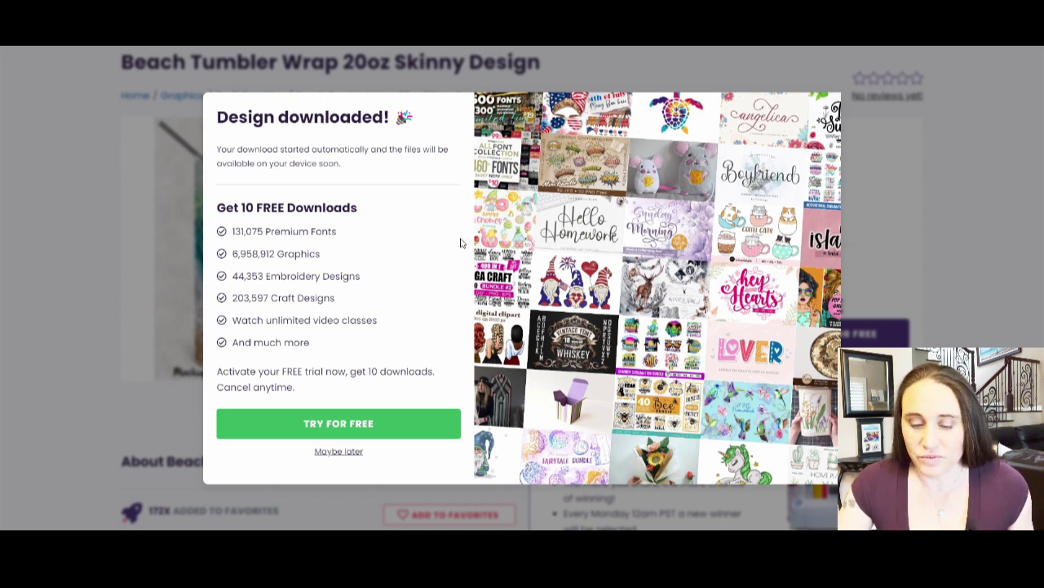
click(346, 453)
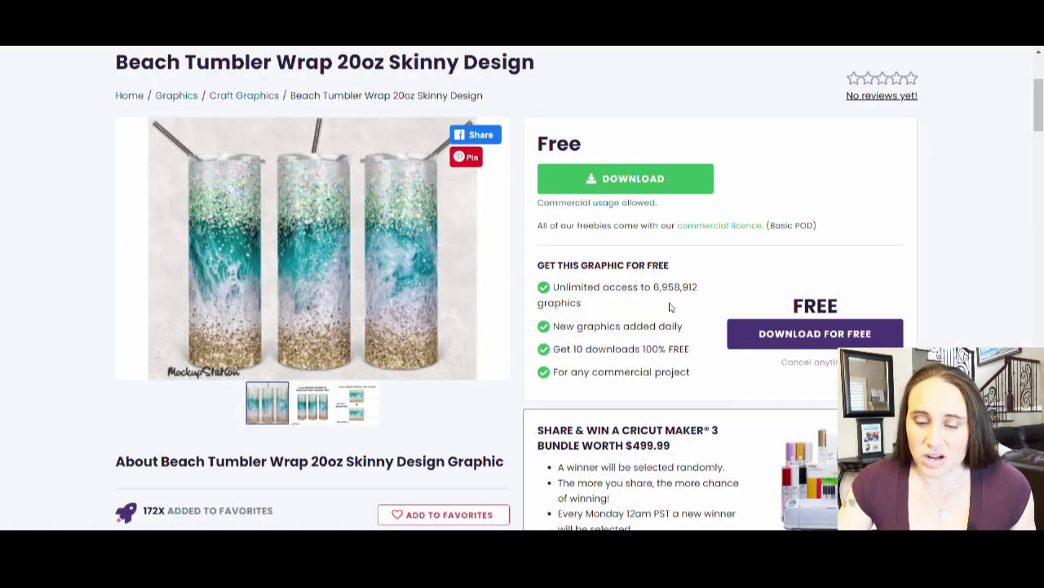
scroll(669, 307, up, 3)
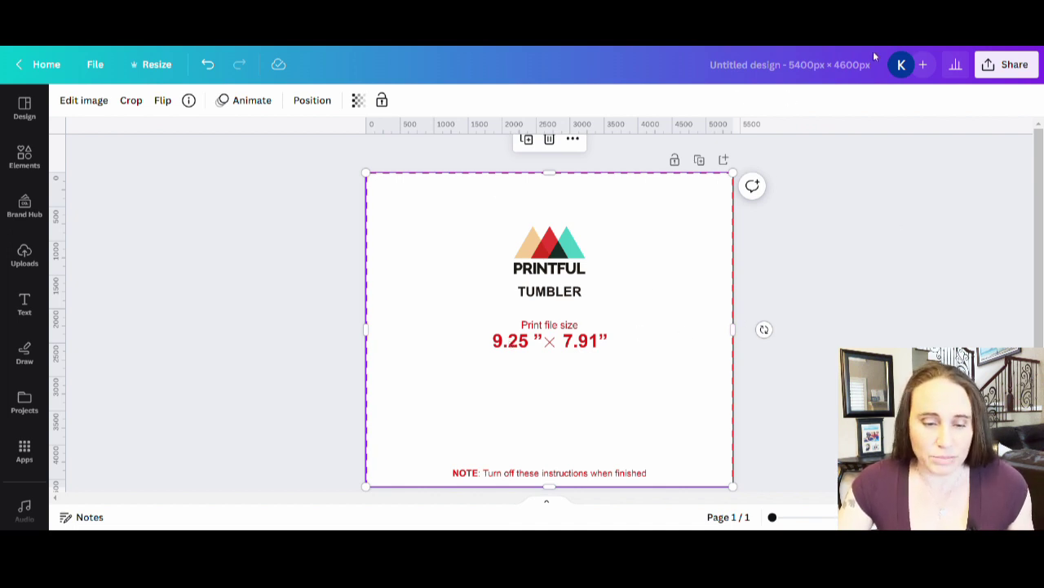
Switch to the Canva tumbler design and add the uploaded beach wrap image on top of the Printful template
click(39, 265)
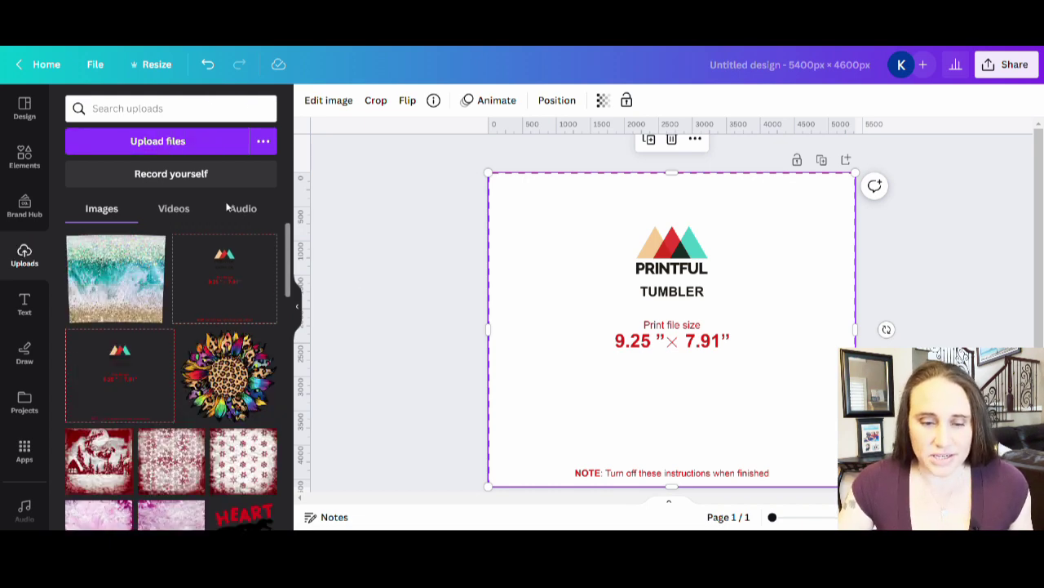
click(113, 280)
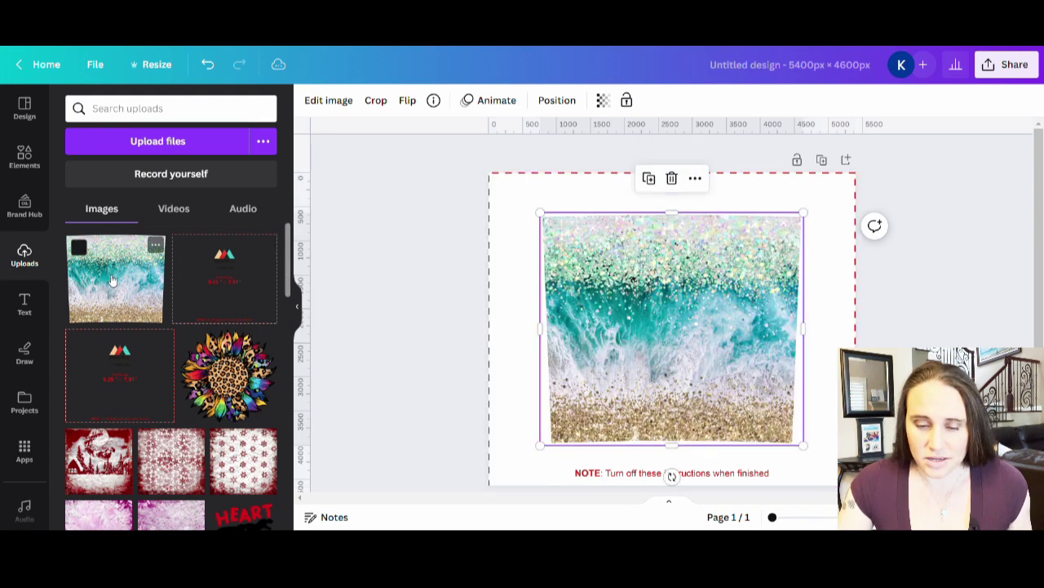
click(297, 314)
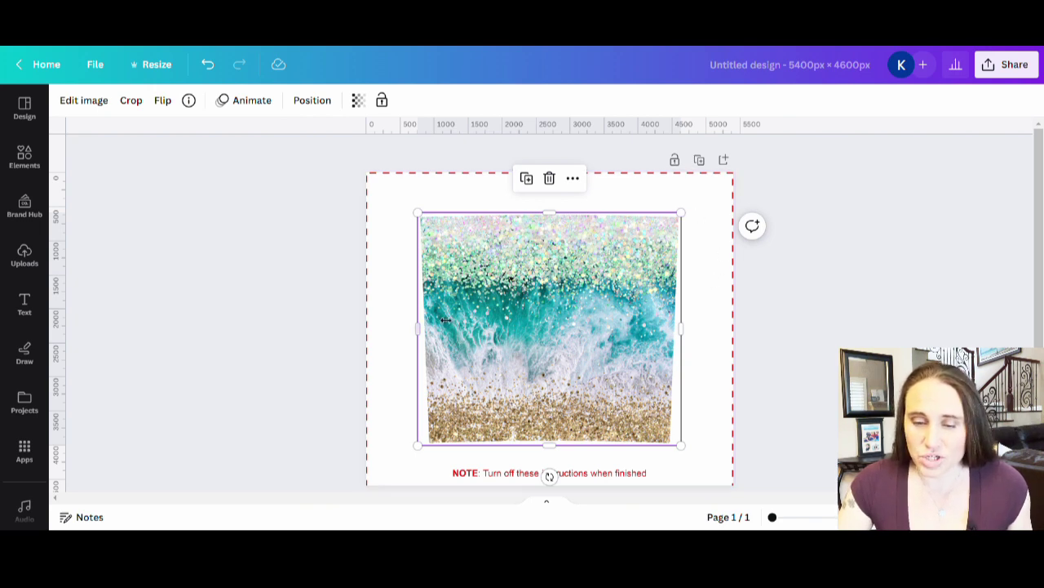
Move the beach image to the page's upper-left corner and enlarge it past the edges to cover the whole template
drag(504, 312, 474, 270)
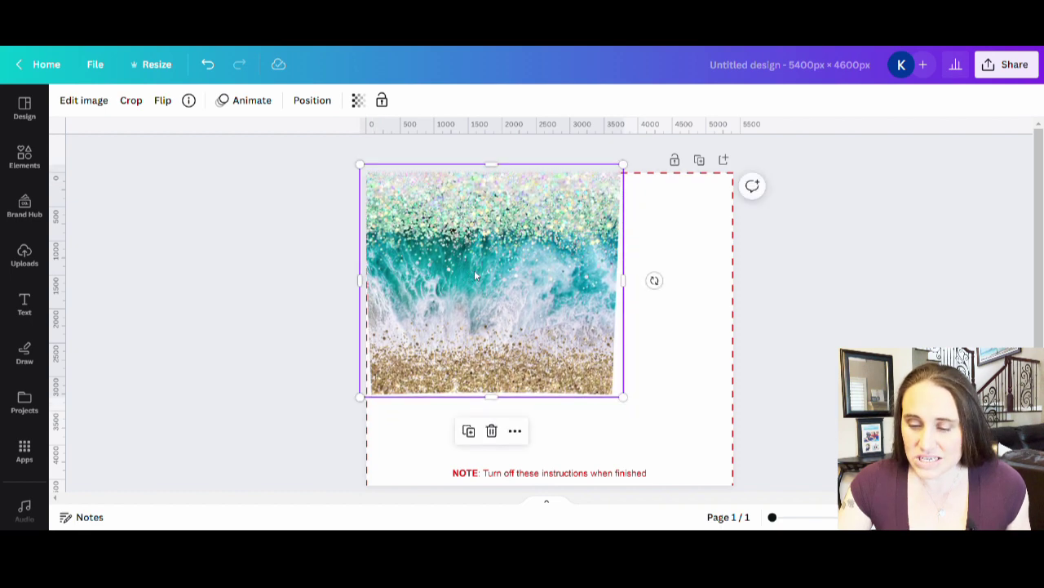
scroll(629, 334, down, 1)
drag(625, 343, 710, 501)
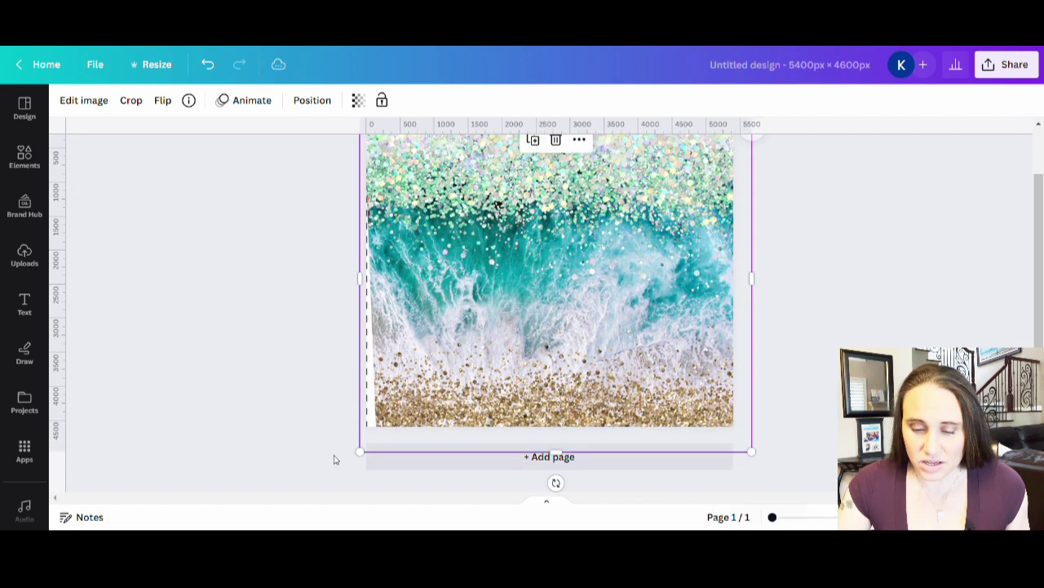
drag(364, 459, 349, 461)
scroll(663, 468, up, 2)
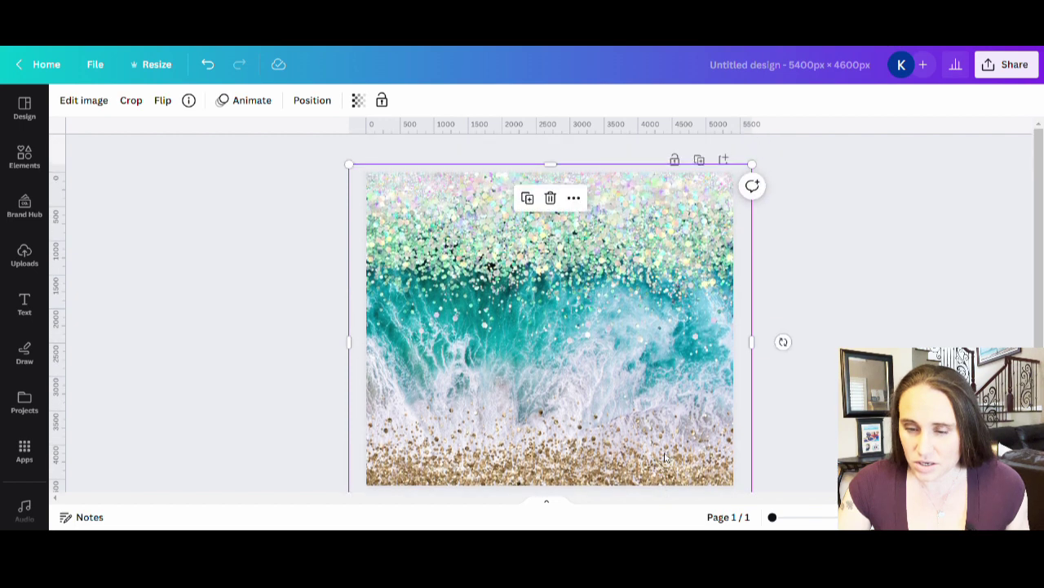
Shift the enlarged beach image slightly upward so it overlaps all page edges evenly, and deselect it
drag(664, 457, 668, 452)
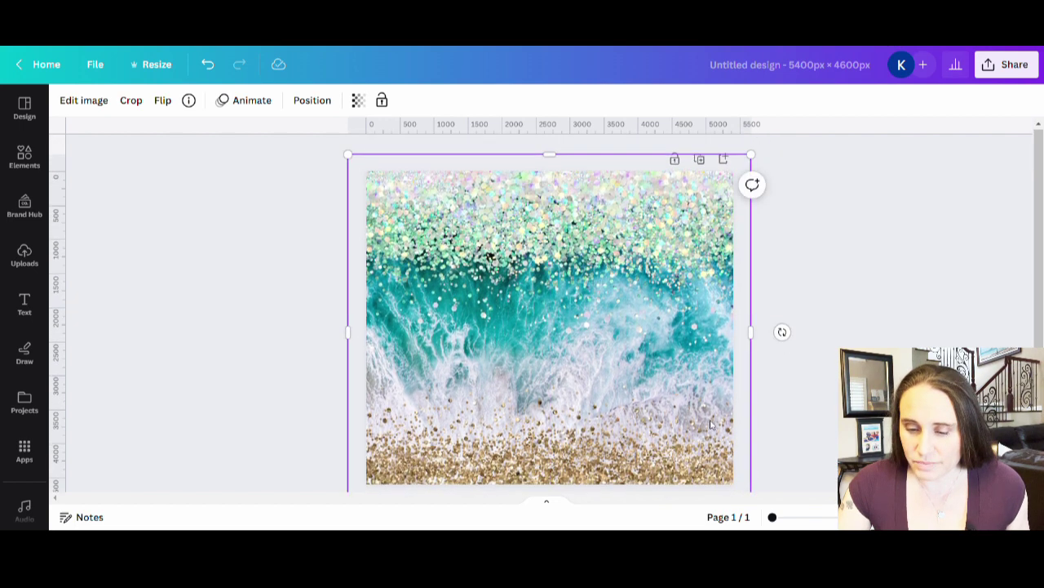
scroll(718, 429, down, 2)
drag(683, 390, 682, 384)
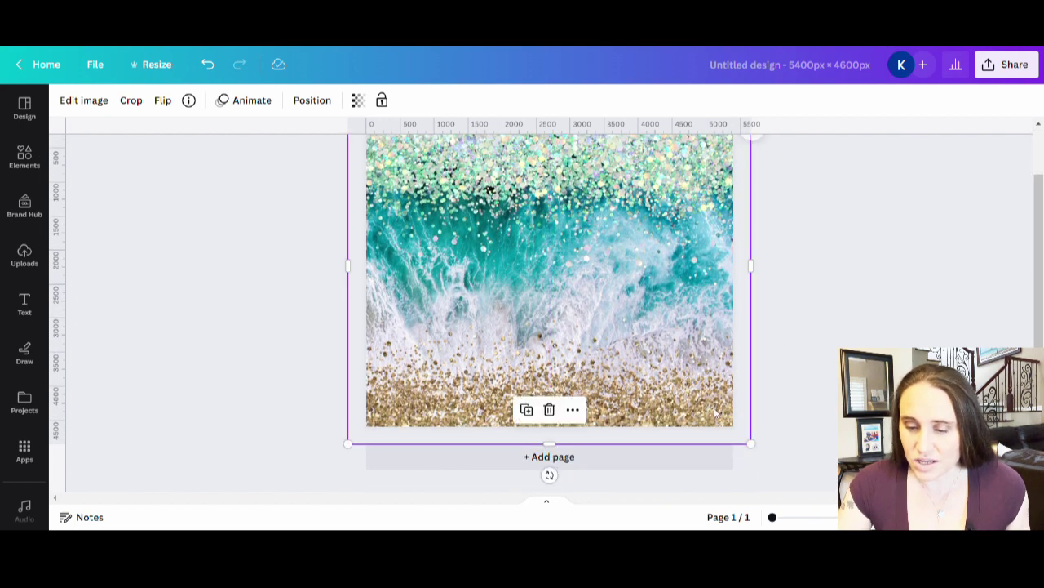
scroll(682, 383, up, 2)
scroll(580, 374, down, 2)
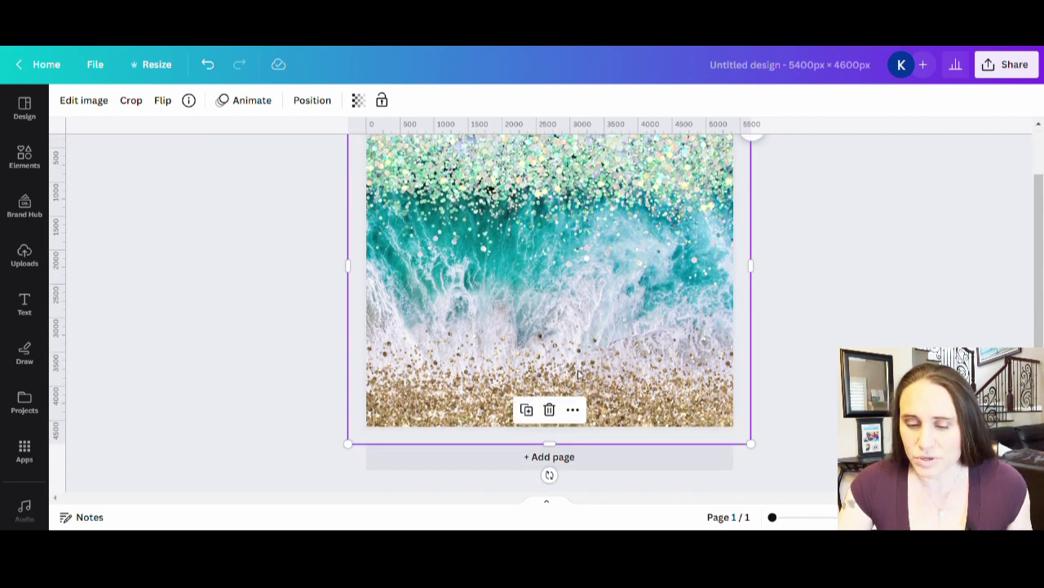
click(811, 300)
scroll(811, 300, up, 2)
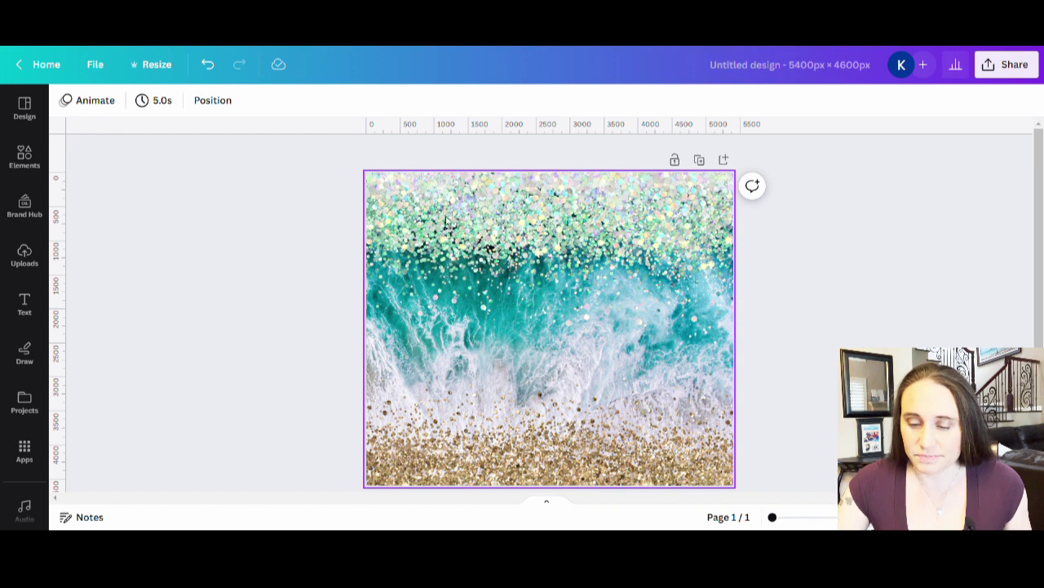
scroll(536, 259, down, 2)
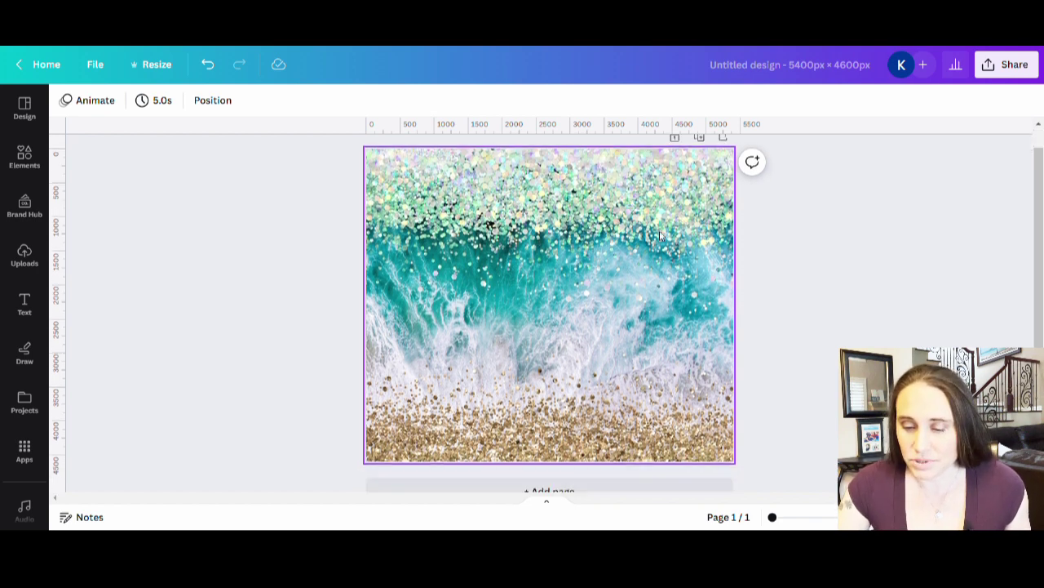
scroll(770, 345, up, 1)
scroll(770, 345, up, 1)
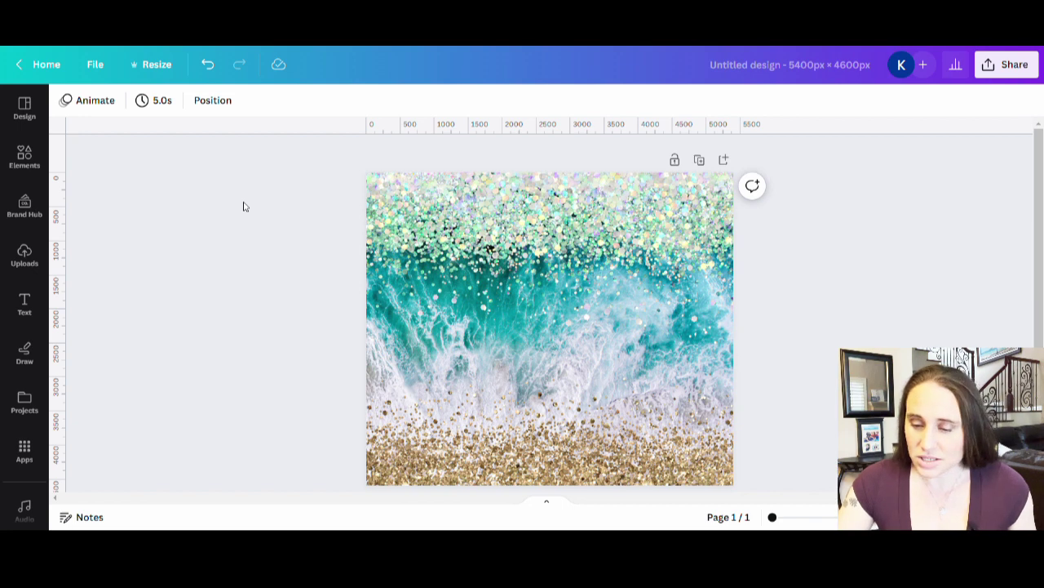
scroll(595, 220, down, 1)
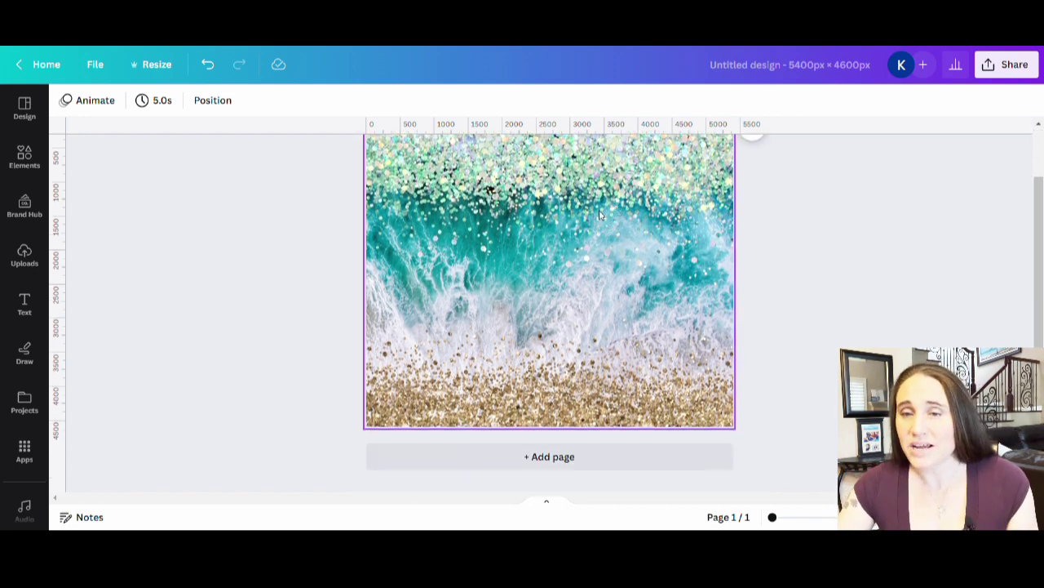
scroll(608, 229, up, 1)
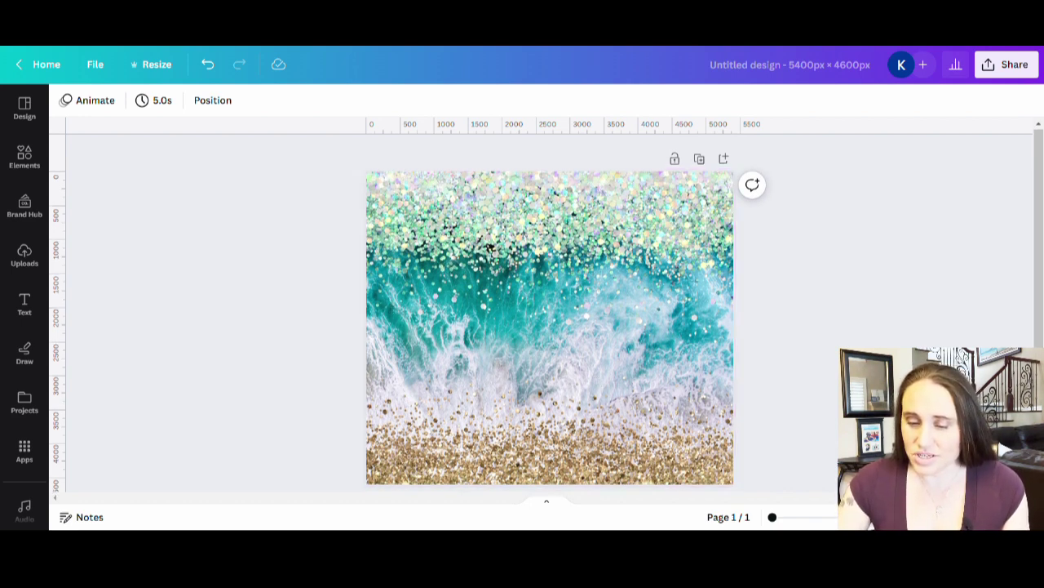
scroll(549, 310, down, 1)
scroll(490, 190, up, 1)
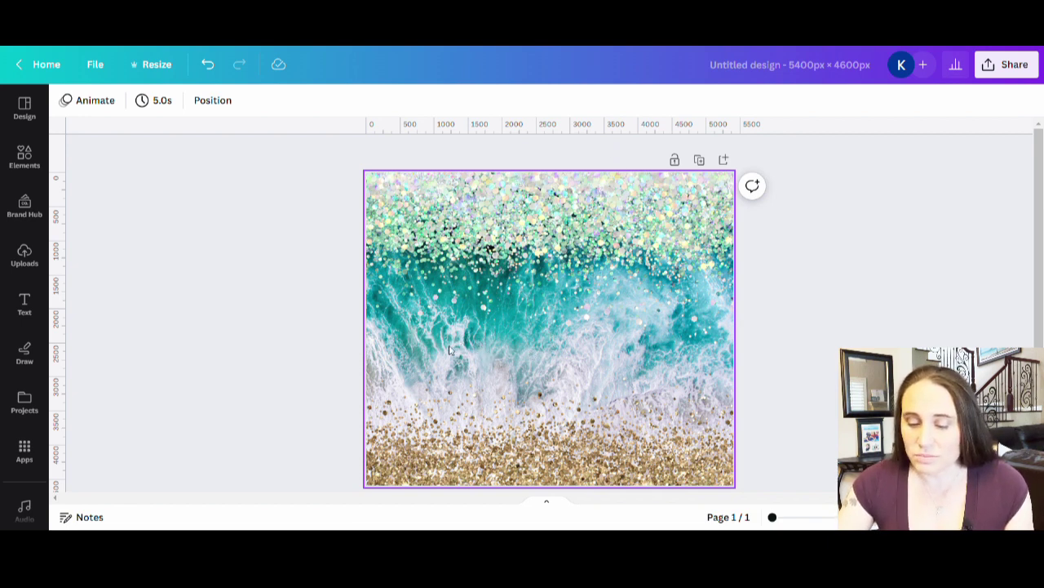
scroll(451, 409, down, 1)
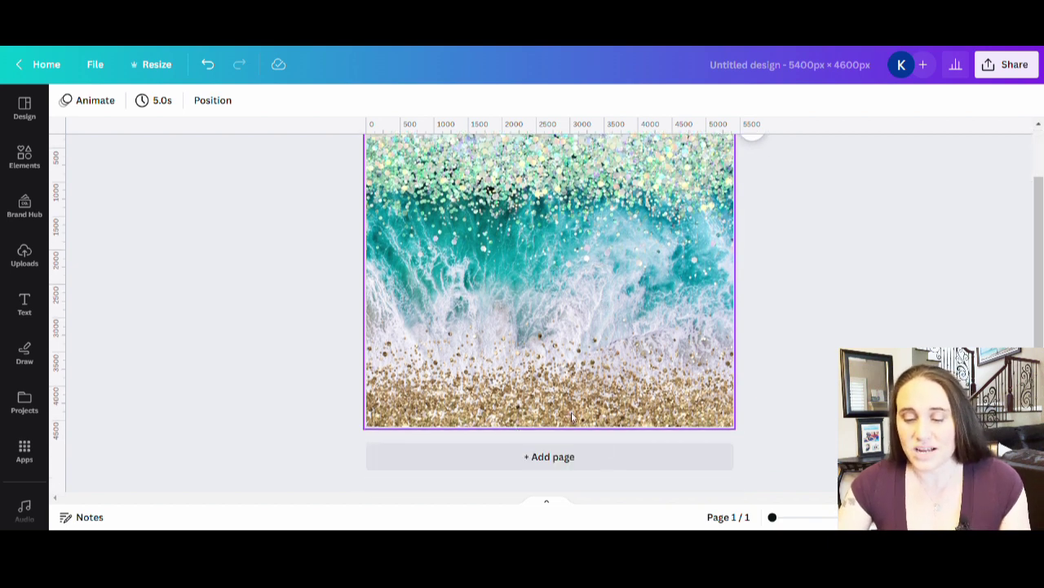
scroll(572, 417, up, 1)
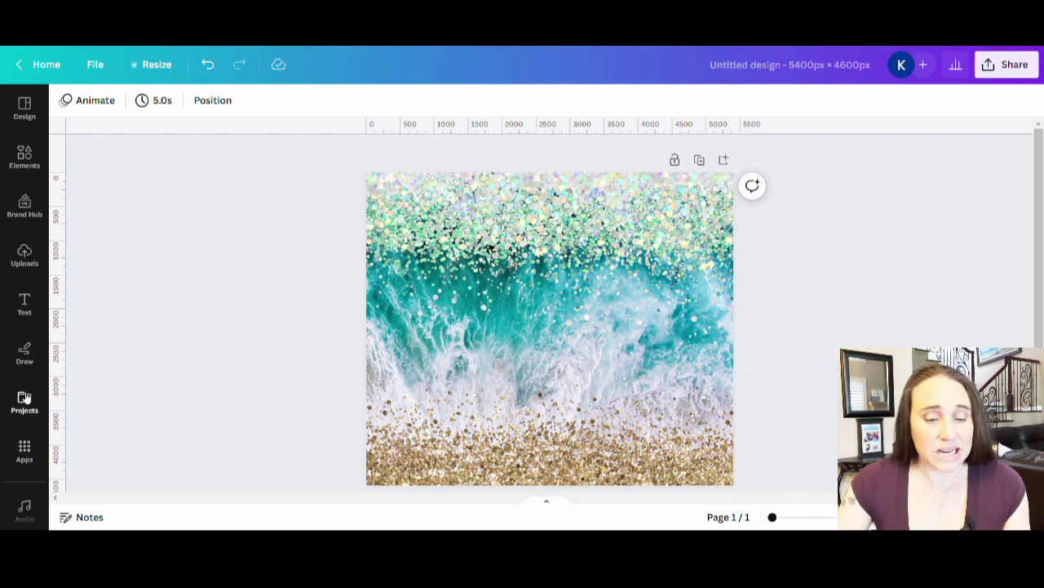
Search the elements library for "white glitter"
click(25, 157)
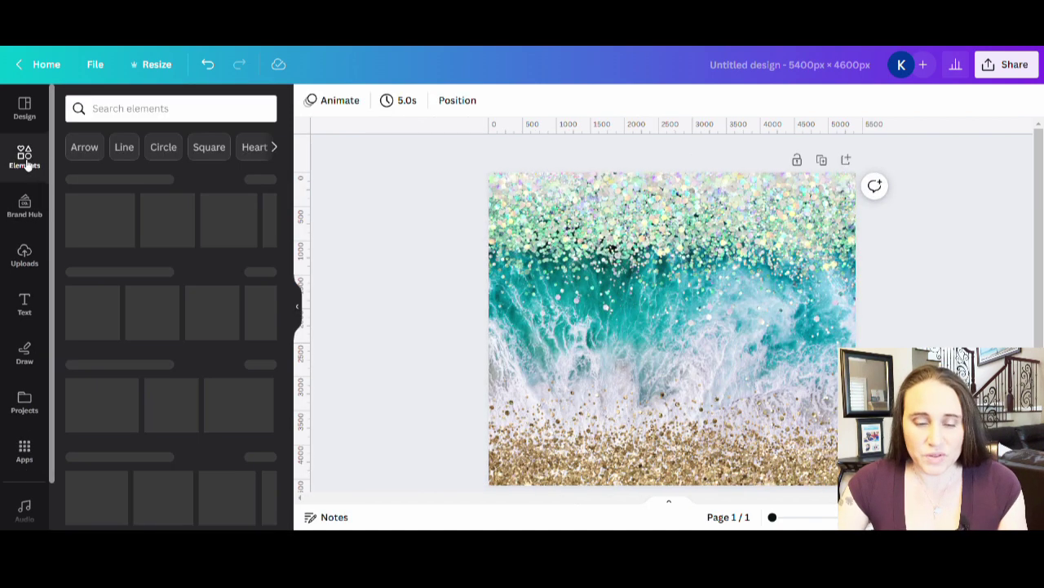
click(138, 108)
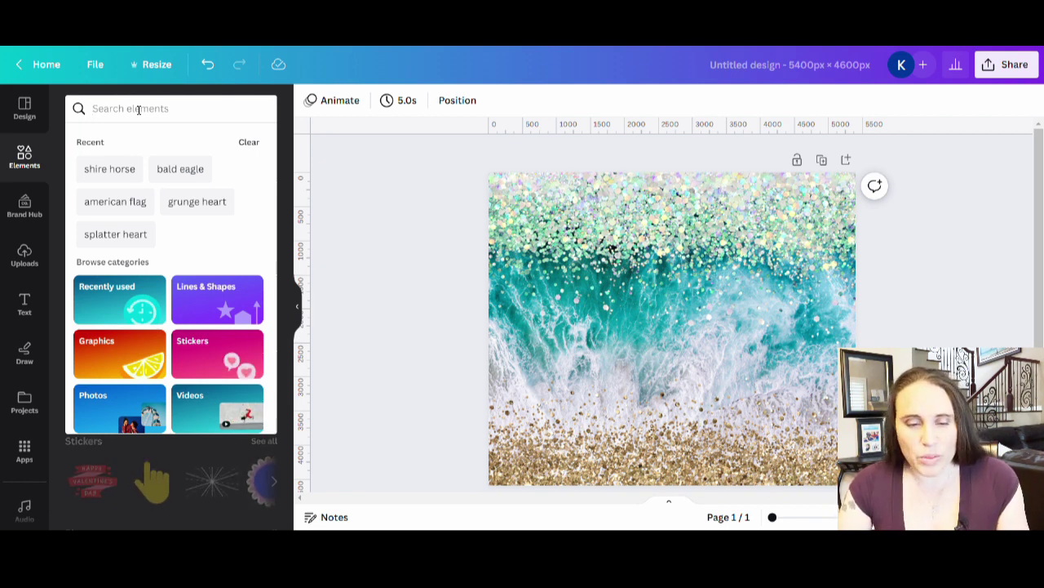
text(w)
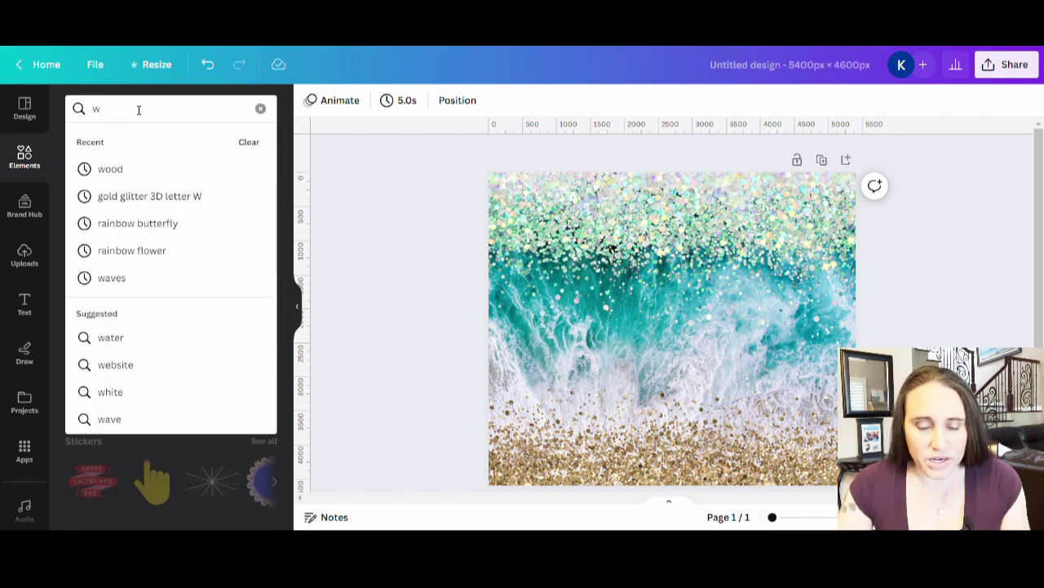
text(hite glitter)
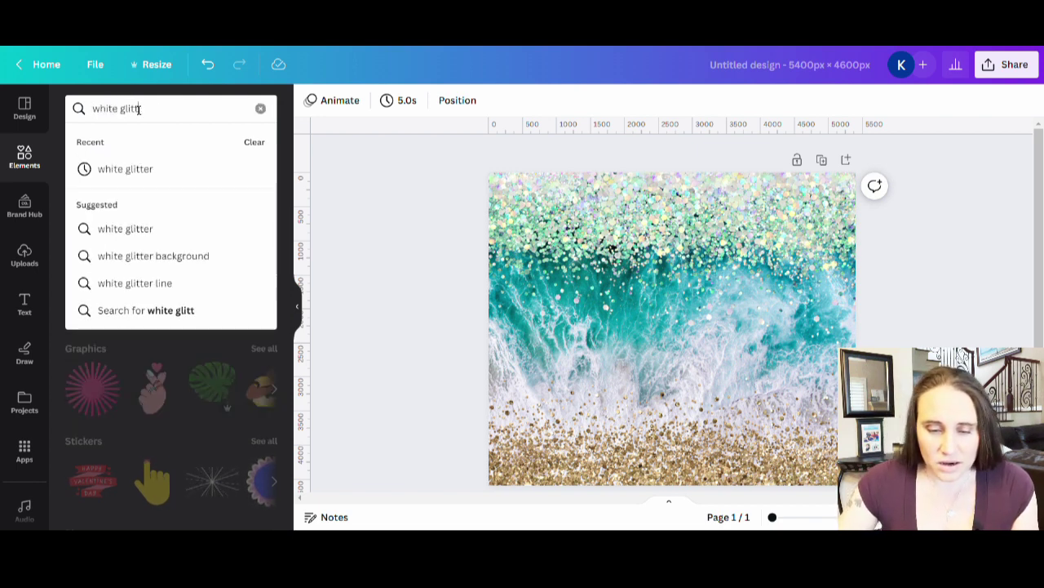
key(Return)
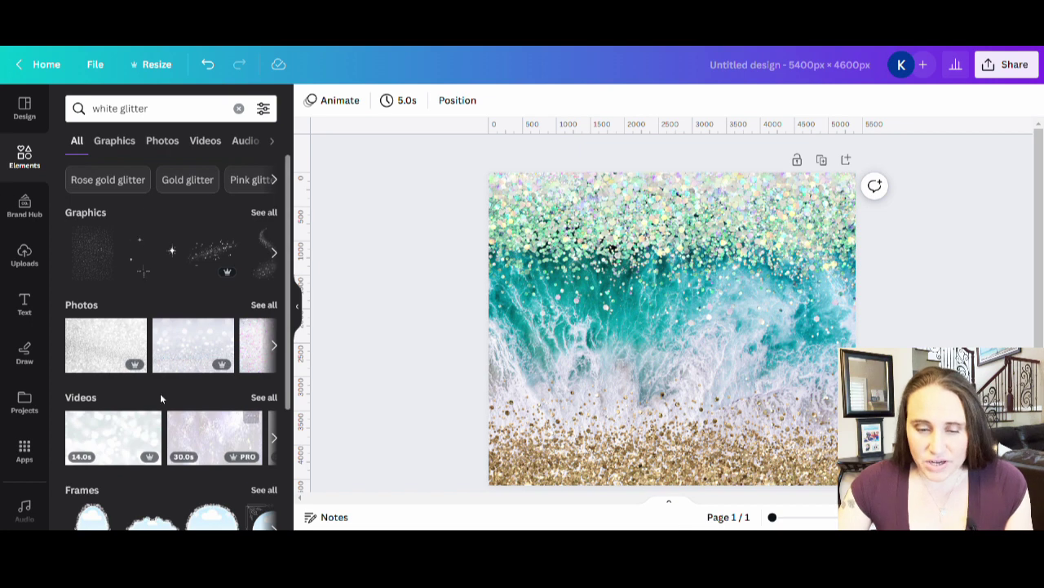
Browse all white glitter graphics for an overlay that suits the beach tumbler design
click(260, 214)
scroll(195, 230, down, 1)
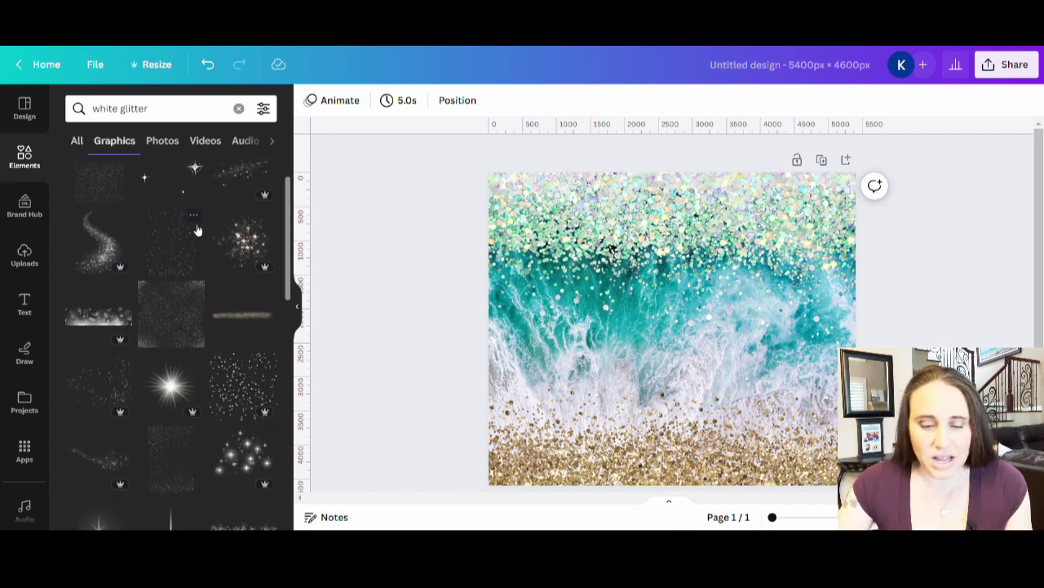
scroll(206, 286, down, 2)
scroll(98, 318, up, 1)
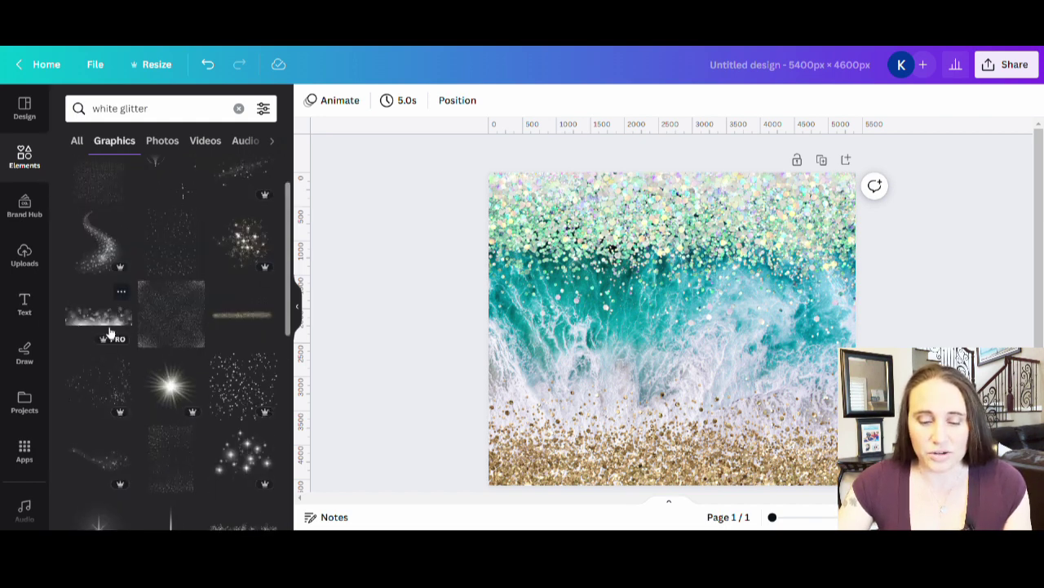
scroll(104, 291, down, 3)
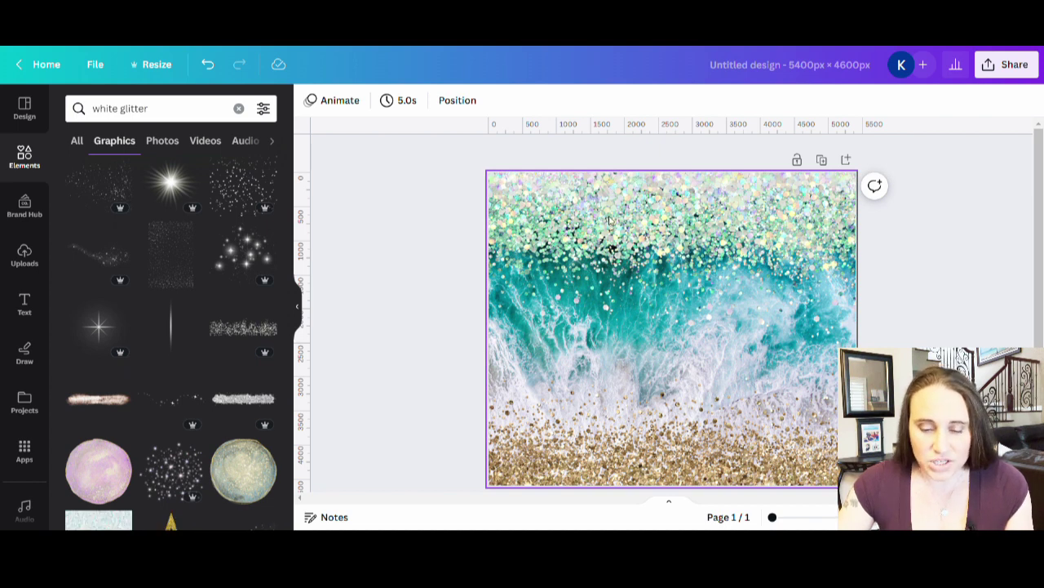
scroll(167, 274, down, 5)
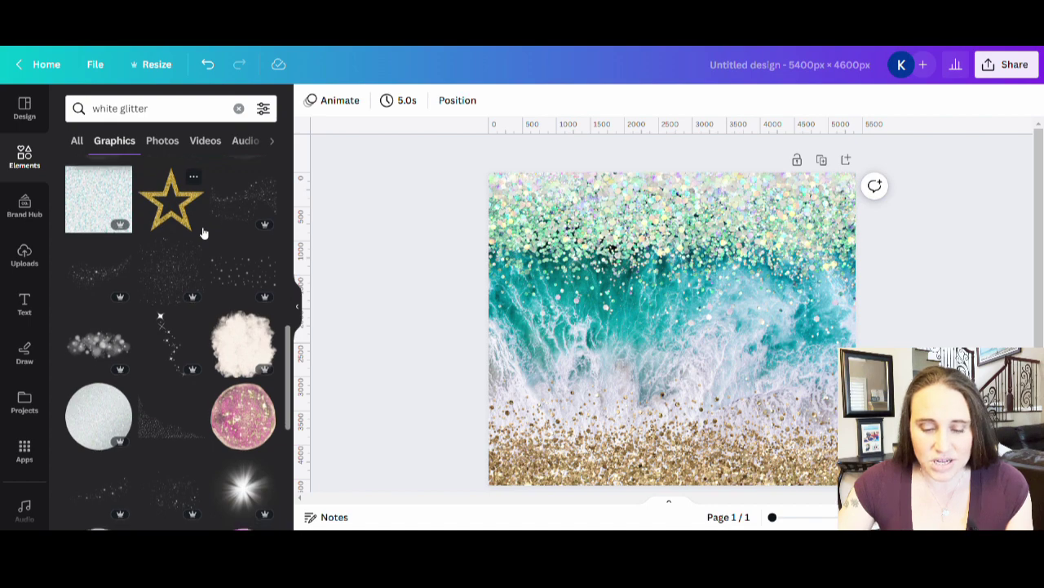
scroll(216, 308, down, 4)
scroll(216, 308, down, 4)
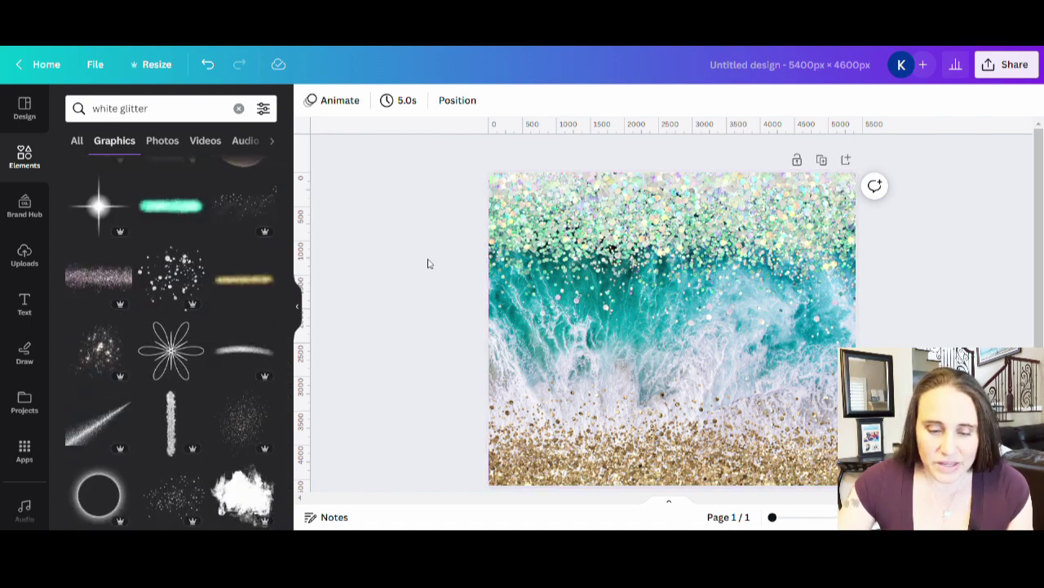
scroll(216, 298, down, 4)
scroll(215, 290, down, 5)
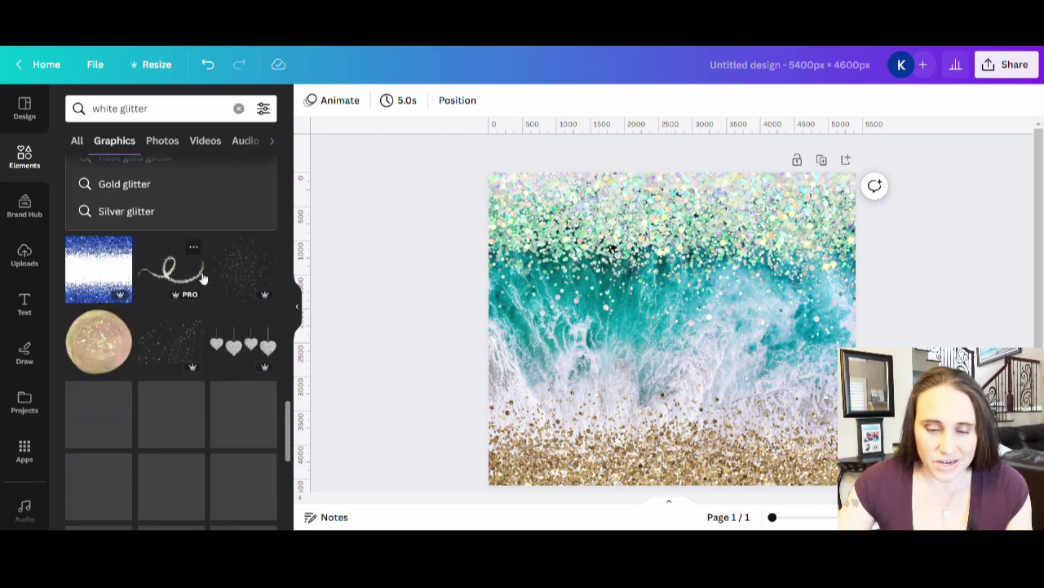
scroll(203, 279, down, 3)
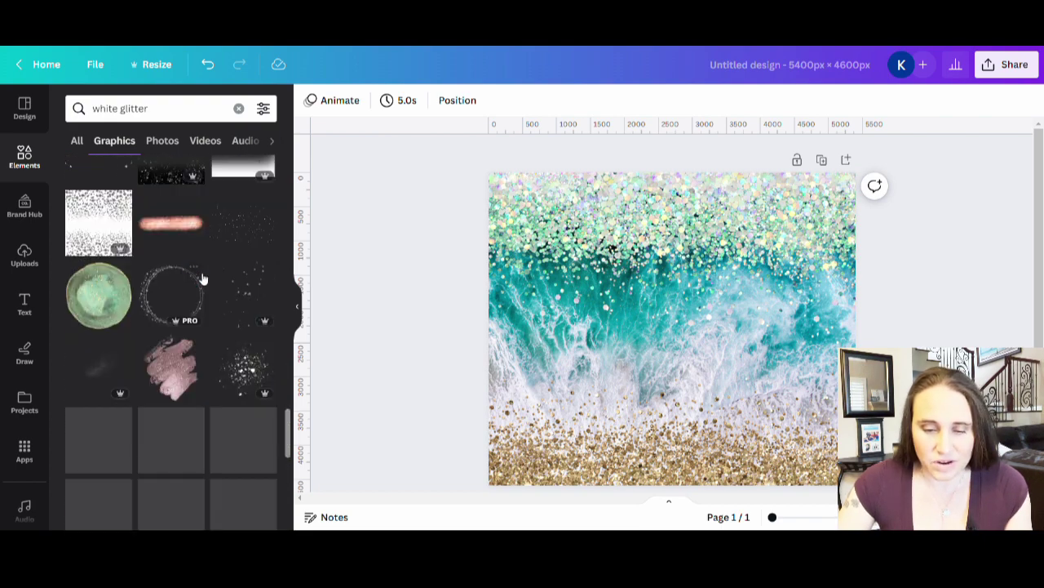
scroll(186, 291, down, 5)
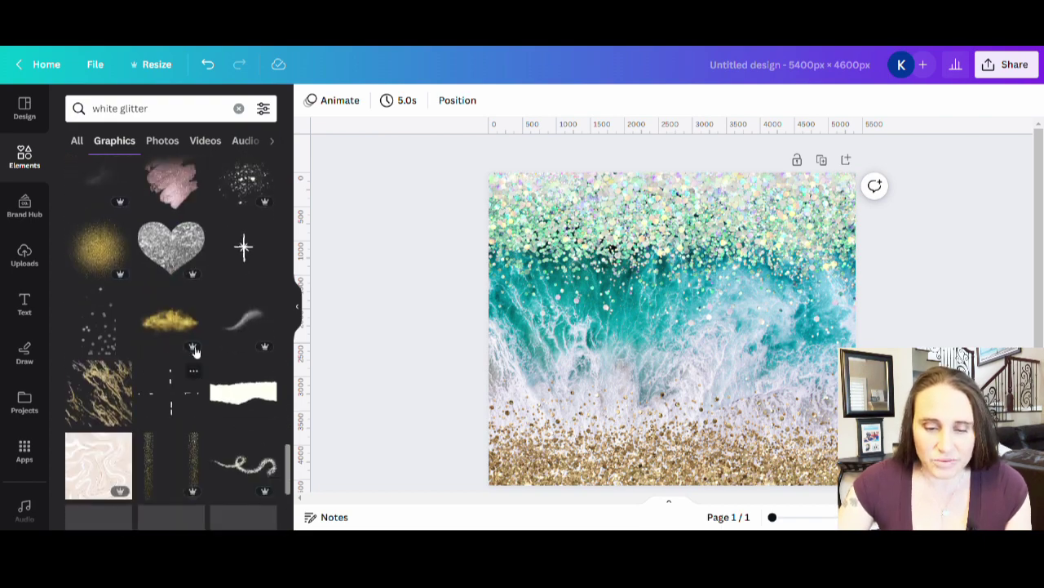
Look through the white glitter photos for an image that could blend into the beach design
click(163, 142)
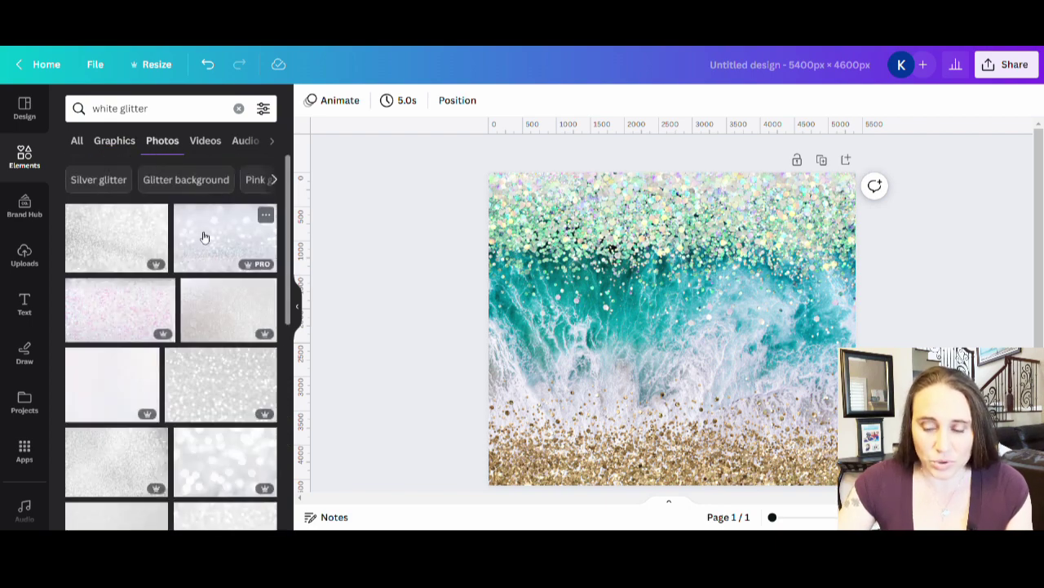
scroll(205, 233, down, 3)
scroll(204, 237, down, 10)
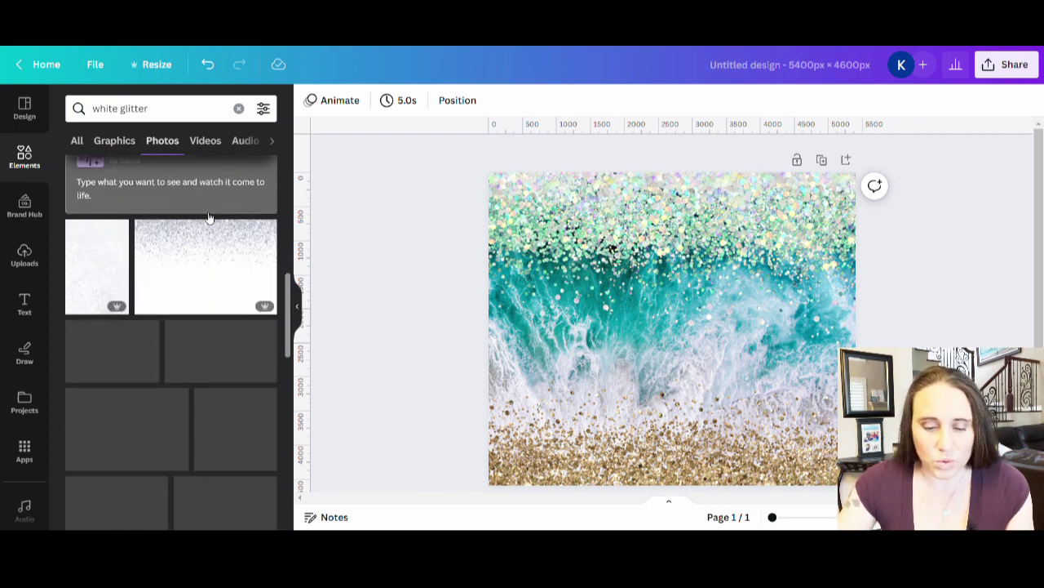
scroll(193, 310, down, 3)
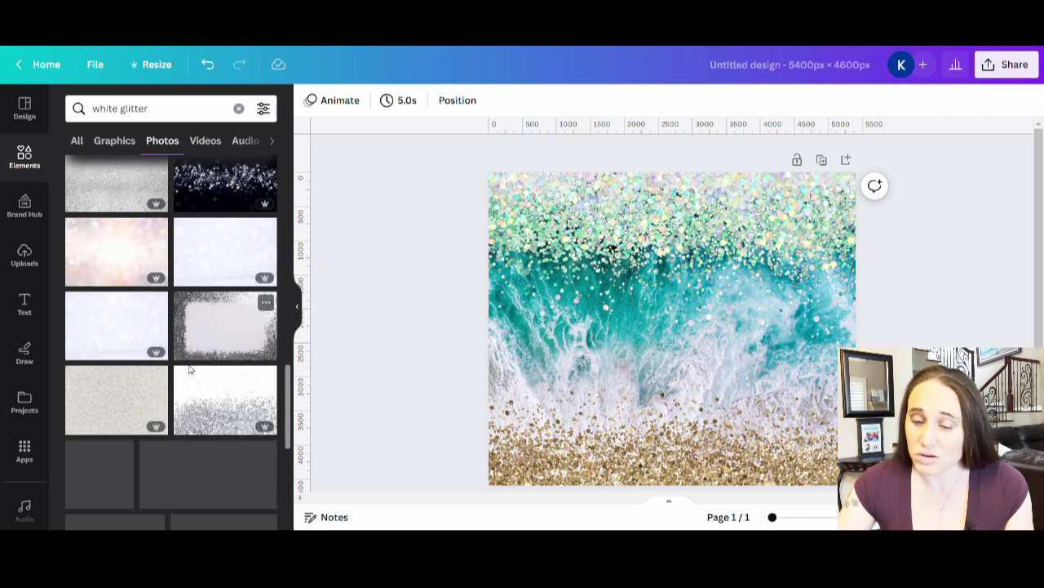
Add the white glitter graphic with the dense straight edge from the graphics results and rotate it upside down
click(114, 141)
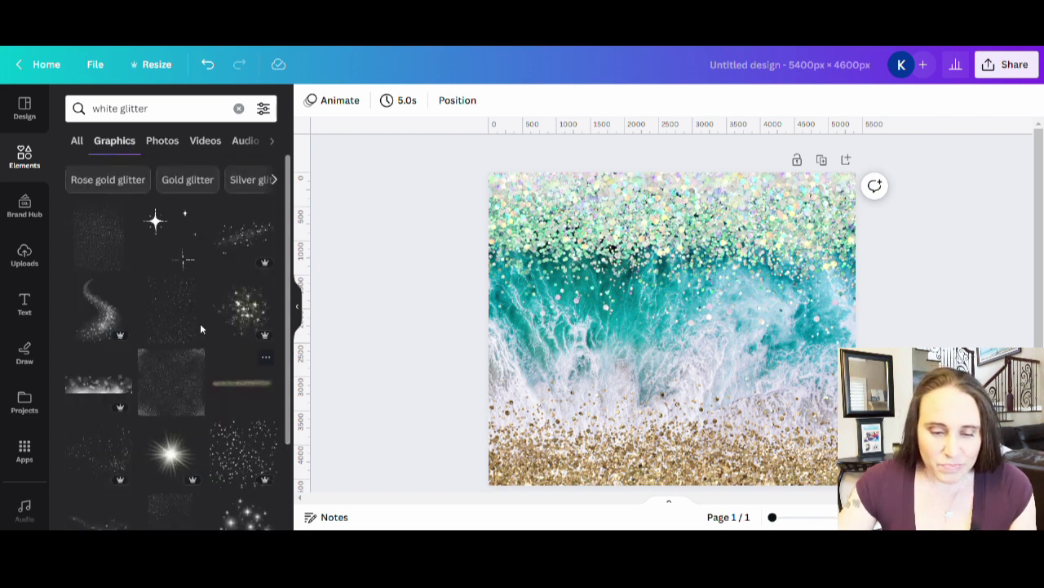
click(96, 389)
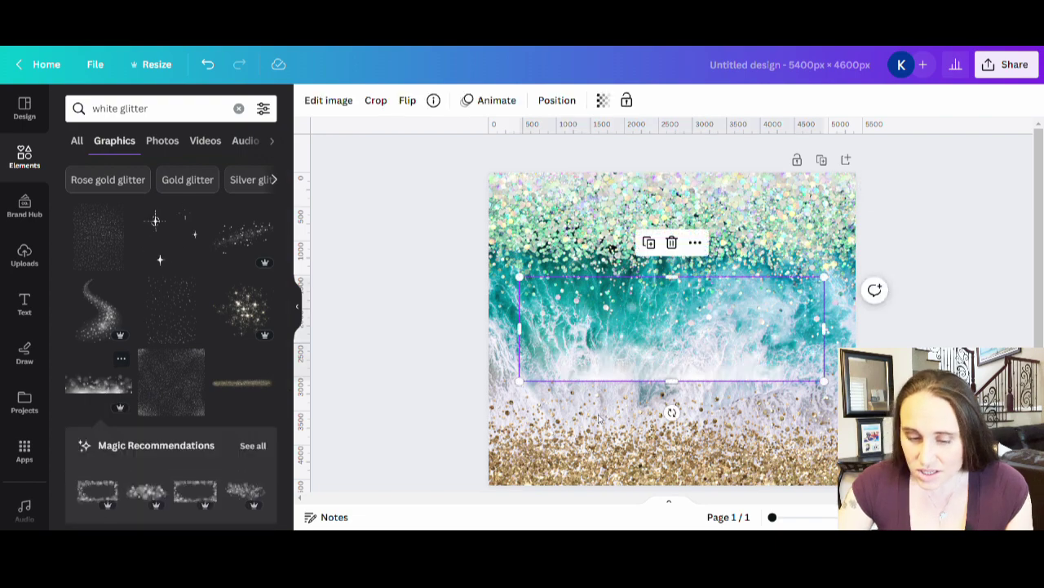
drag(672, 412, 676, 285)
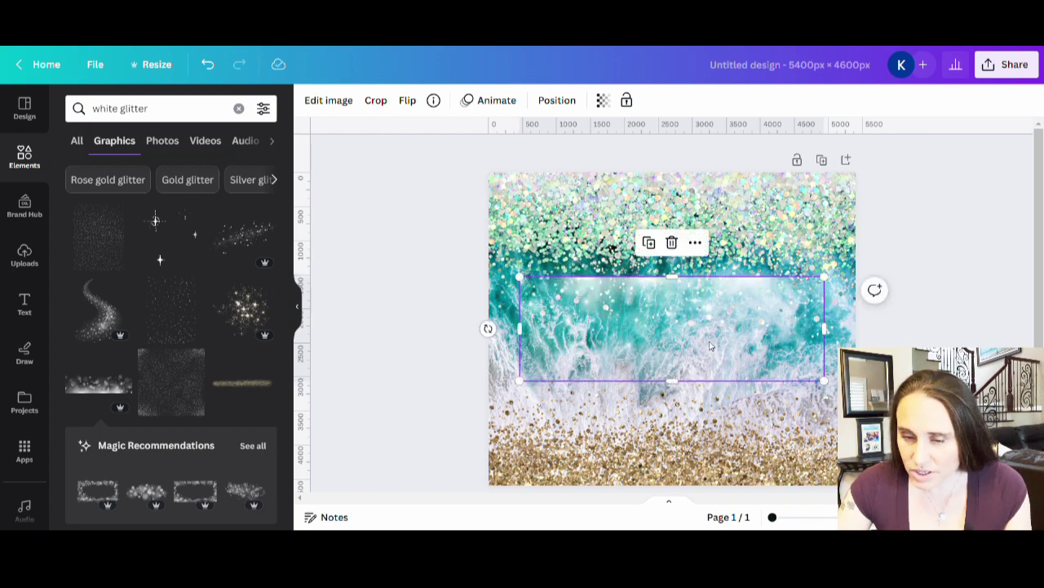
Align the white glitter with the page's top edge and enlarge it past both sides to span the full width
drag(701, 350, 657, 245)
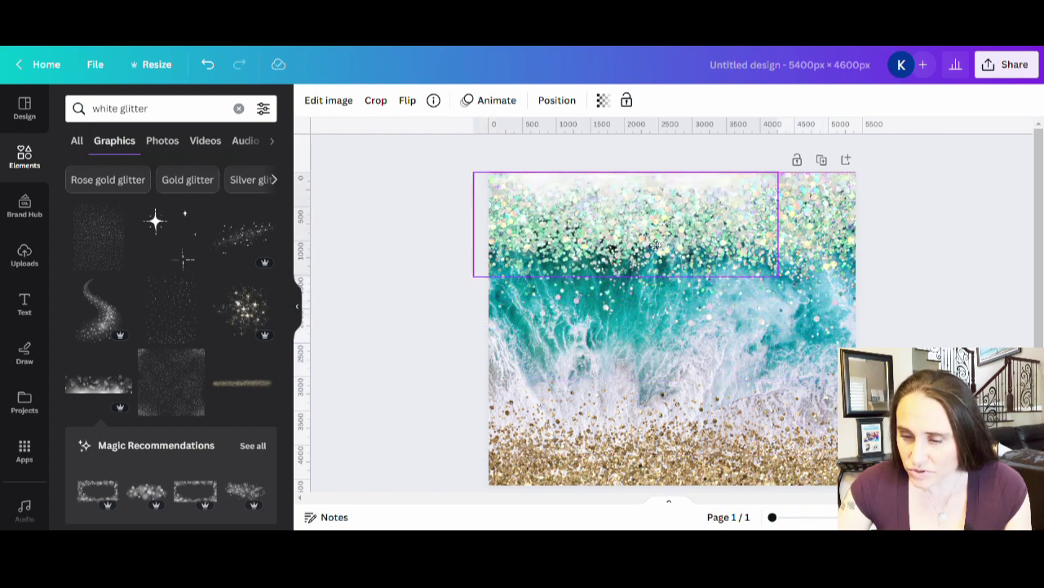
drag(779, 277, 874, 307)
drag(687, 230, 679, 227)
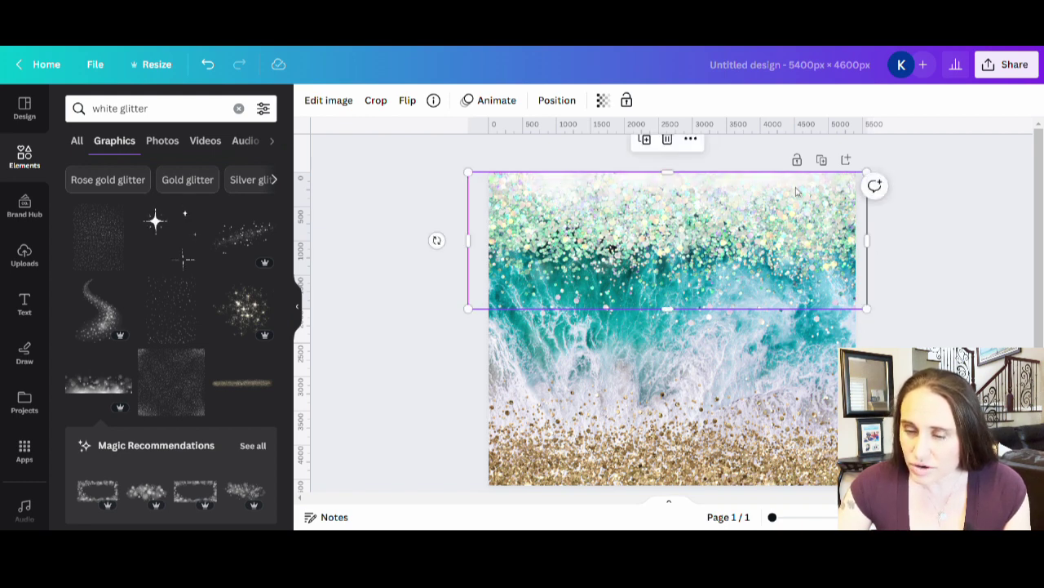
mouse_move(798, 191)
mouse_down()
mouse_move(805, 254)
mouse_move(804, 196)
mouse_up()
click(390, 309)
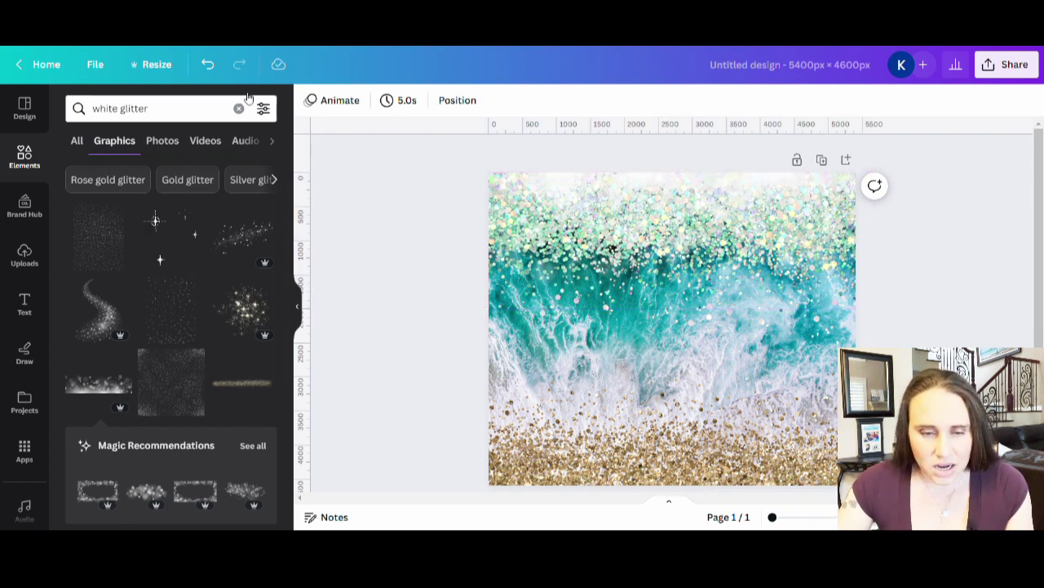
Search the graphics for "gold glitter" and add the rectangular fading gold glitter graphic to the page
double_click(119, 110)
text(gold)
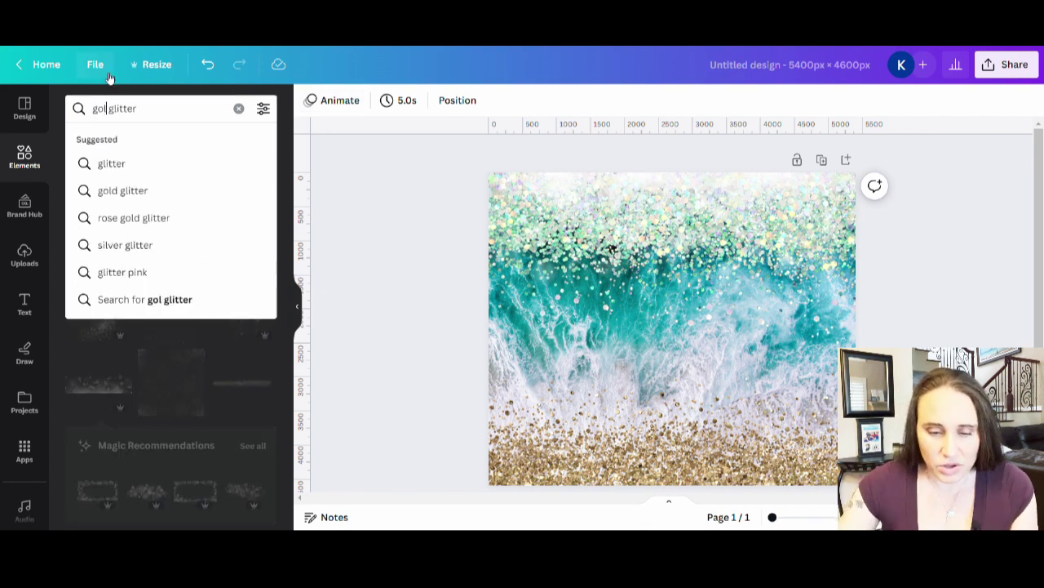
key(Return)
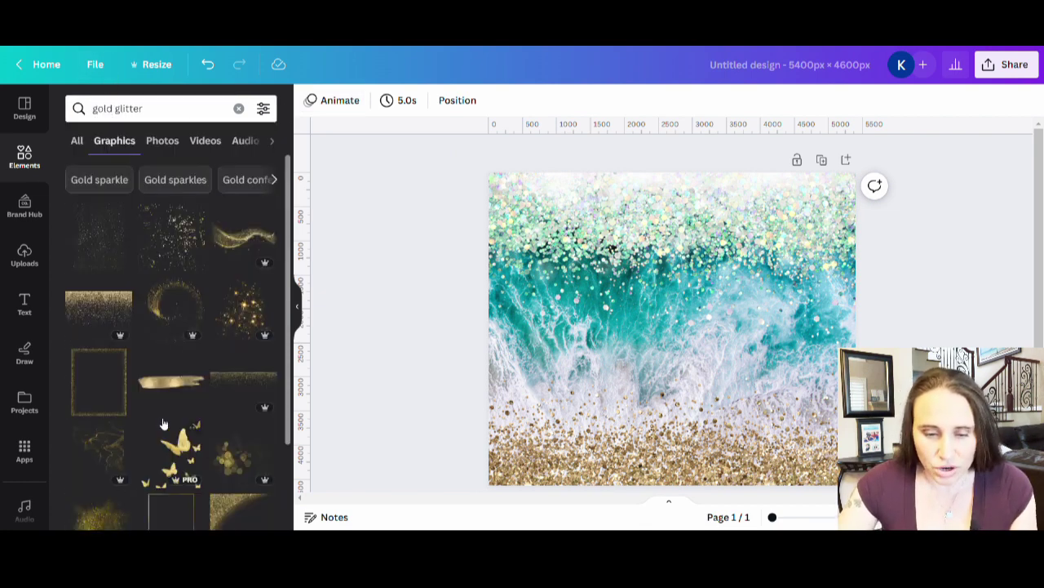
click(81, 312)
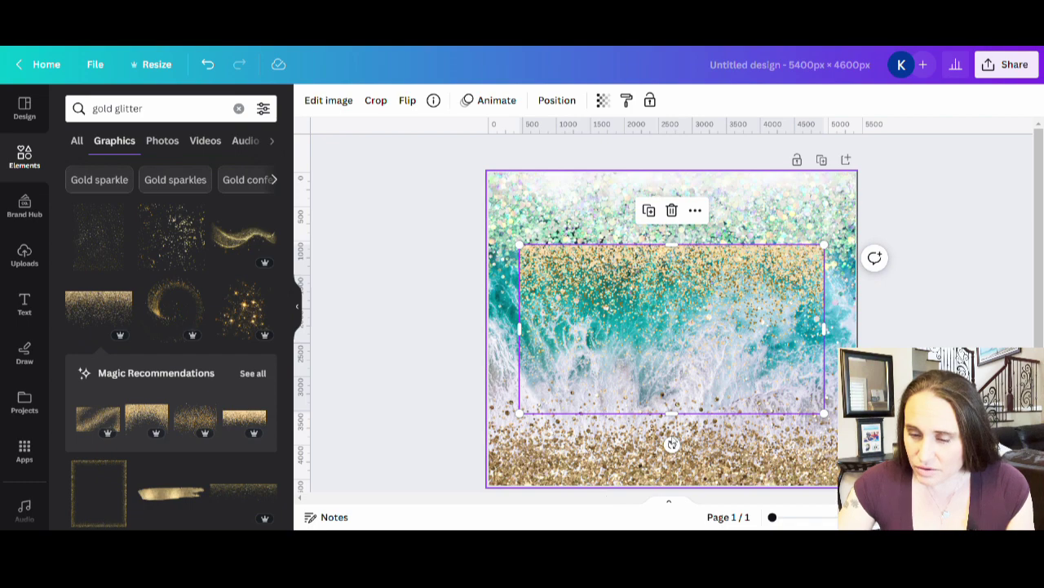
Turn the gold glitter upside down and enlarge it across the full page width over the sand area
drag(671, 443, 671, 280)
scroll(822, 335, down, 1)
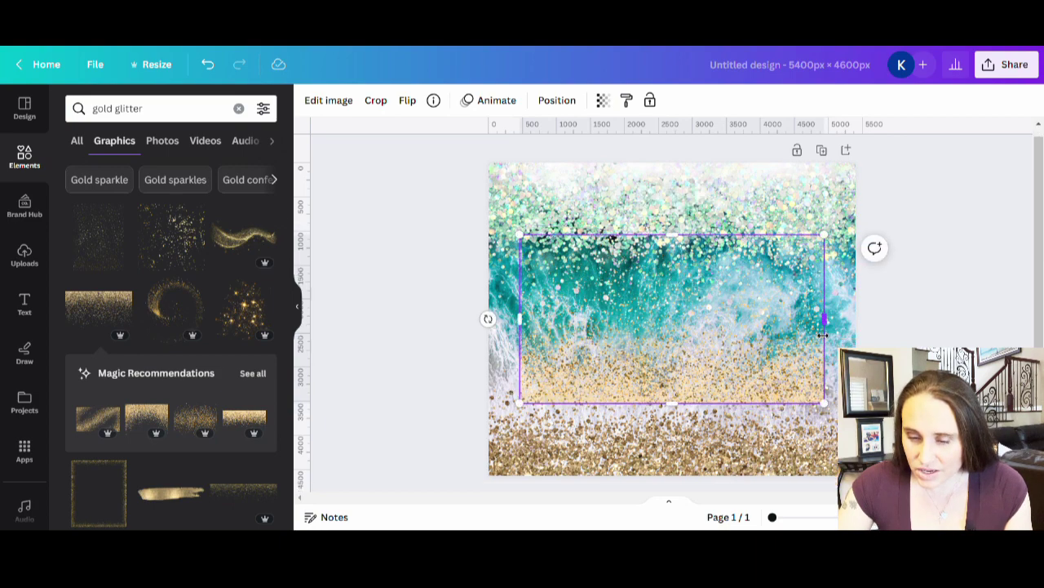
drag(720, 324, 684, 393)
drag(794, 265, 899, 255)
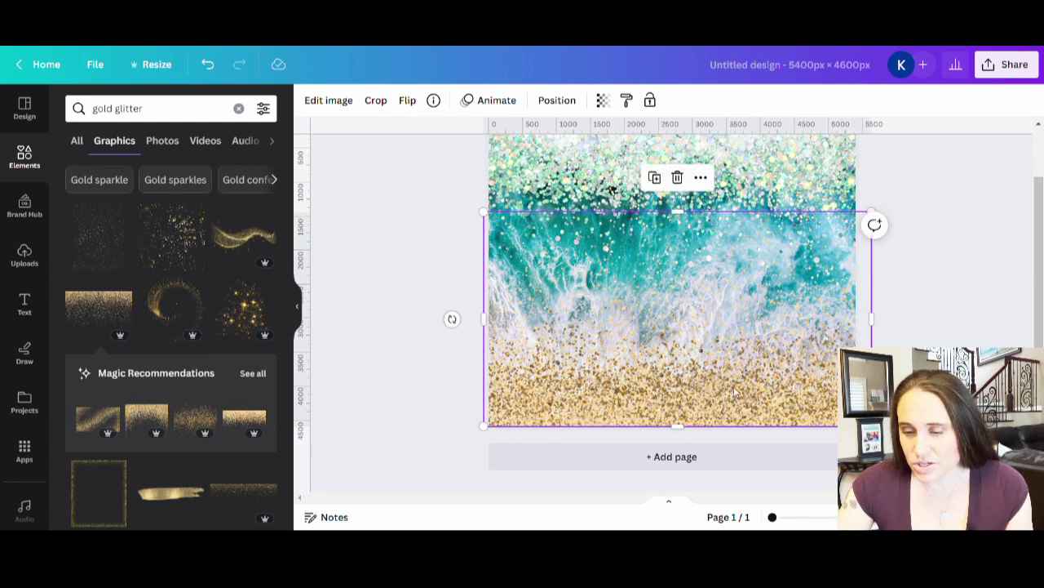
Lower the gold glitter so it extends past the page's bottom edge and blends with the sand, and deselect it
drag(734, 386, 740, 435)
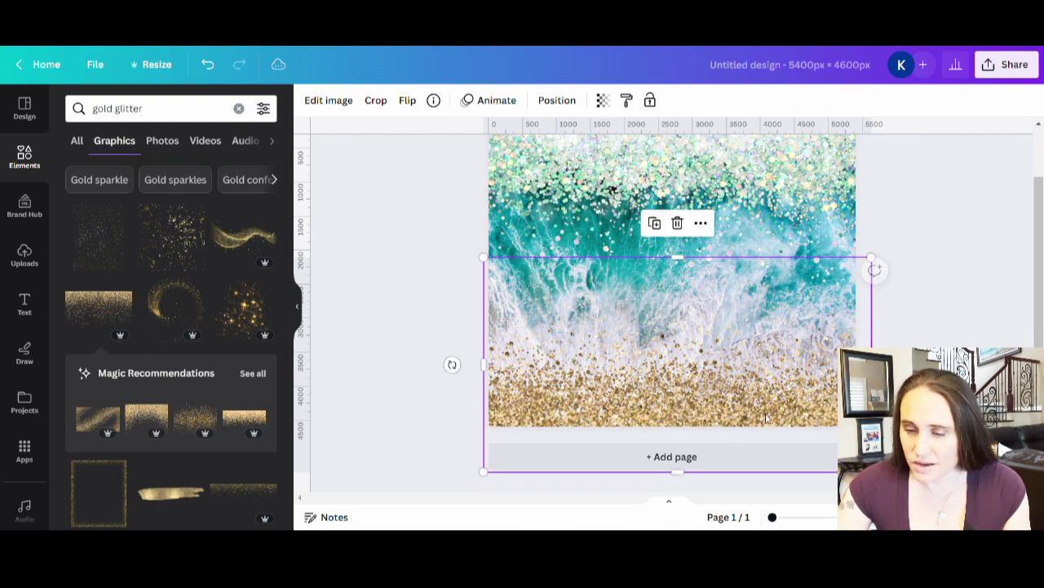
key(Escape)
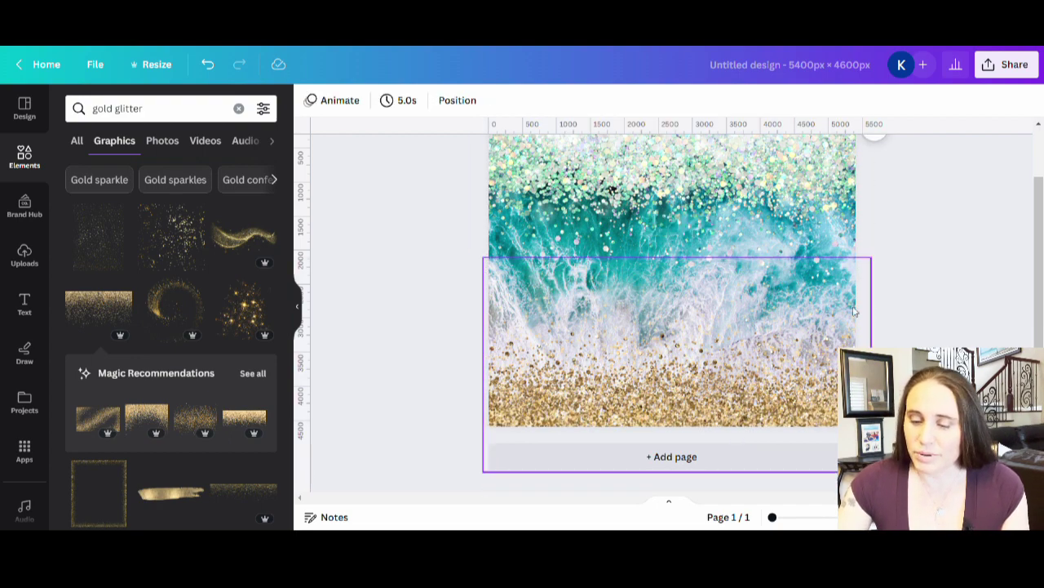
scroll(816, 391, up, 1)
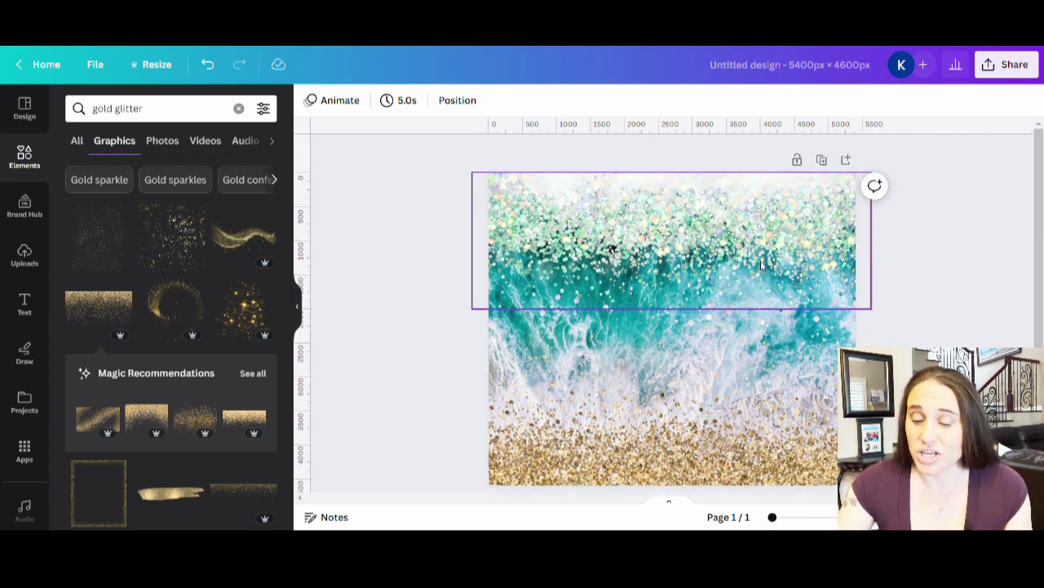
scroll(879, 275, down, 1)
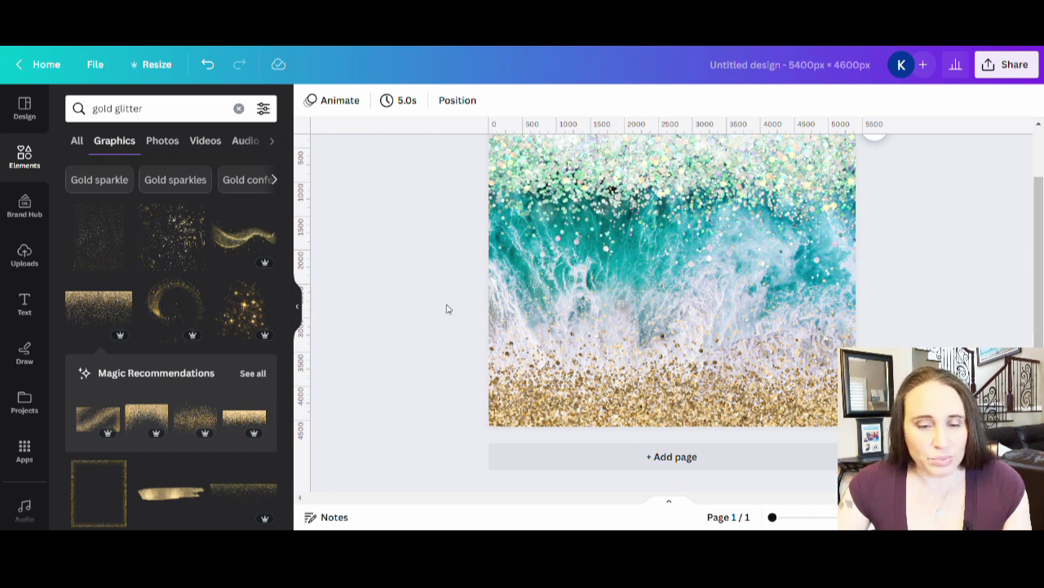
Search the graphics library for "star fish"
click(151, 108)
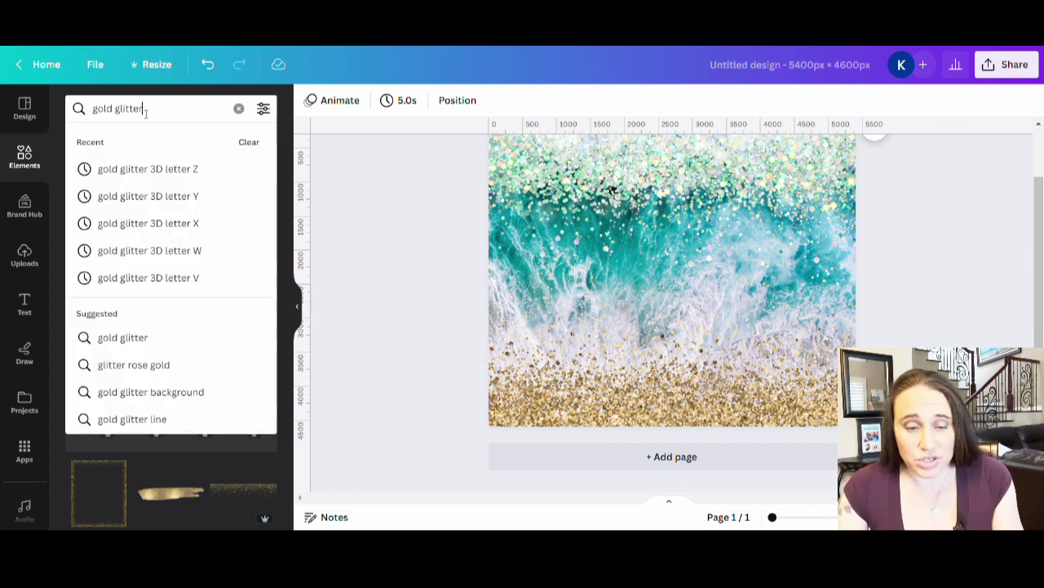
key(ctrl+a)
text(stars)
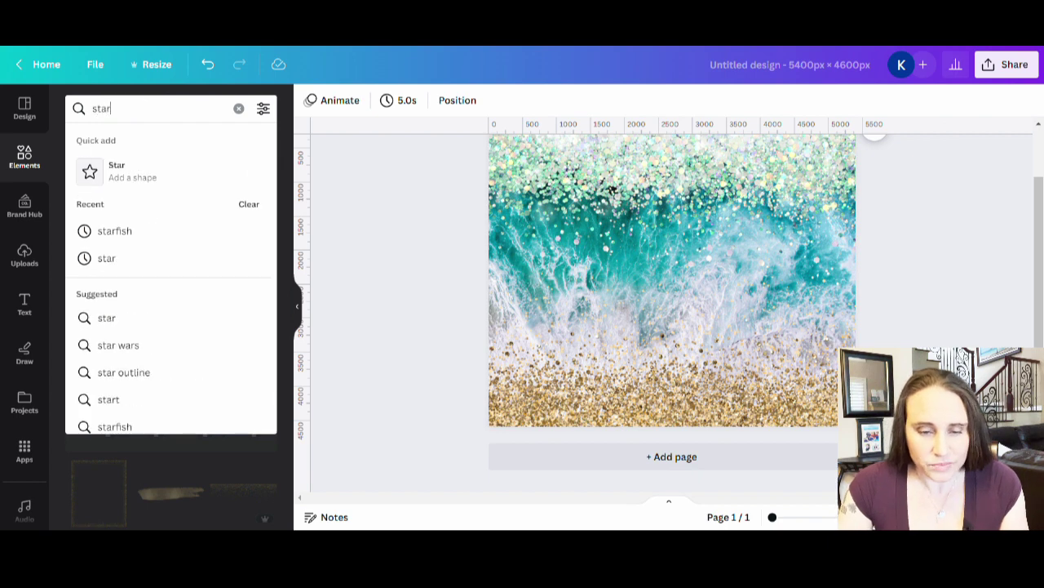
key(BackSpace)
text(fish)
key(Return)
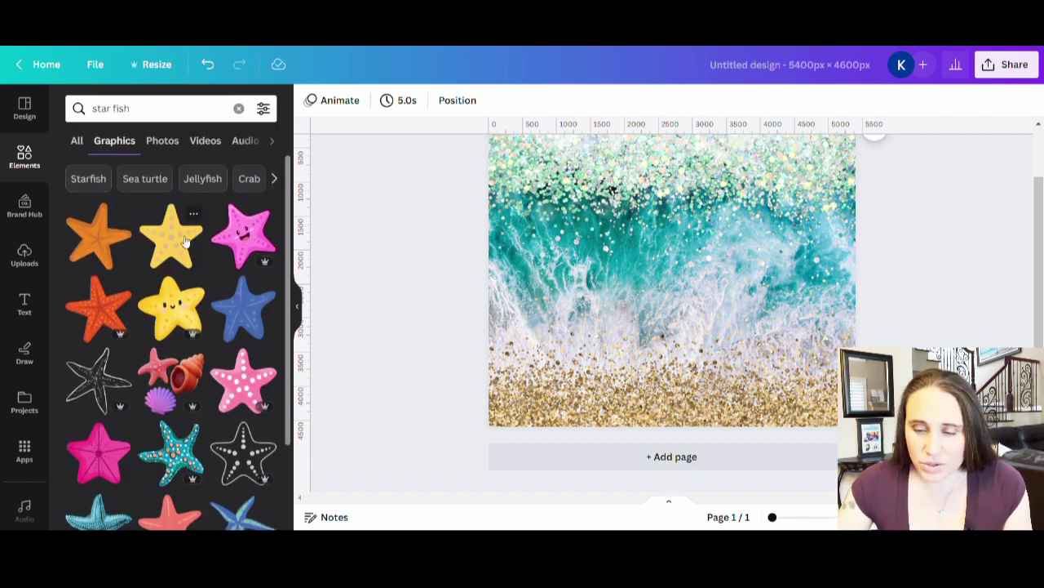
Add the textured blue starfish graphic to the design and shrink it to roughly a quarter of the page width
scroll(131, 276, down, 3)
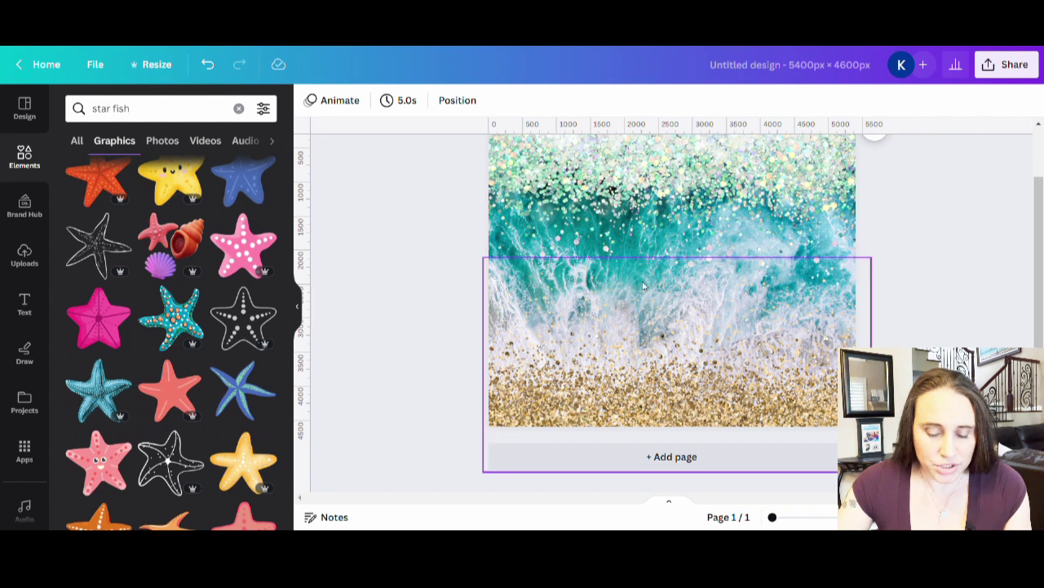
click(94, 395)
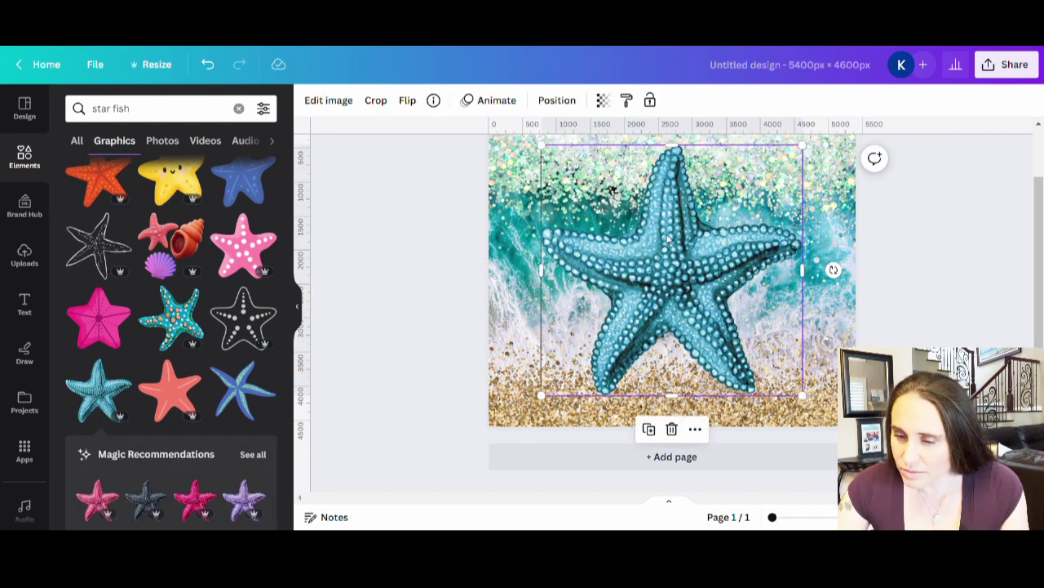
drag(813, 155, 625, 310)
Tilt the blue starfish slightly clockwise and place it on the dark teal water in the page's left half
drag(591, 341, 574, 271)
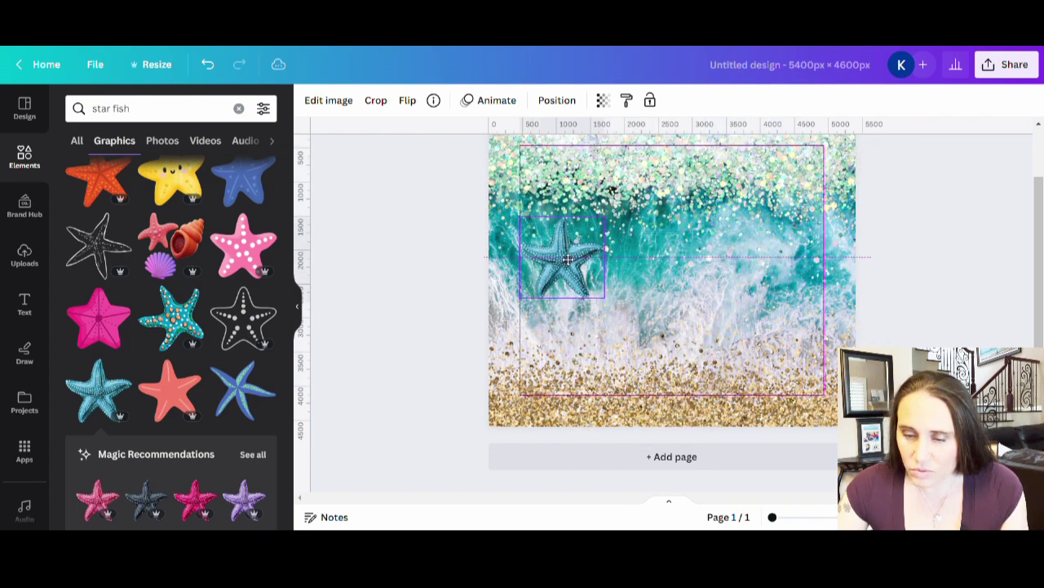
drag(569, 329, 549, 335)
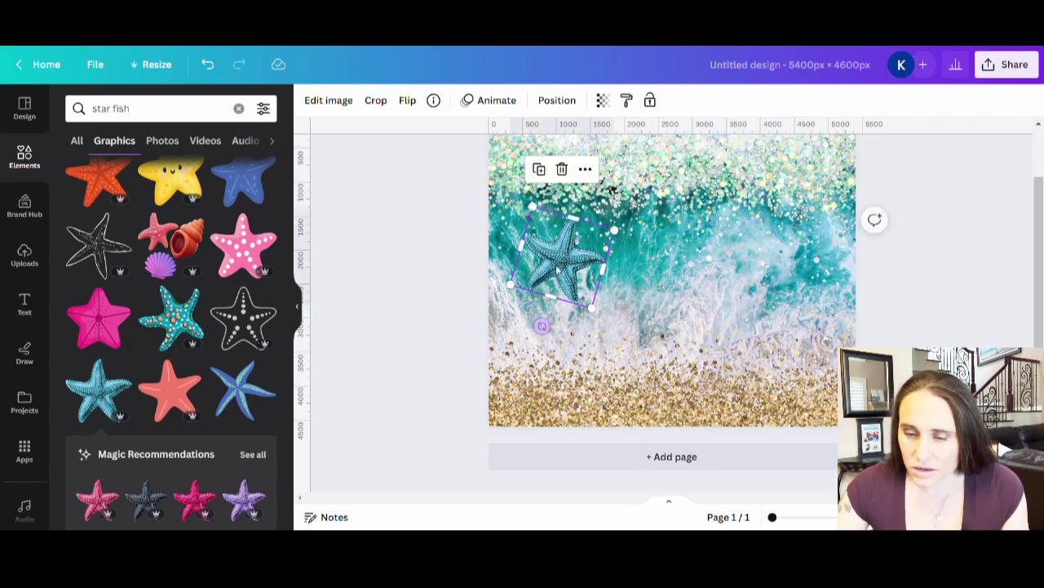
drag(563, 260, 591, 246)
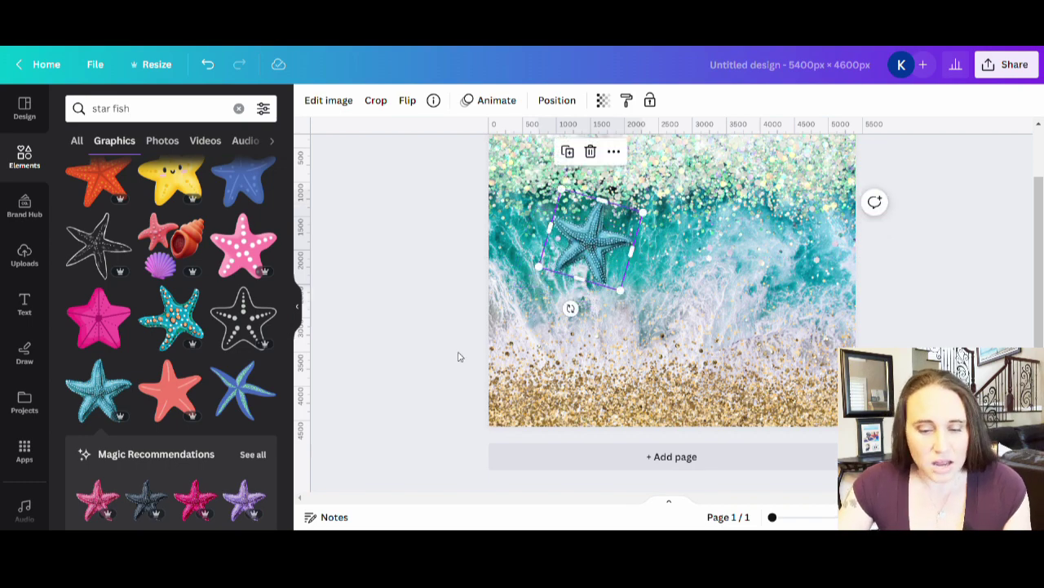
Browse the starfish graphics for more sea creatures that match the beach tumbler design
scroll(167, 324, down, 8)
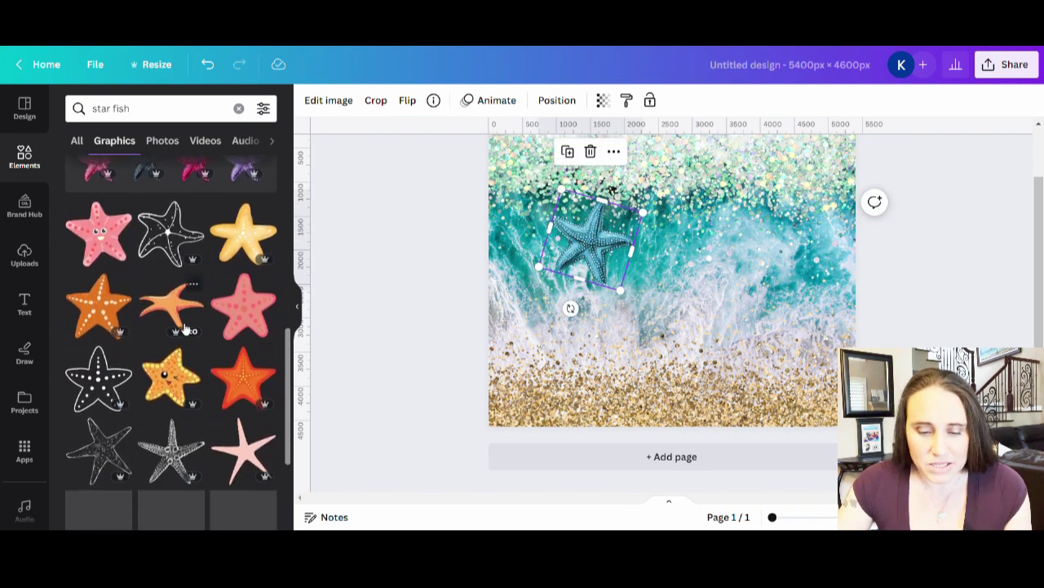
scroll(204, 350, down, 5)
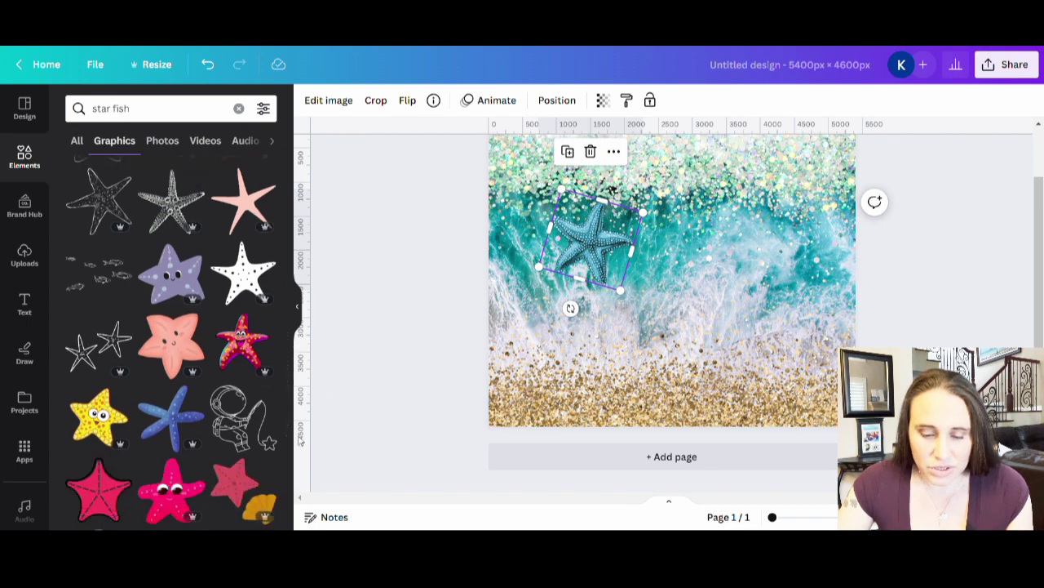
scroll(194, 439, down, 5)
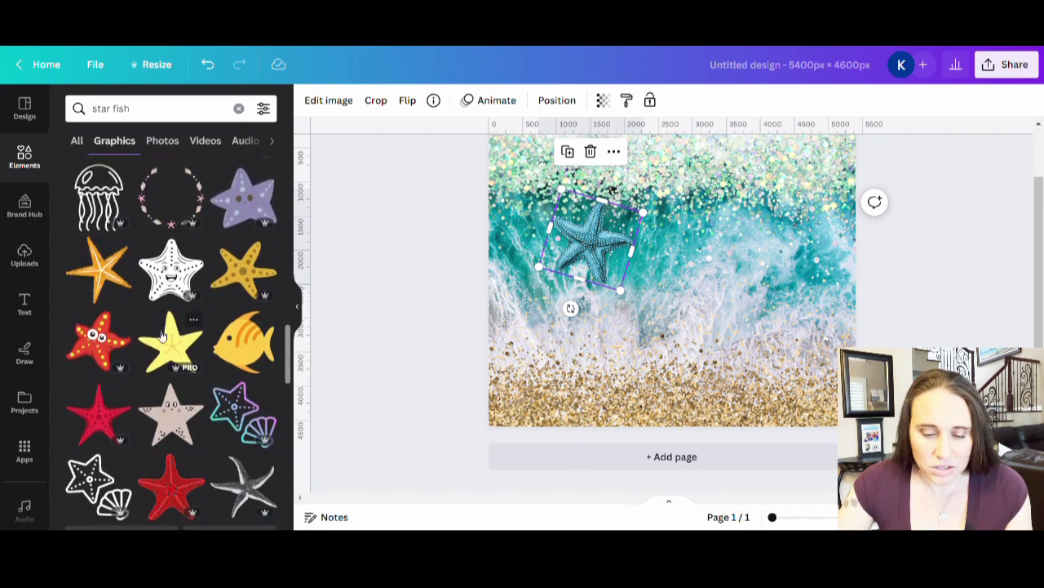
scroll(163, 322, down, 7)
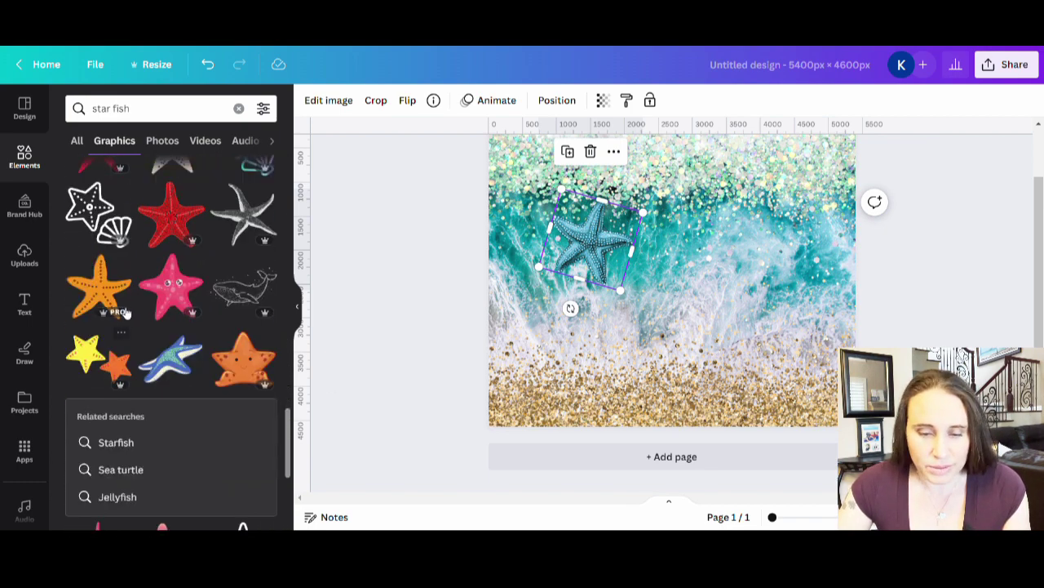
scroll(144, 310, down, 5)
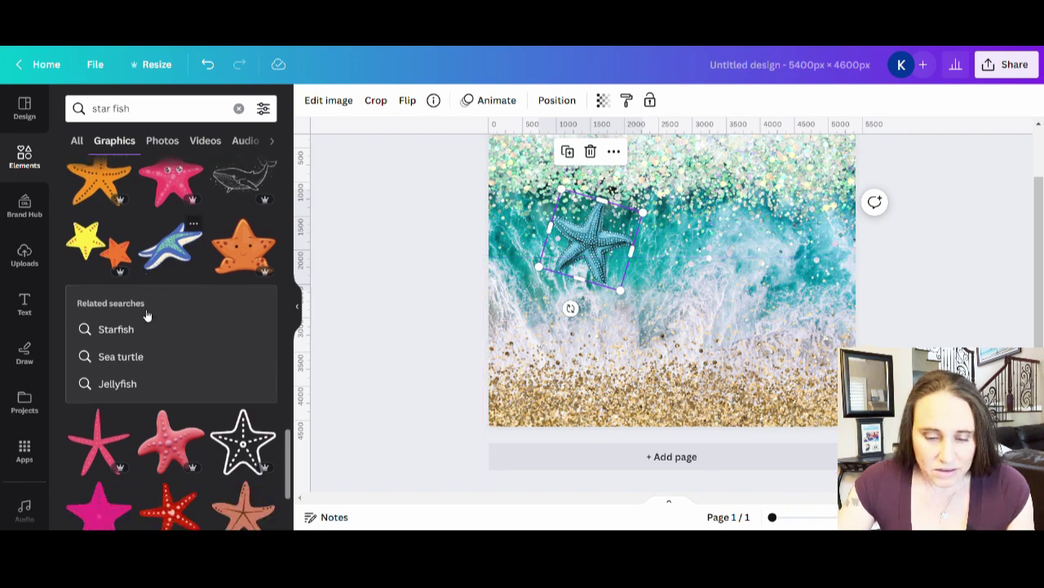
scroll(147, 318, down, 10)
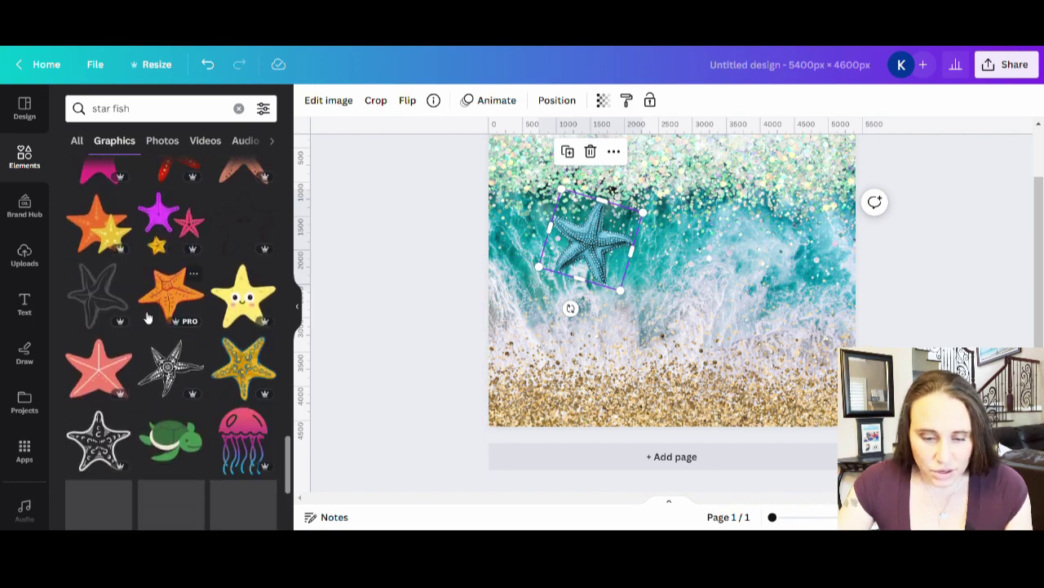
scroll(186, 333, down, 5)
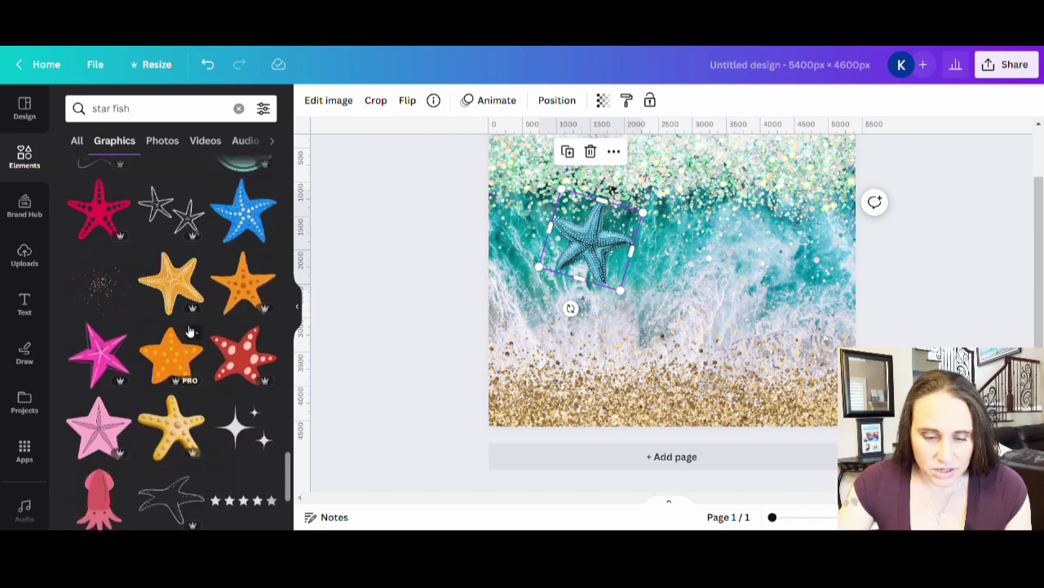
scroll(186, 329, down, 9)
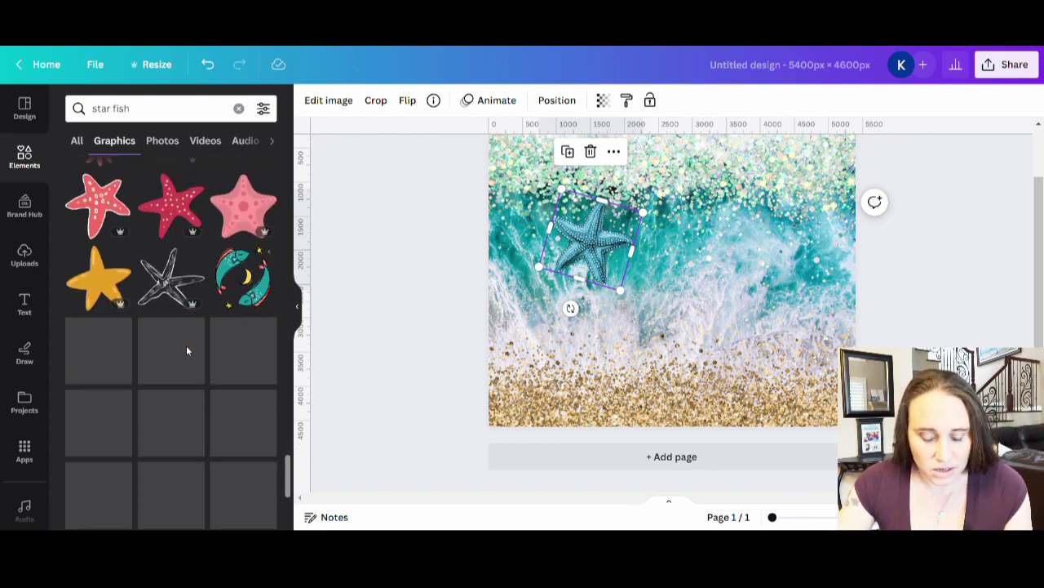
scroll(189, 353, down, 12)
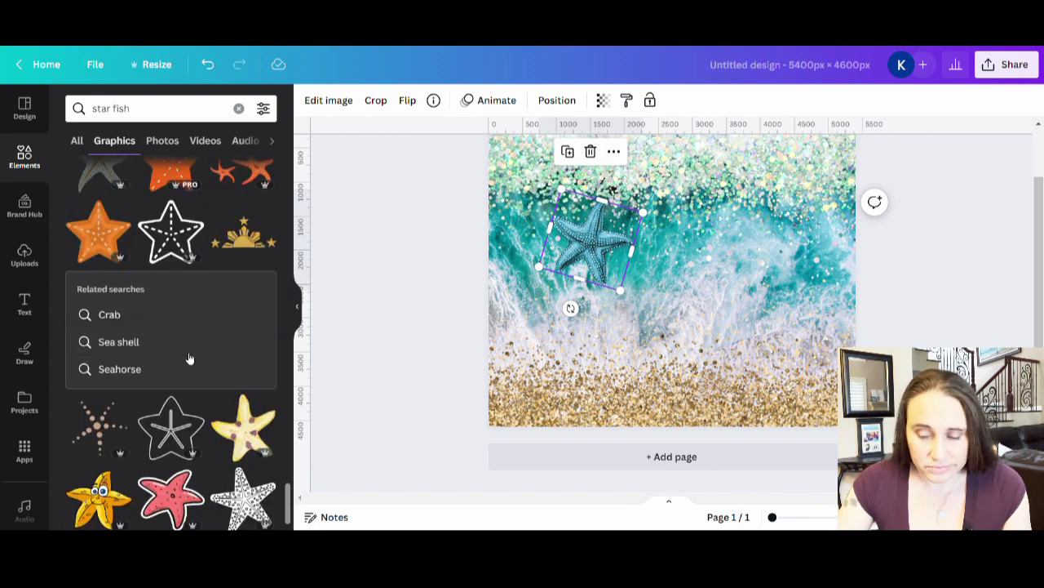
Try the light blue dotted starfish graphic on the design, and remove it again
scroll(189, 357, down, 15)
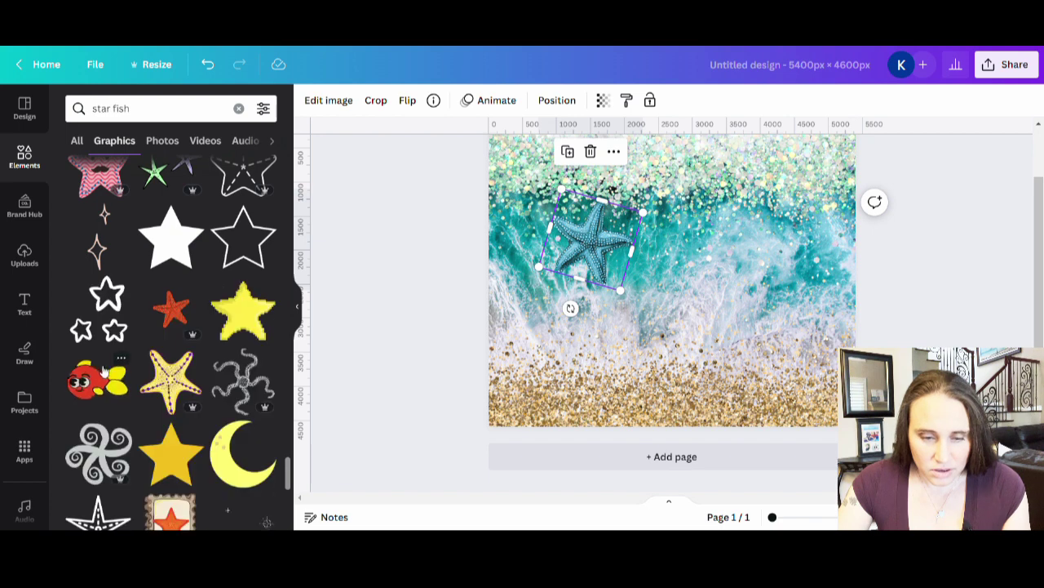
scroll(107, 370, down, 1)
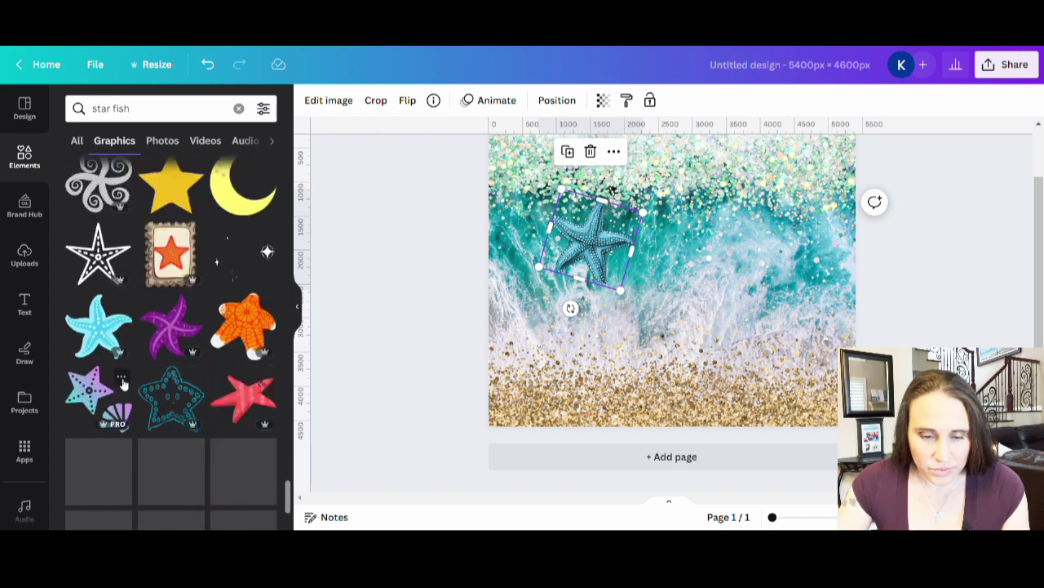
click(102, 335)
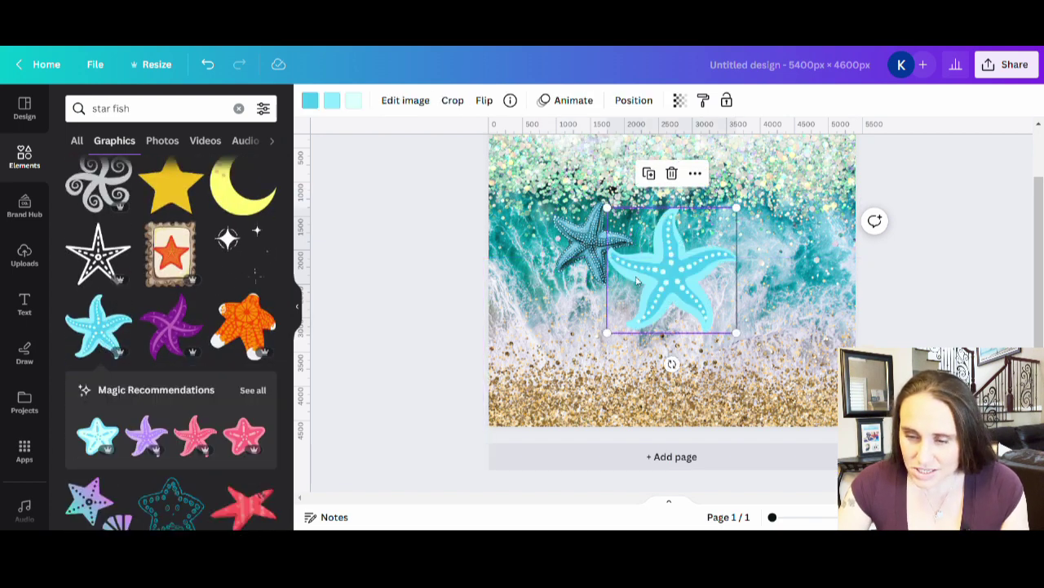
drag(673, 283, 759, 317)
key(Delete)
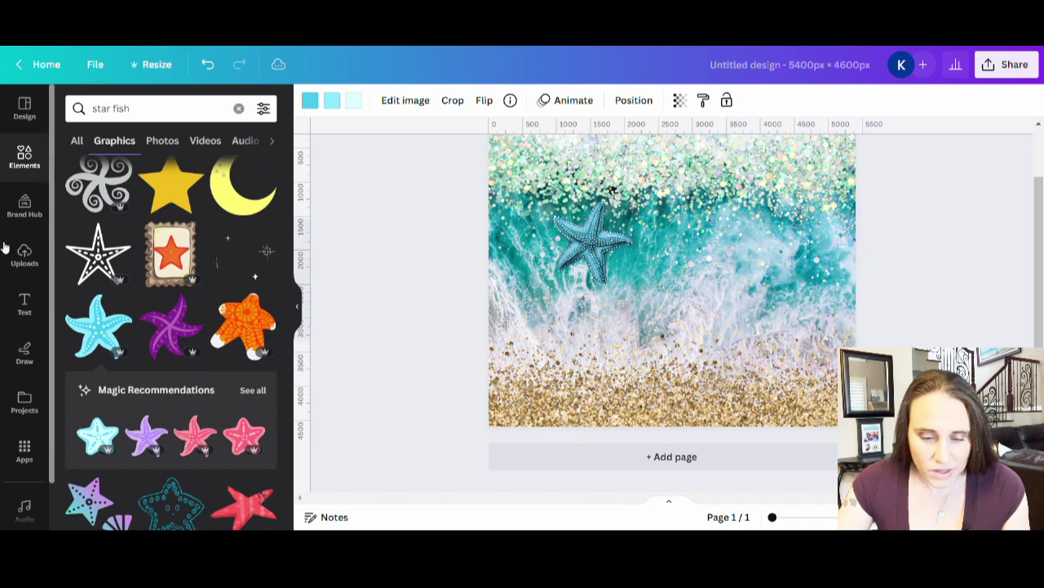
Search the photo library for "shell"
scroll(185, 330, down, 8)
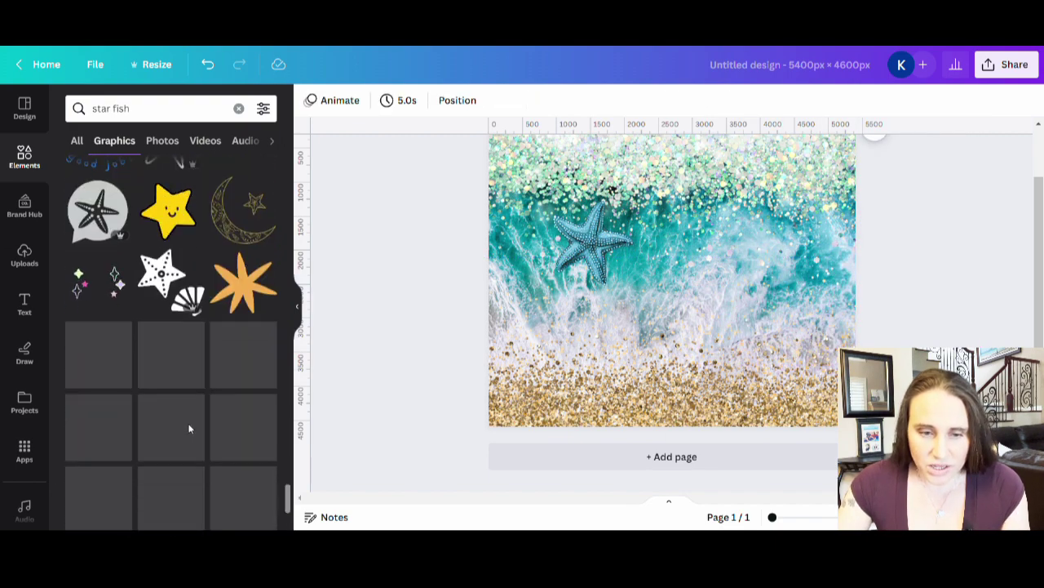
click(163, 108)
text(shell)
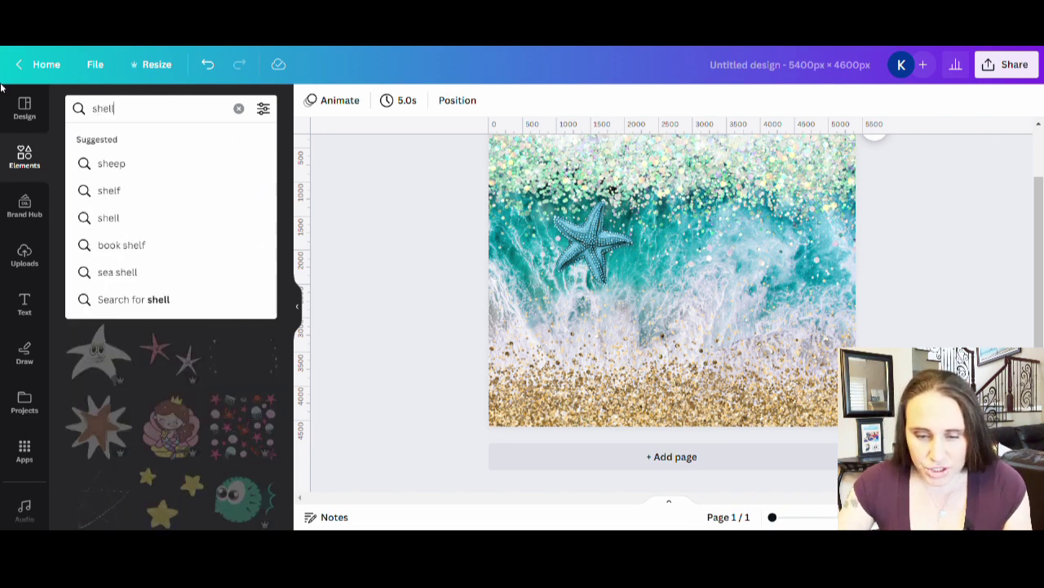
key(Return)
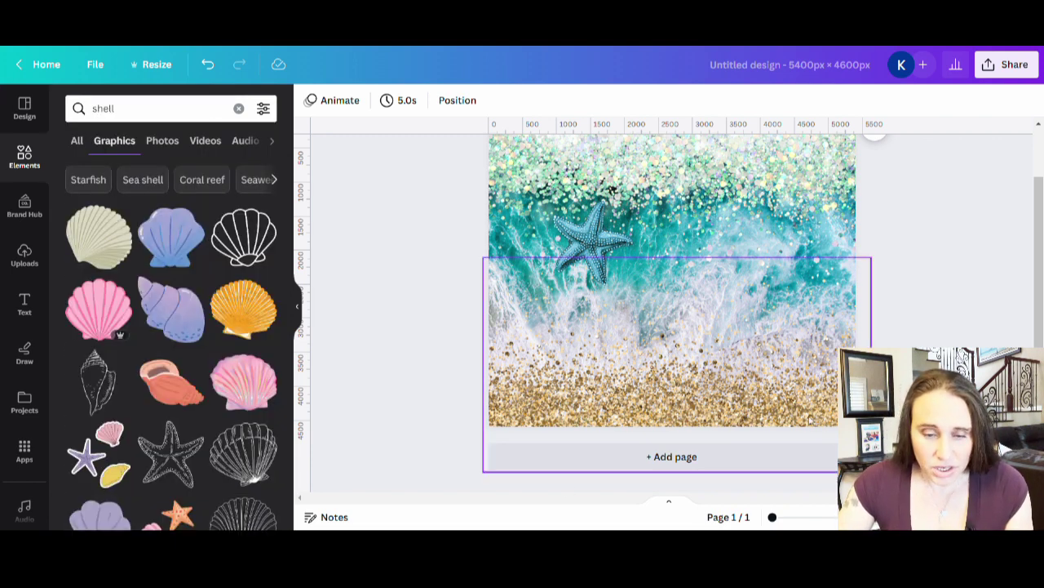
click(161, 142)
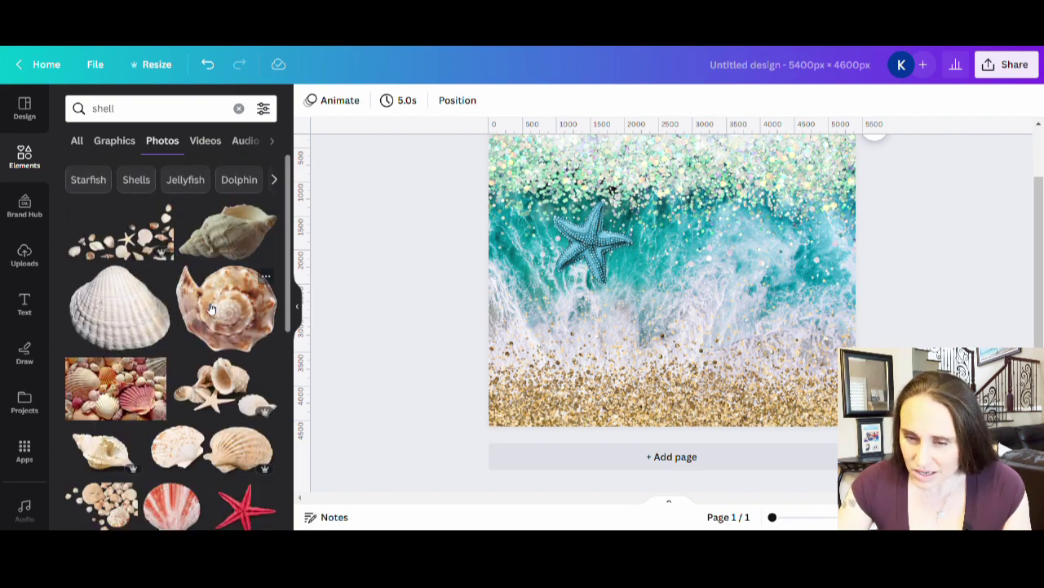
Add the brown spiral shell photo, shrink it, tilt it -25°, and place it on the gold glitter sand in the page's lower right
click(210, 308)
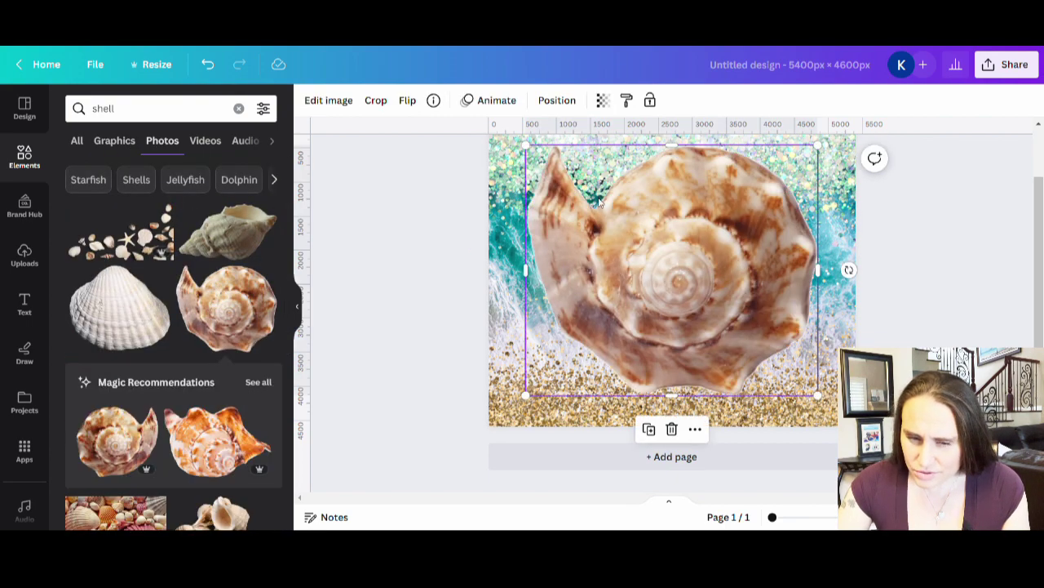
drag(535, 156, 749, 341)
drag(794, 390, 782, 446)
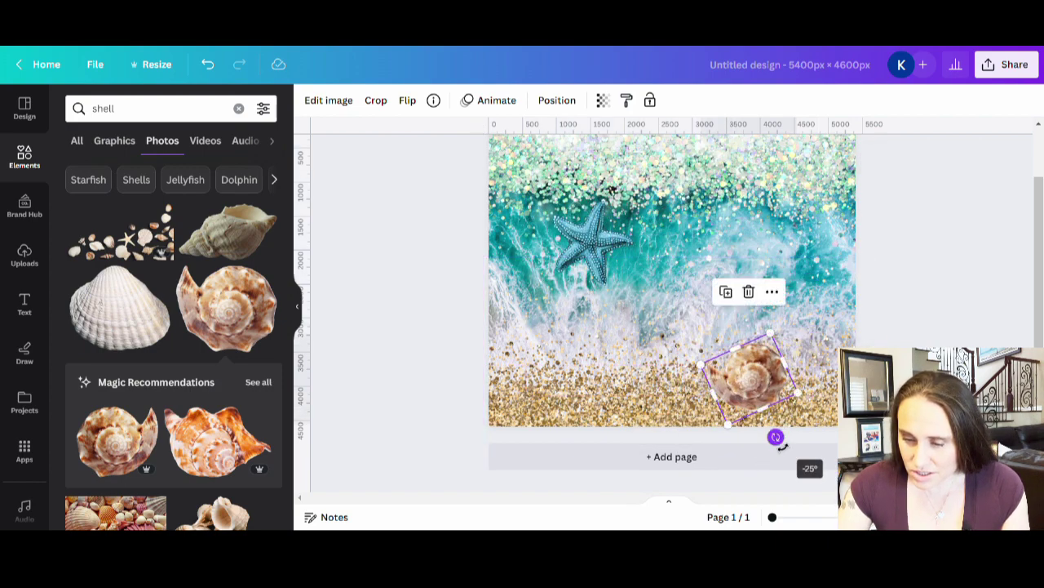
drag(755, 398, 755, 406)
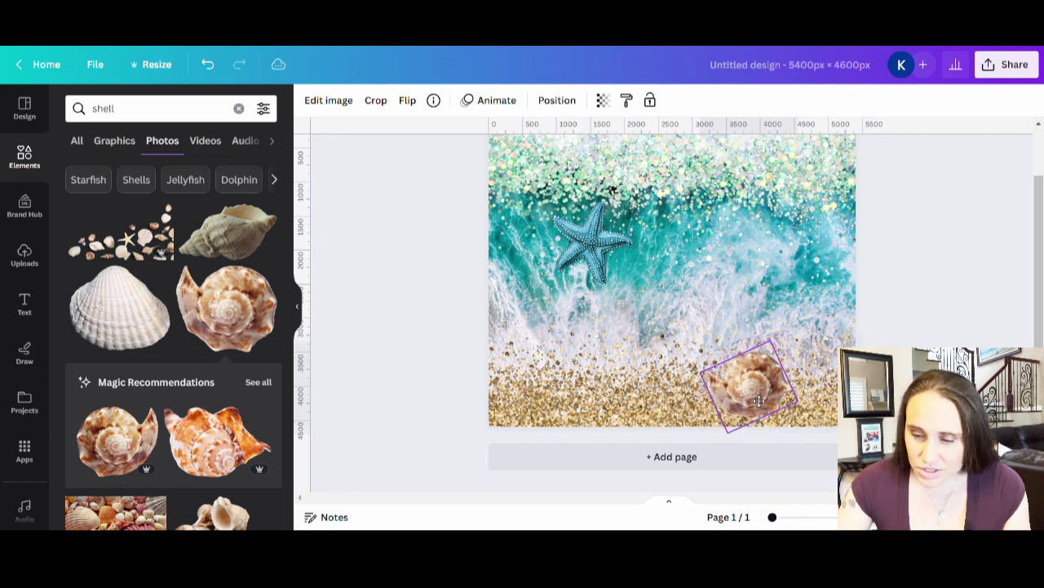
click(728, 476)
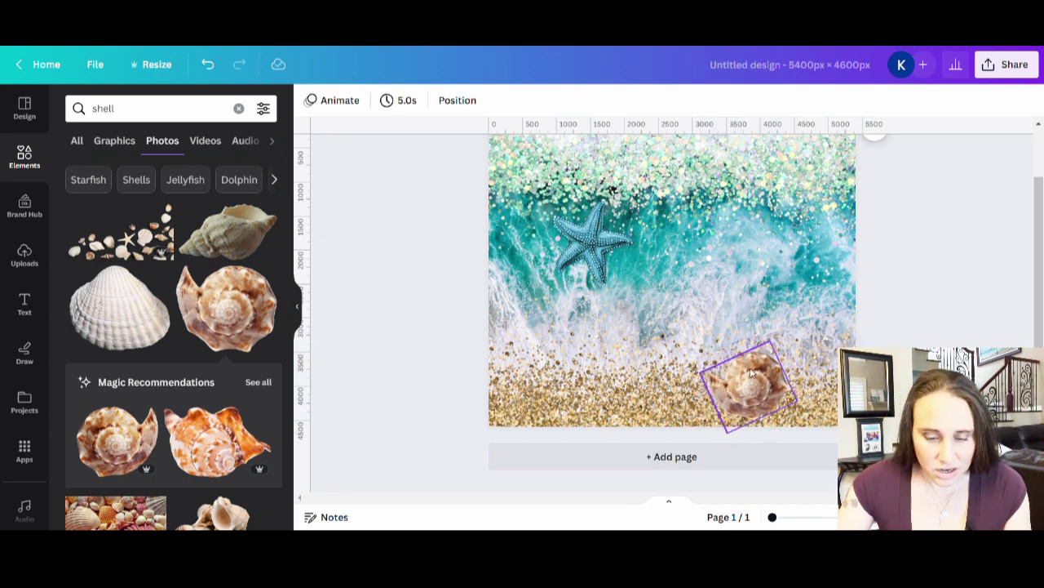
Add the single tan starfish photo to the design and shrink it to fit on the gold sand beside the spiral shell
scroll(196, 305, down, 4)
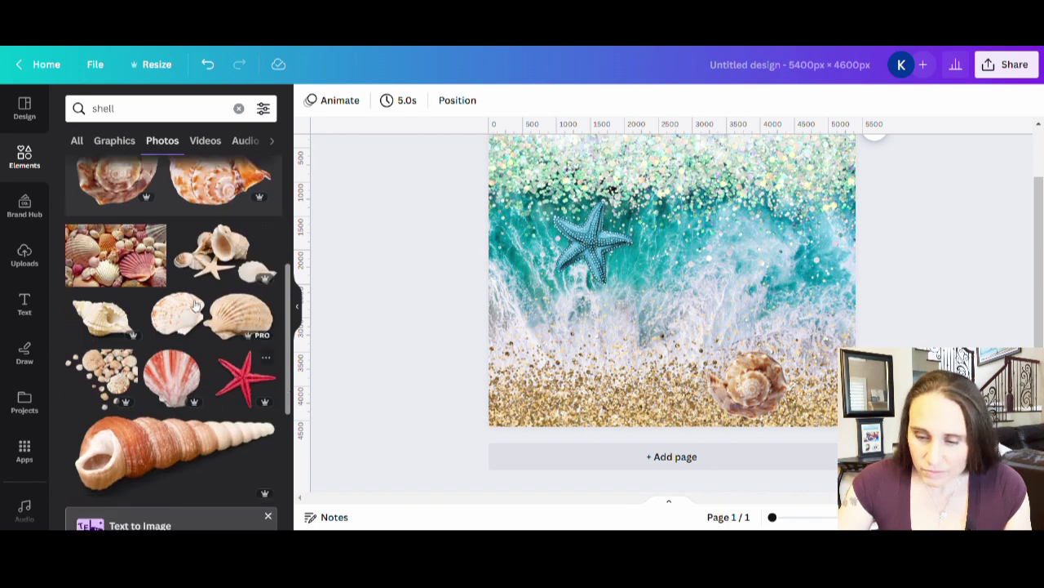
drag(172, 376, 549, 370)
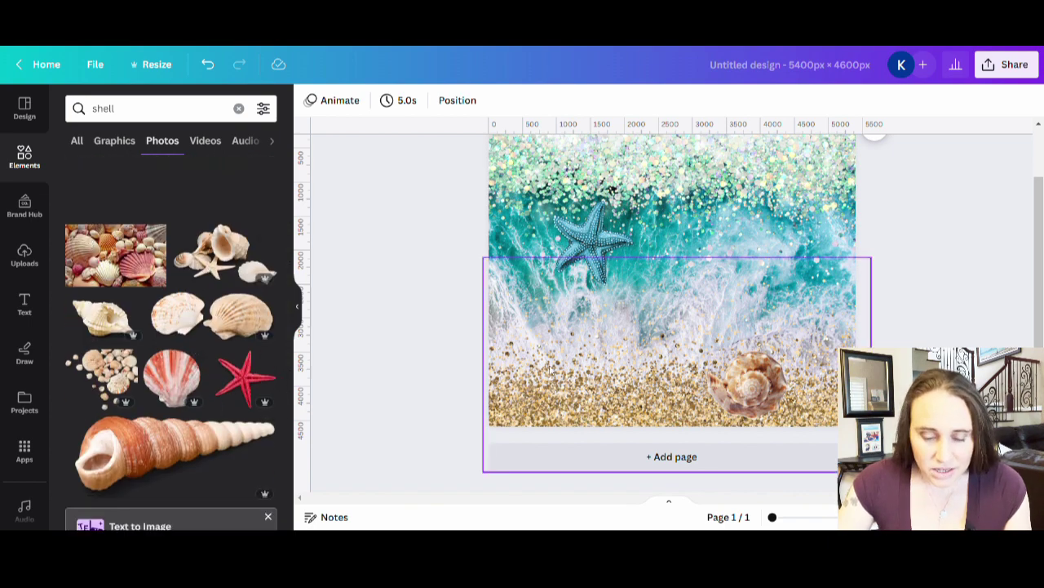
scroll(149, 349, down, 2)
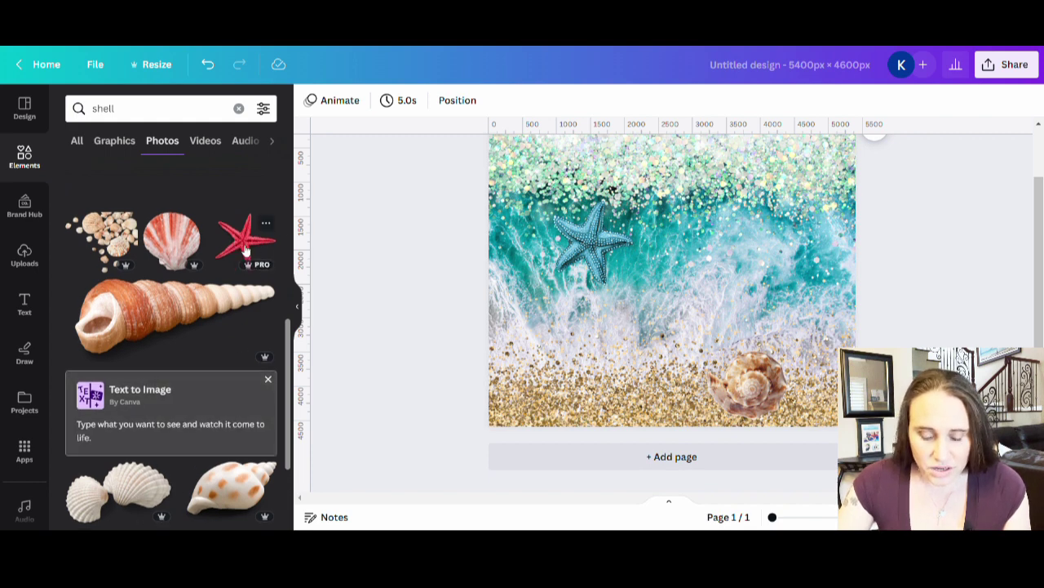
scroll(148, 377, down, 3)
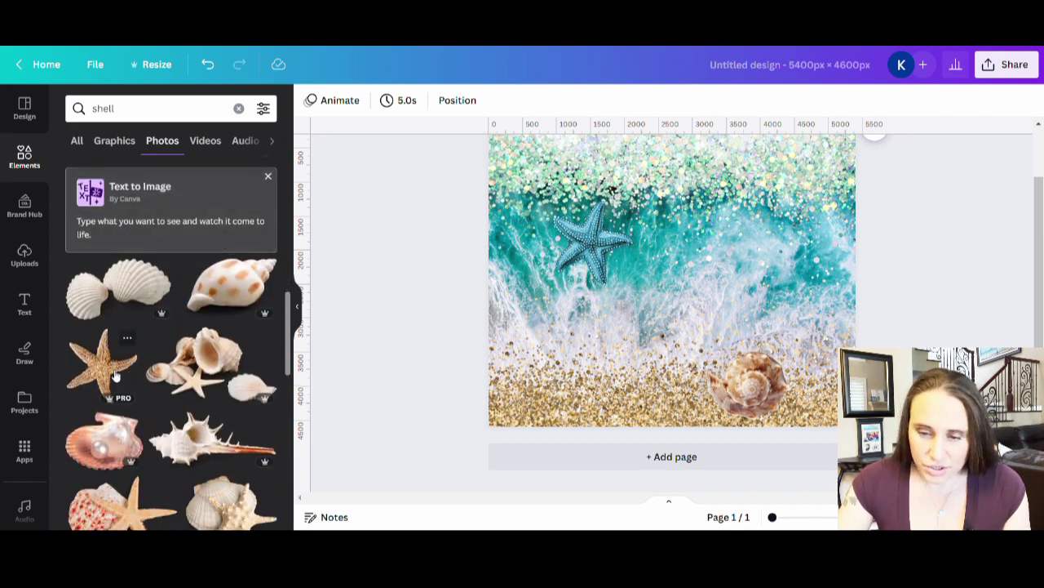
scroll(127, 364, down, 1)
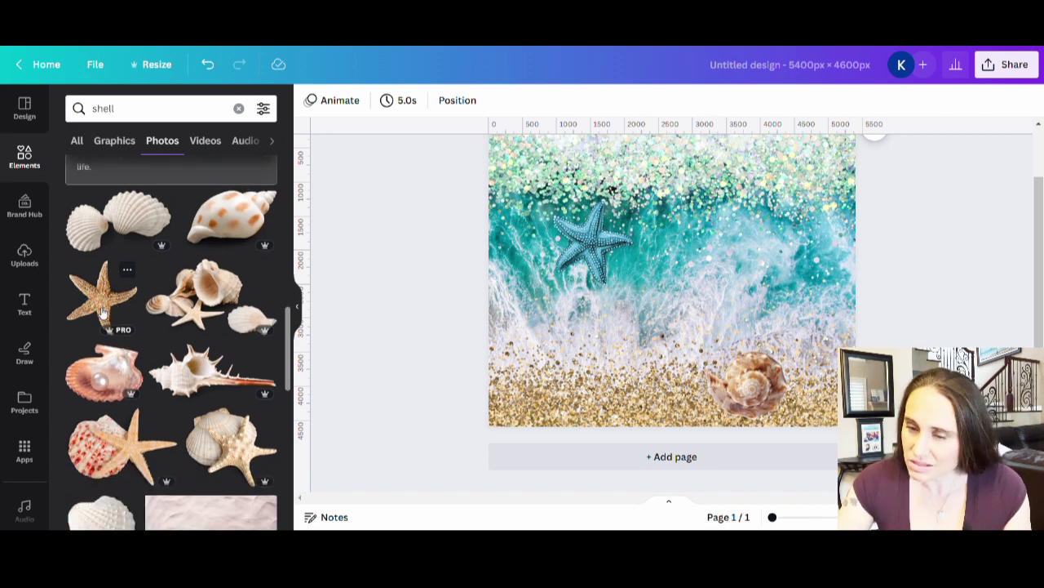
click(102, 312)
drag(796, 149, 672, 413)
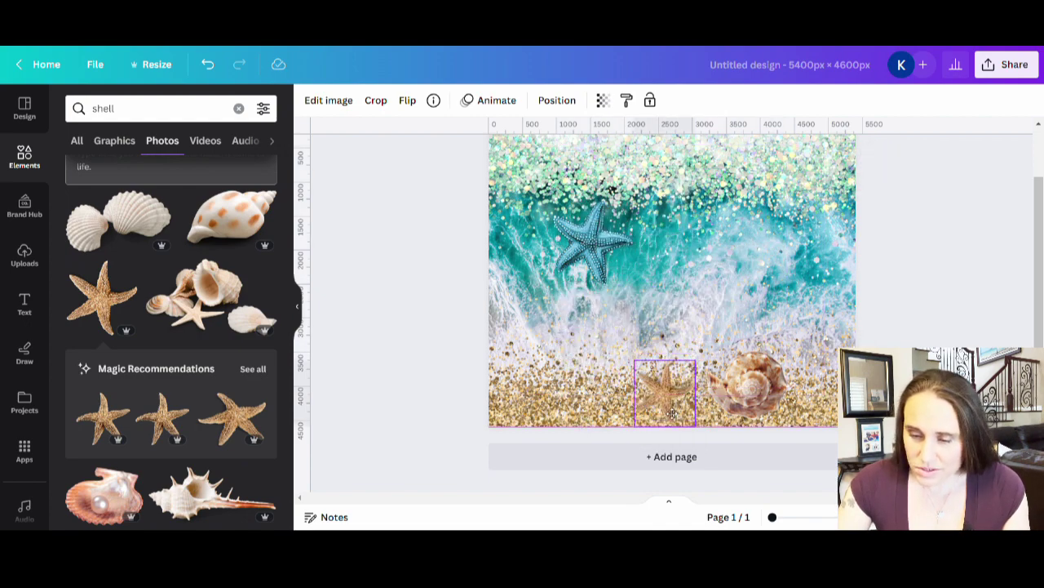
Move the spiral shell aside, then enlarge the tan starfish and tilt it counterclockwise on the gold sand in the page's lower right
drag(771, 385, 847, 301)
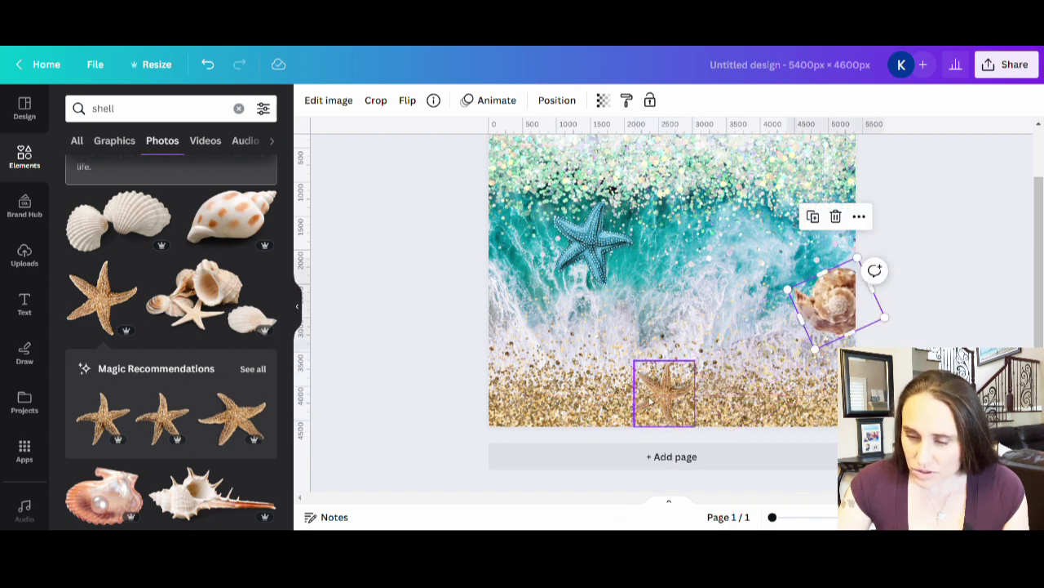
drag(666, 406, 708, 406)
drag(746, 367, 768, 329)
drag(714, 399, 715, 378)
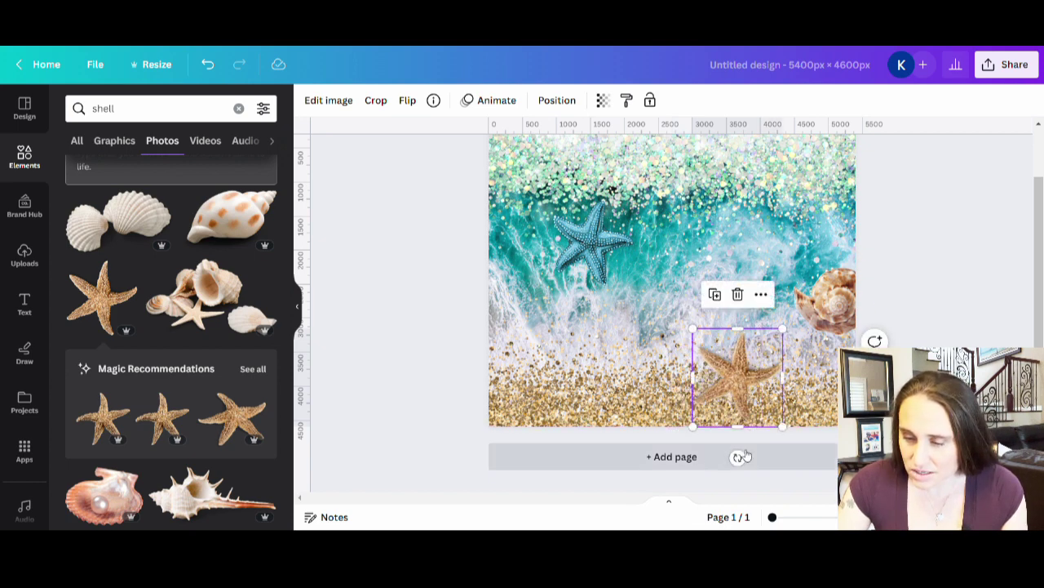
drag(738, 457, 768, 452)
mouse_move(790, 441)
mouse_down()
mouse_move(786, 452)
mouse_move(781, 443)
mouse_up()
key(Escape)
Shrink the spiral shell and place it on the gold sand near the page's lower-left corner
drag(817, 316, 526, 394)
drag(564, 342, 545, 398)
click(412, 400)
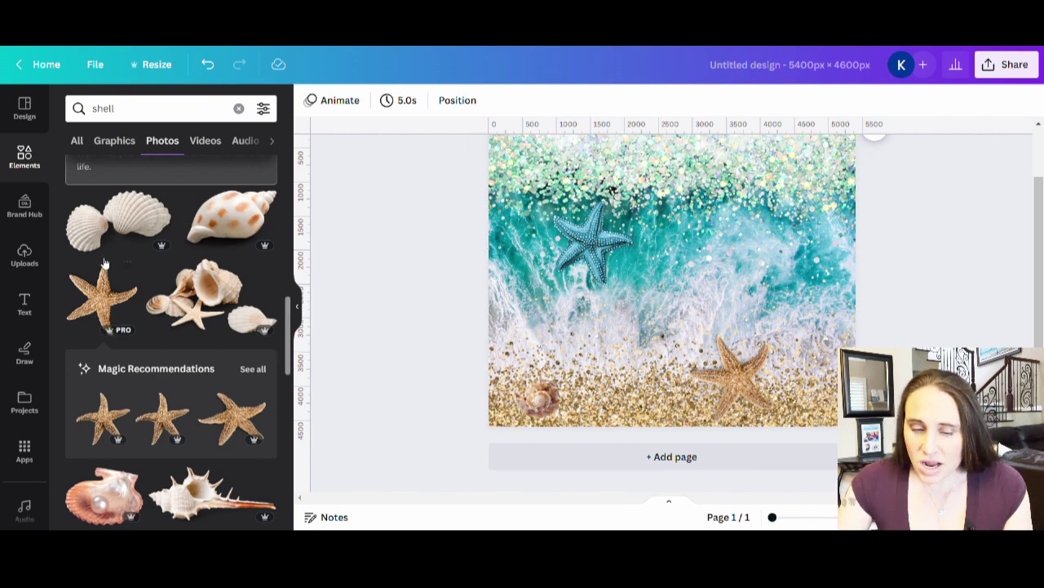
Set the blue starfish's transparency to 63 so it blends into the water
scroll(25, 286, down, 1)
scroll(172, 343, down, 3)
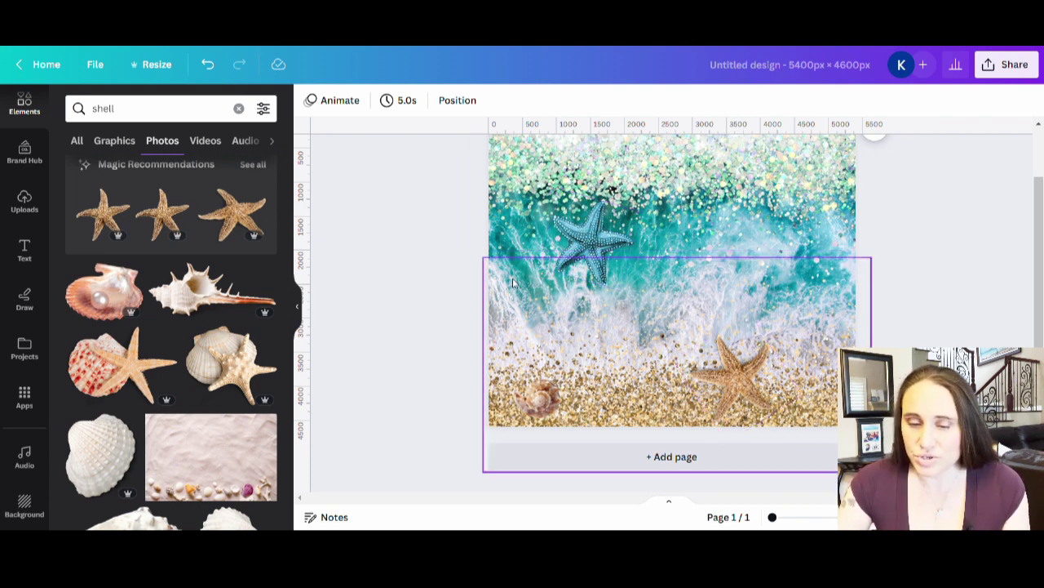
click(578, 249)
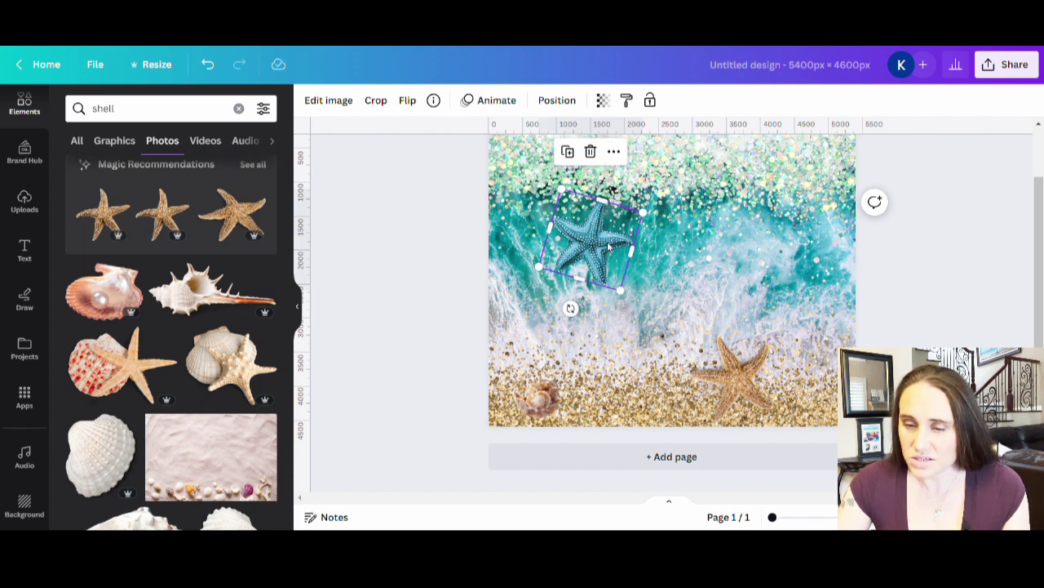
click(603, 100)
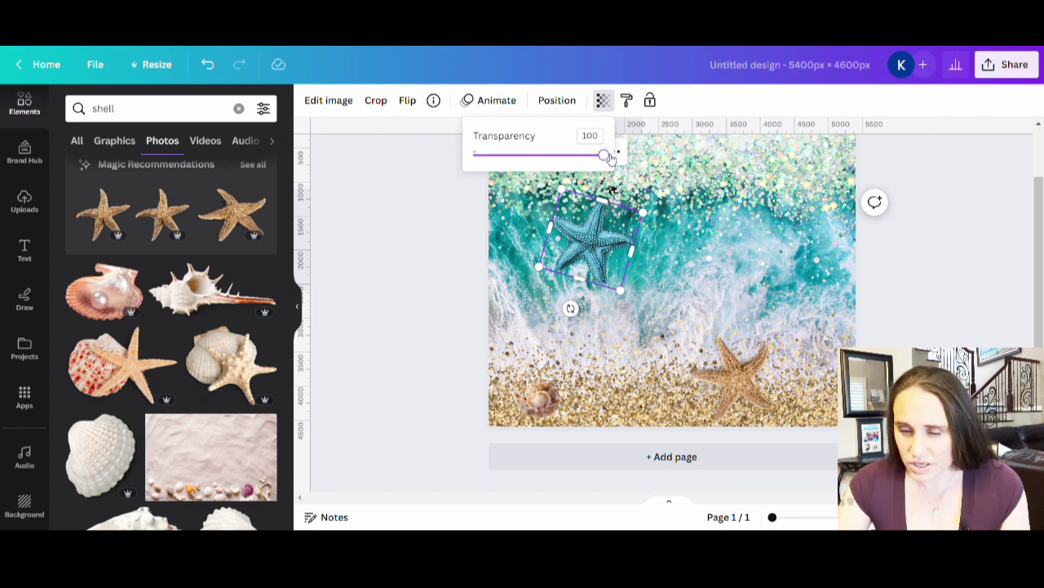
drag(604, 156, 581, 157)
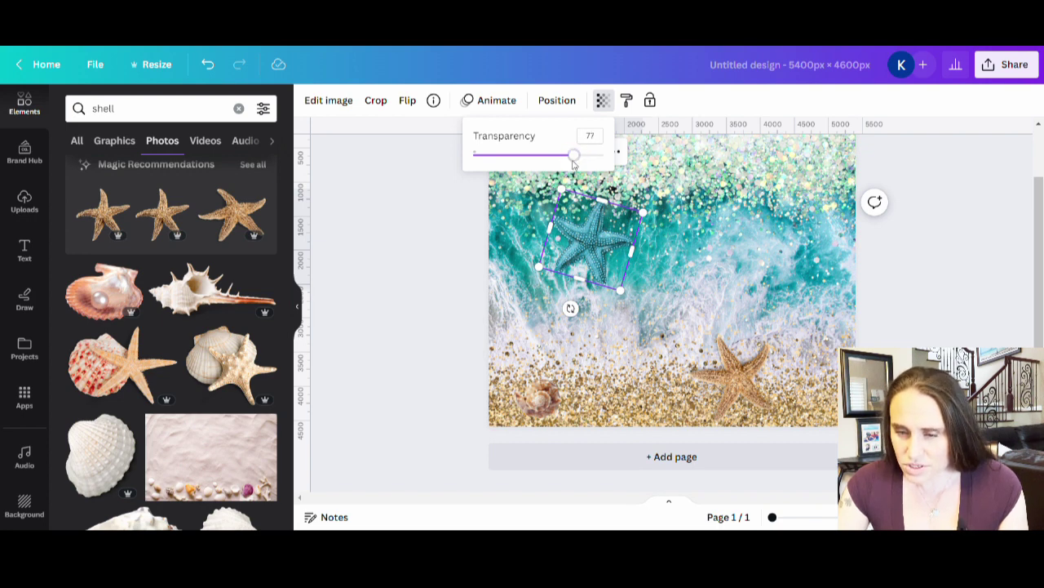
mouse_move(577, 158)
mouse_down()
mouse_move(511, 158)
mouse_move(558, 158)
mouse_up()
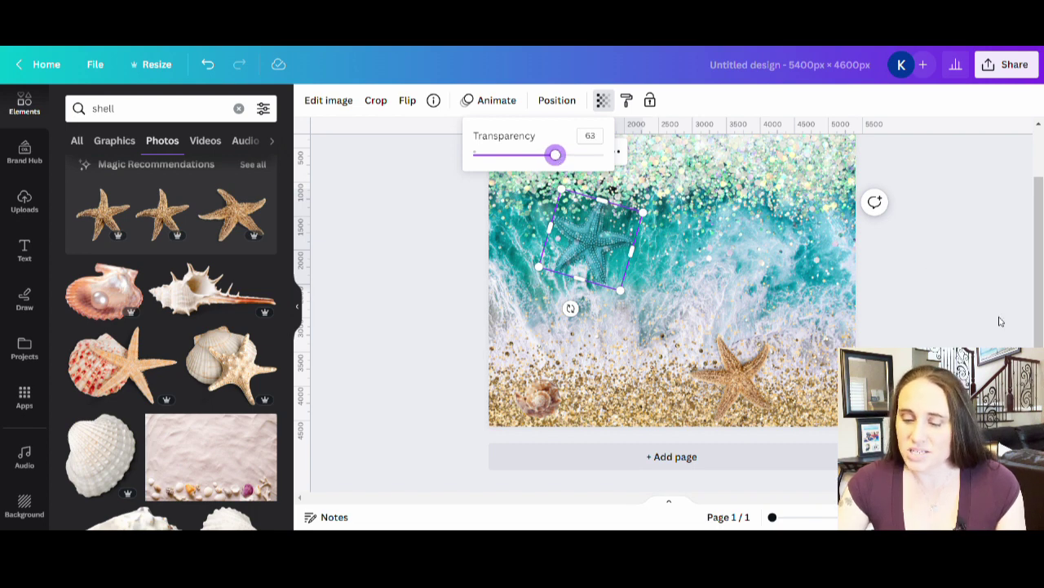
Set the tan starfish's transparency to 76
click(765, 372)
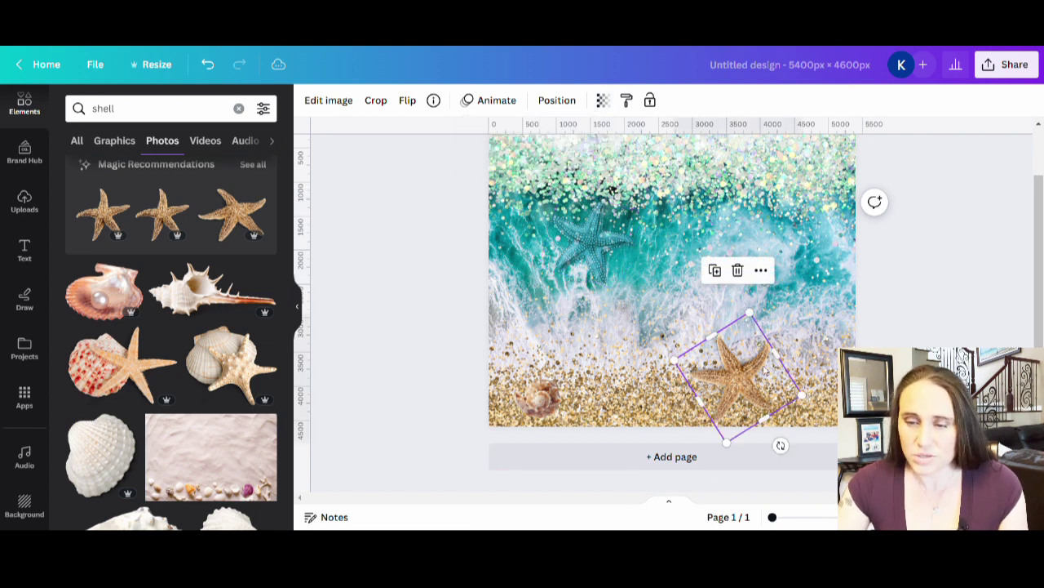
click(601, 100)
drag(602, 156, 574, 157)
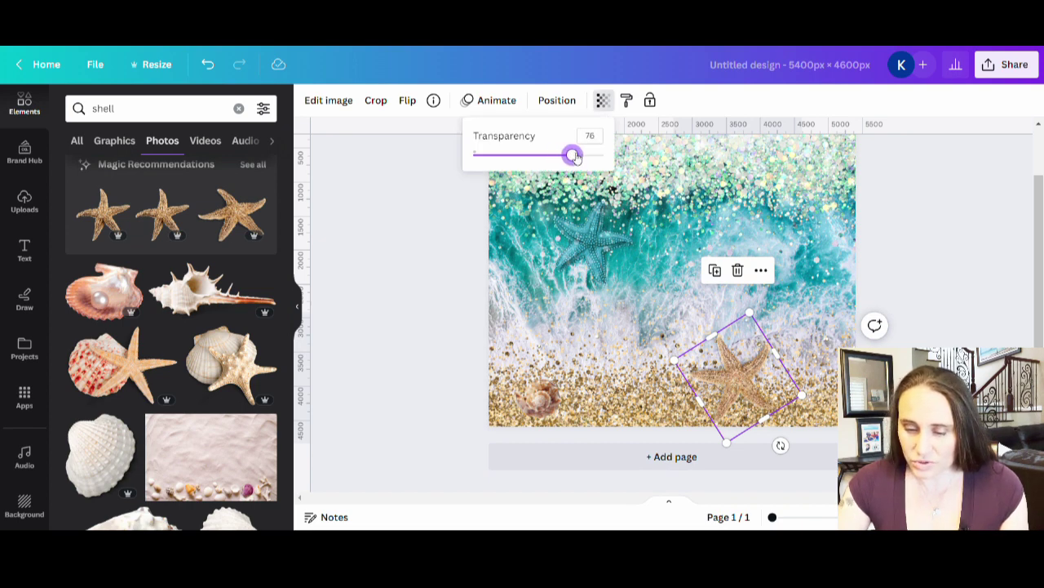
Set the small spiral shell's transparency to 81
click(536, 405)
click(602, 100)
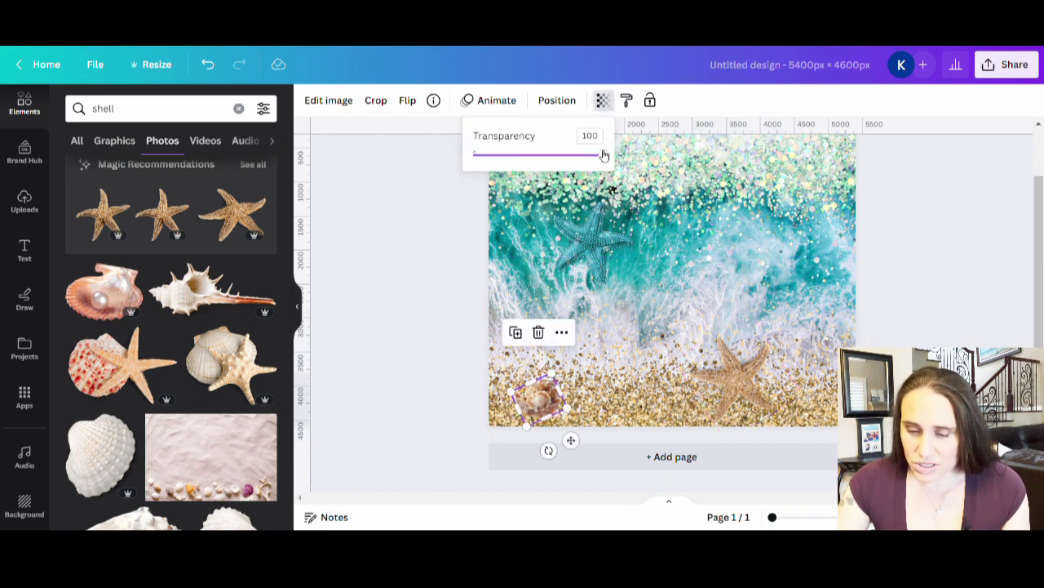
drag(601, 154, 582, 158)
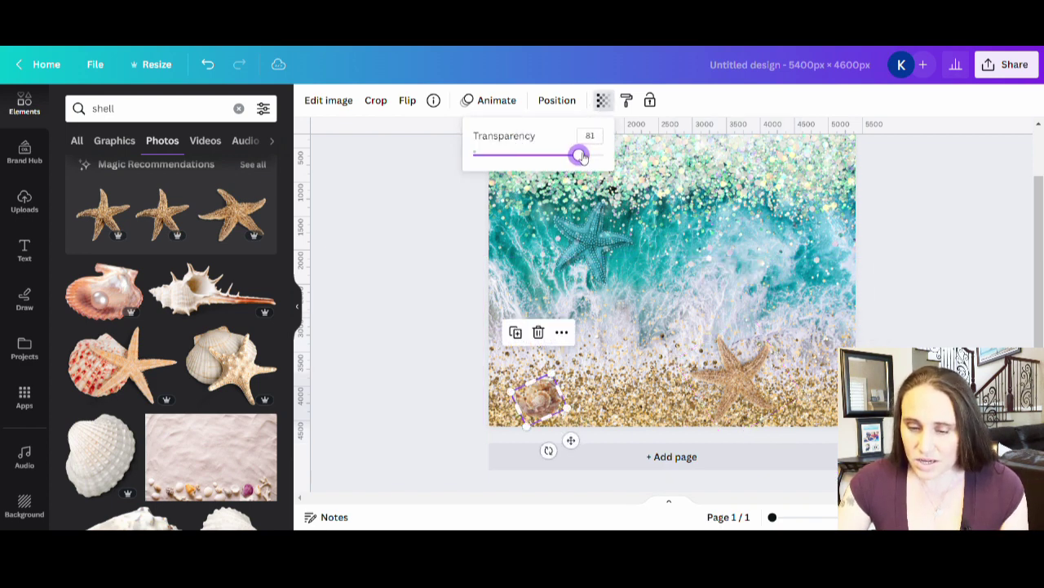
click(419, 380)
click(425, 389)
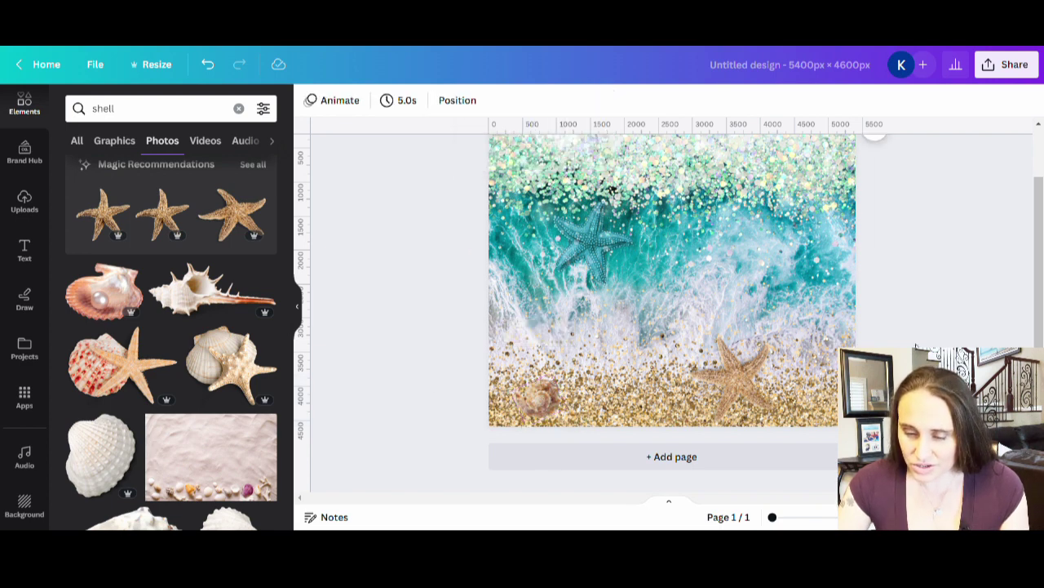
Rotate the small spiral shell clockwise in place on the gold sand
click(539, 400)
drag(509, 465, 480, 434)
click(397, 399)
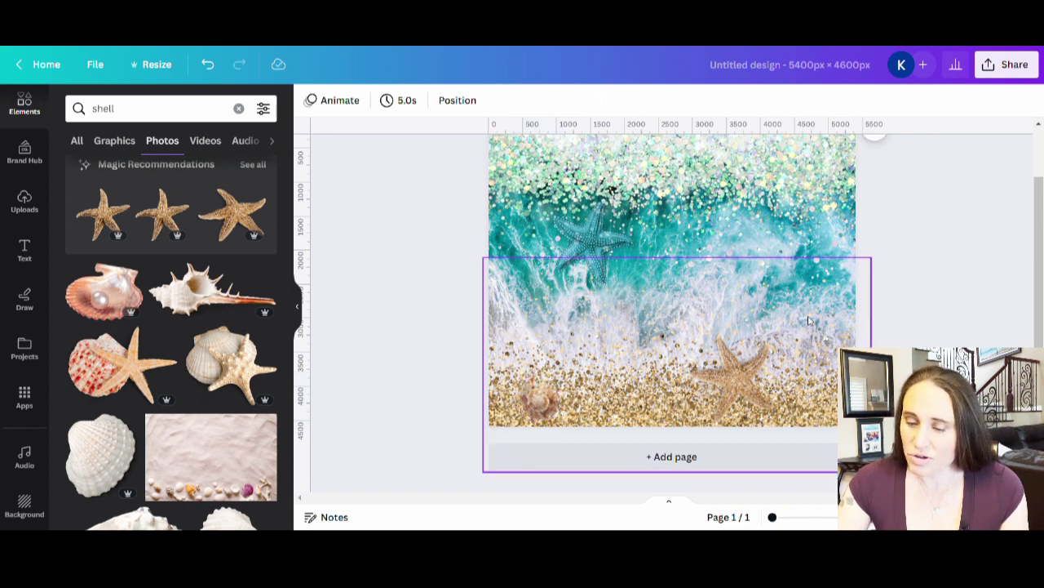
Add a white scallop shell photo from the shell results, shrink it, and rotate it onto the glitter near the design's upper-right corner
scroll(653, 383, up, 2)
scroll(802, 208, down, 2)
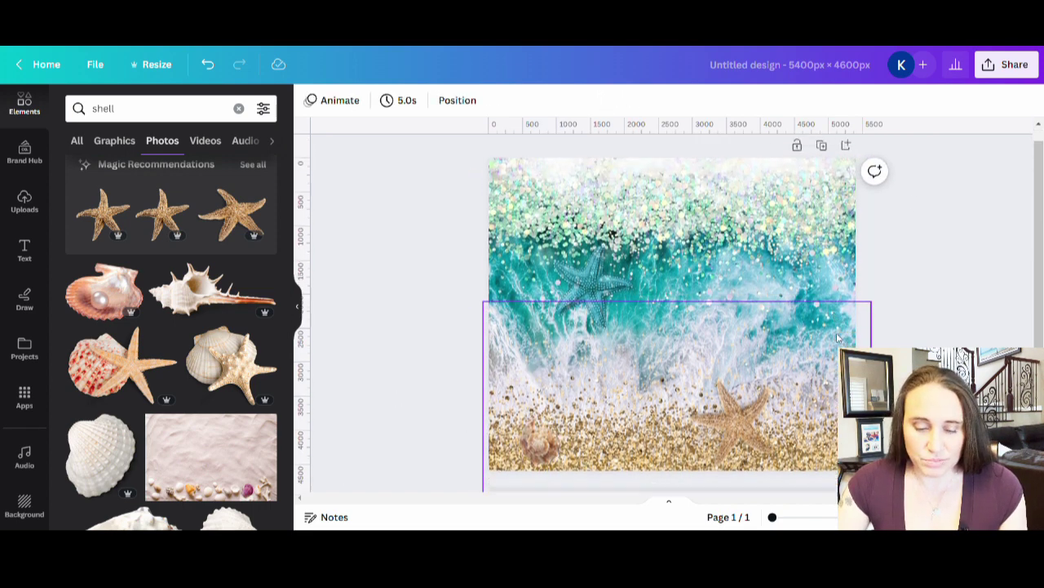
scroll(171, 414, down, 2)
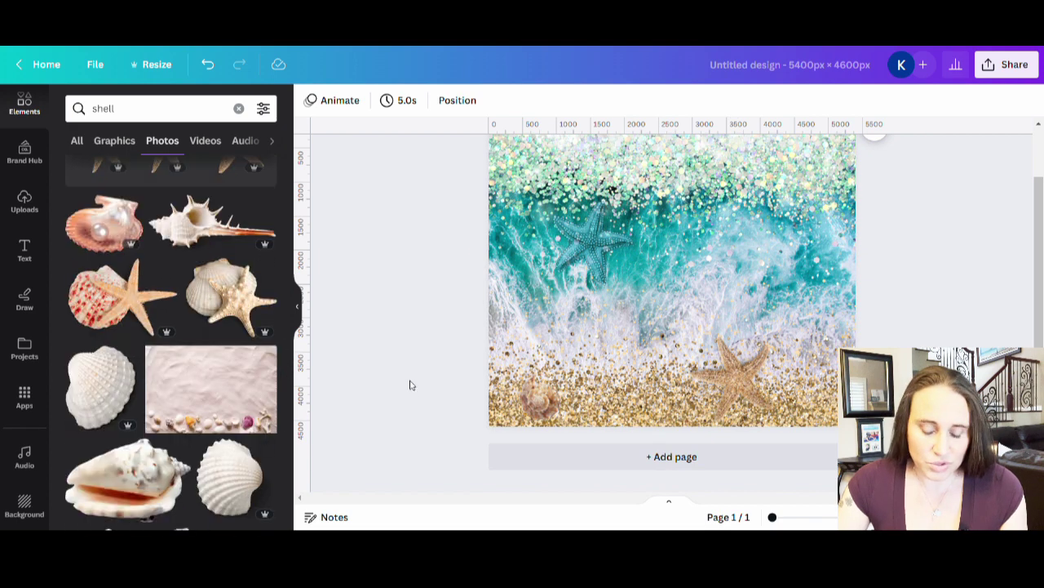
scroll(245, 367, down, 2)
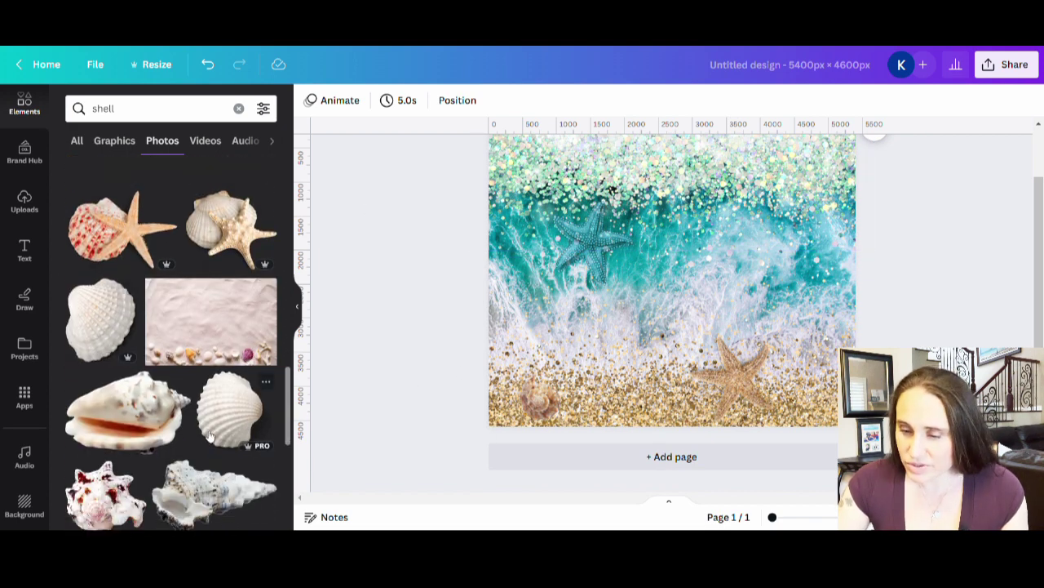
click(235, 403)
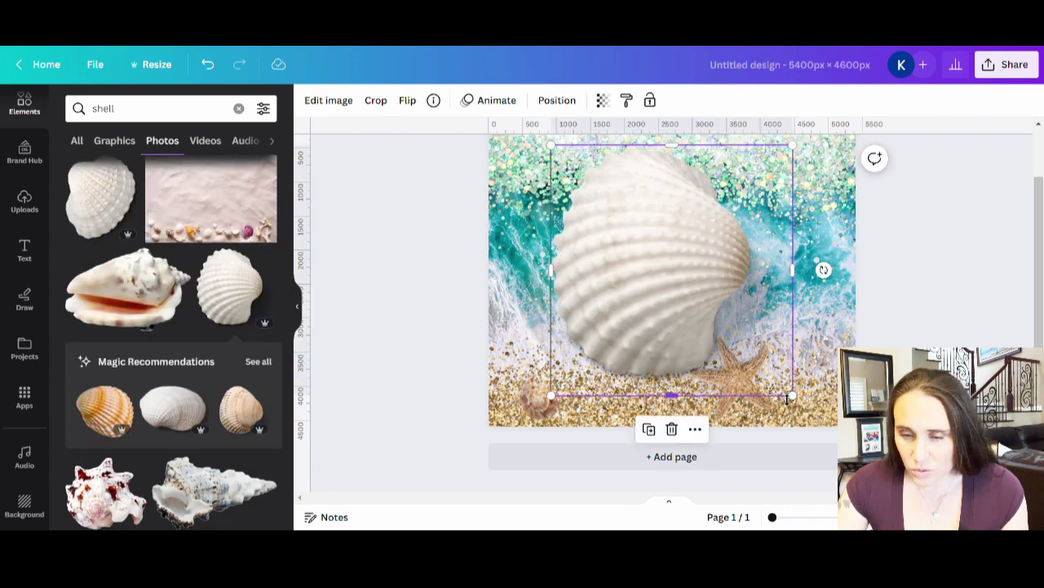
drag(794, 397, 783, 219)
scroll(581, 274, up, 2)
drag(776, 287, 845, 277)
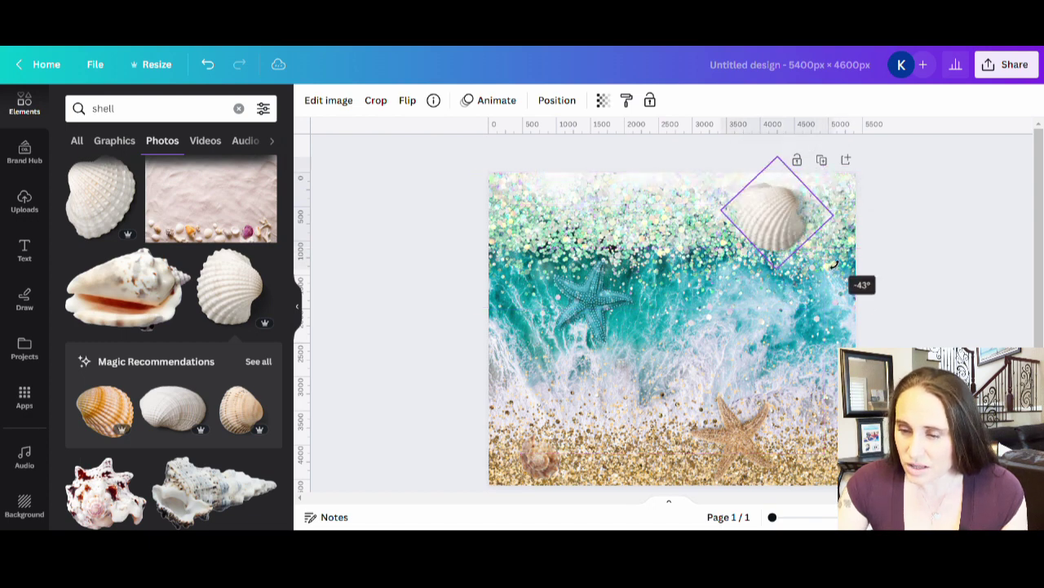
mouse_move(780, 226)
mouse_down()
mouse_move(801, 229)
mouse_move(779, 242)
mouse_up()
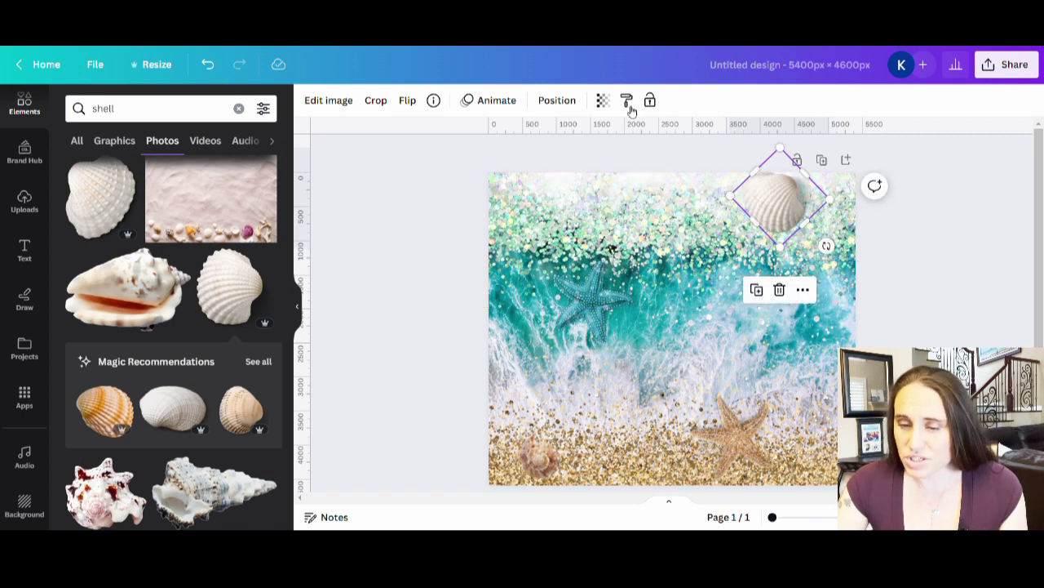
Set the white scallop shell's transparency to 65
click(602, 100)
click(578, 157)
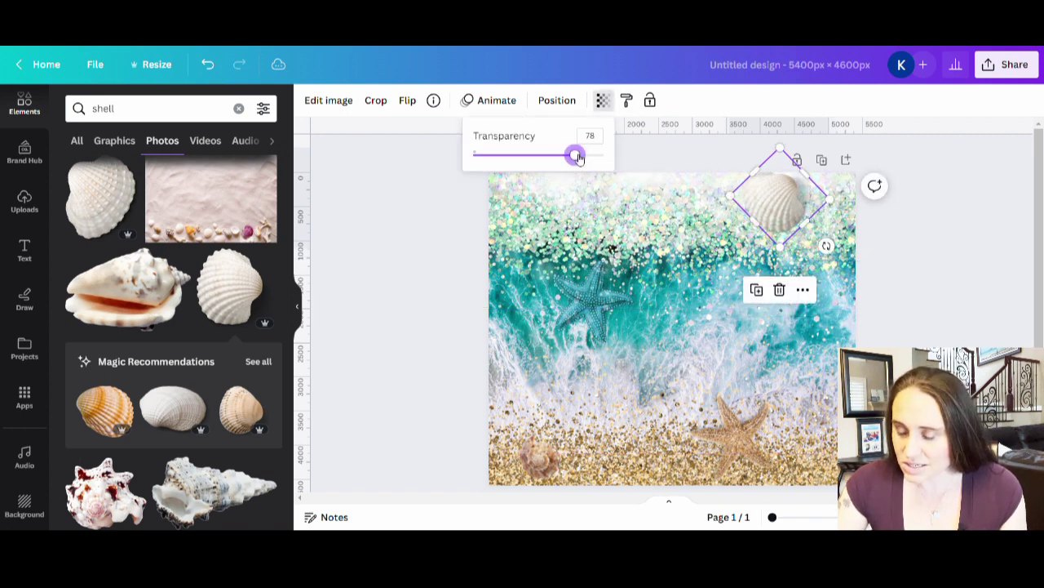
drag(577, 158, 562, 158)
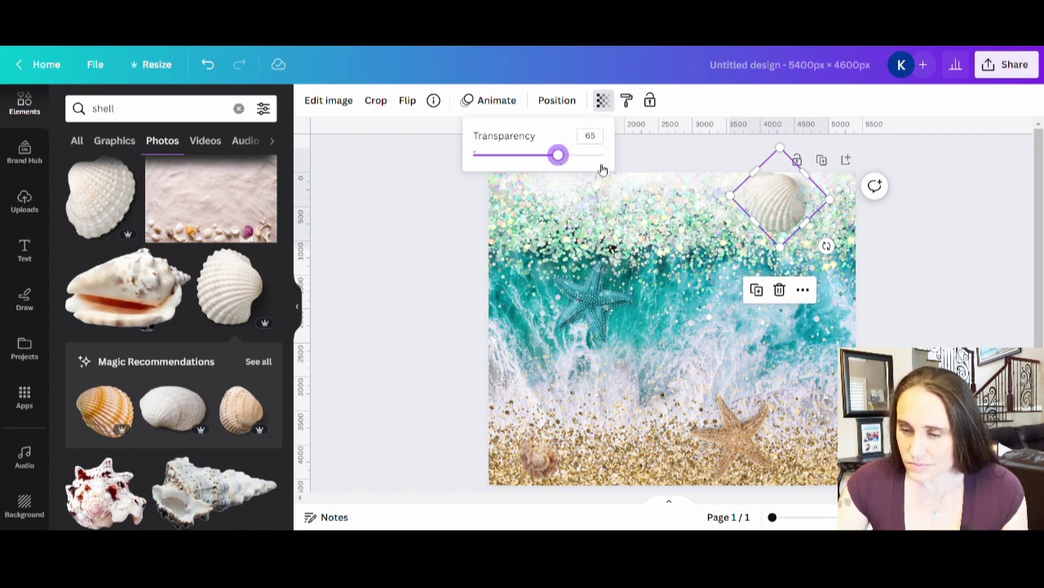
click(882, 277)
click(904, 290)
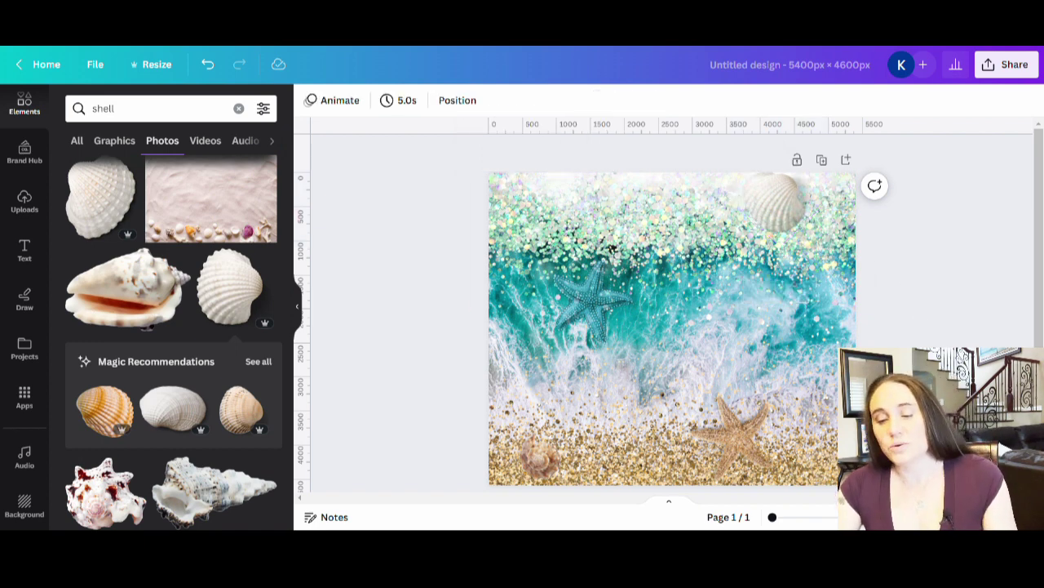
Delete the small spiral shell from the gold sand and set the tan starfish's transparency to 68
scroll(979, 346, down, 2)
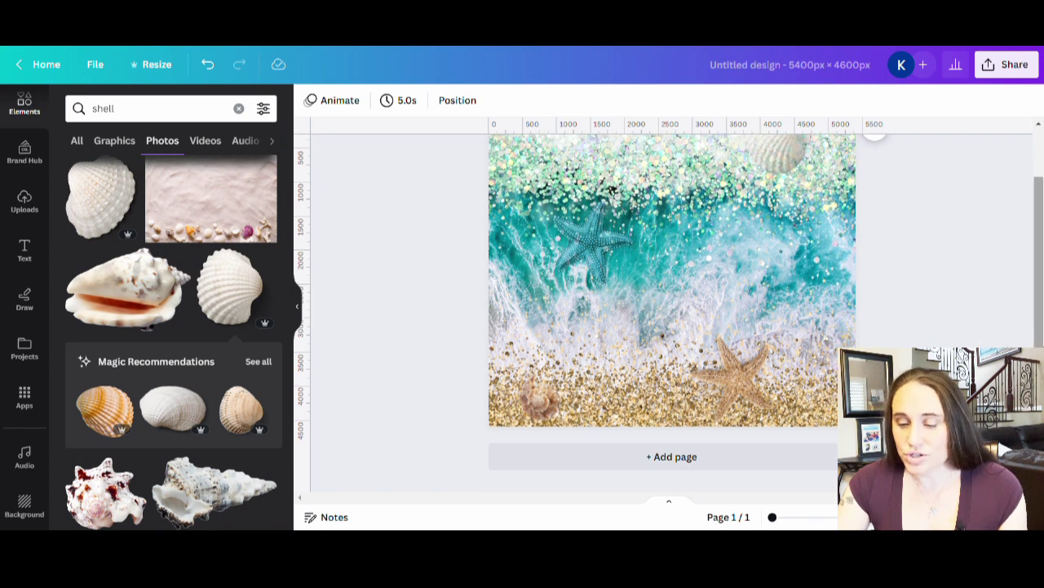
scroll(669, 310, up, 2)
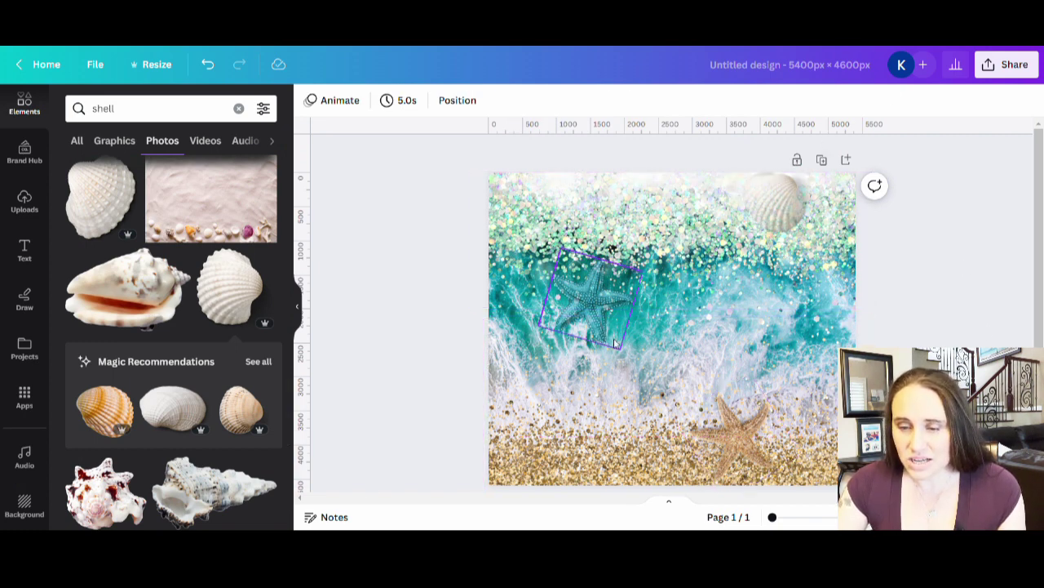
click(726, 436)
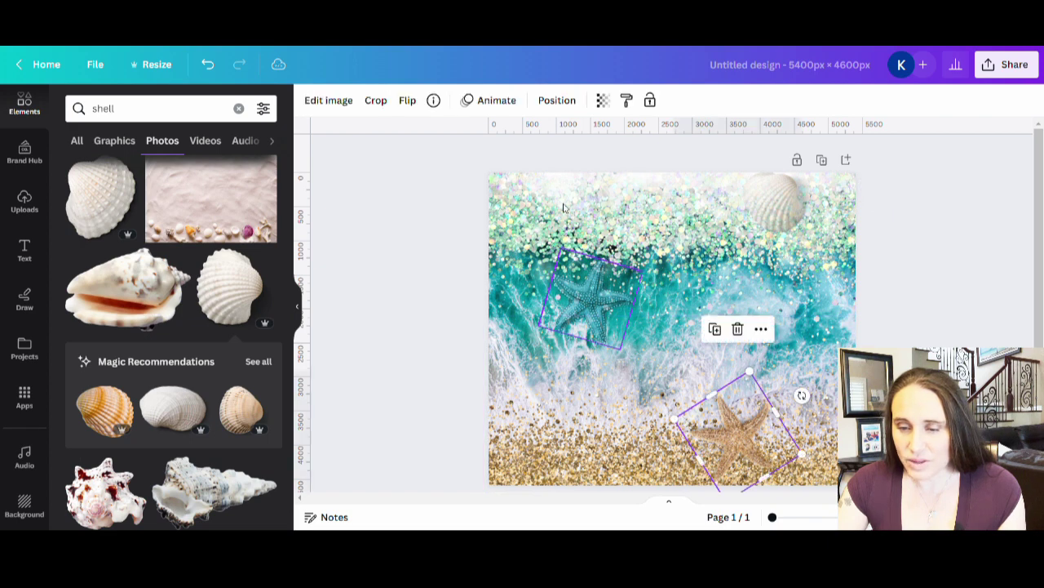
click(602, 101)
drag(572, 159, 565, 158)
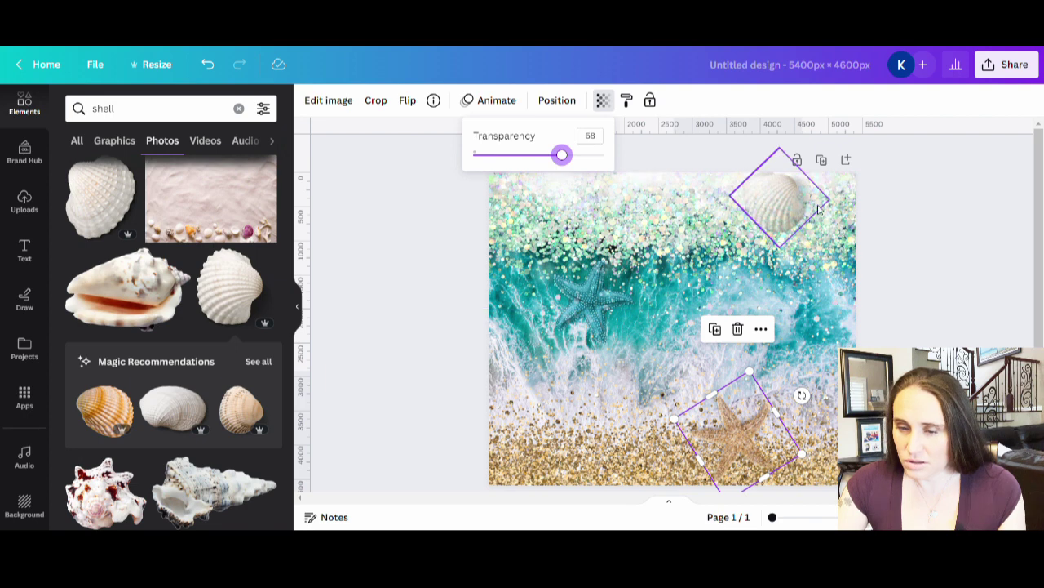
Set the white scallop shell's transparency to 58 so it blends into the glitter
click(780, 198)
click(603, 101)
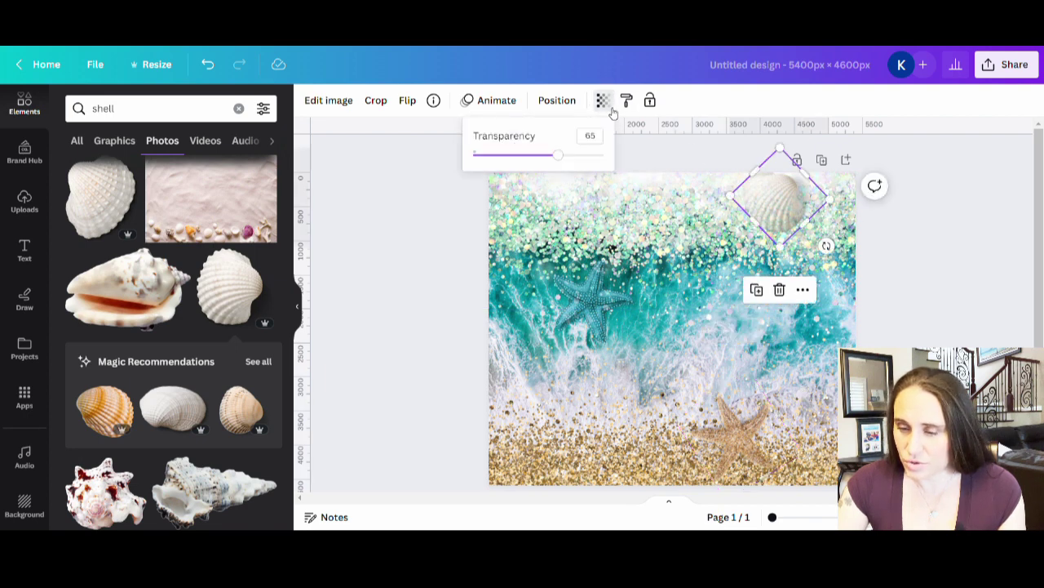
drag(559, 159, 553, 158)
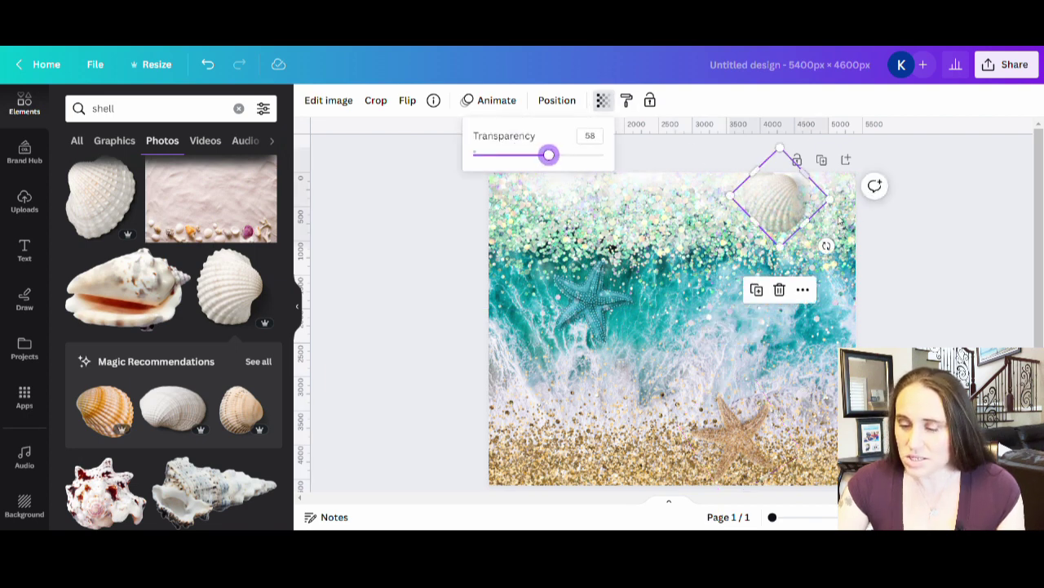
click(981, 274)
click(970, 304)
scroll(1014, 347, down, 1)
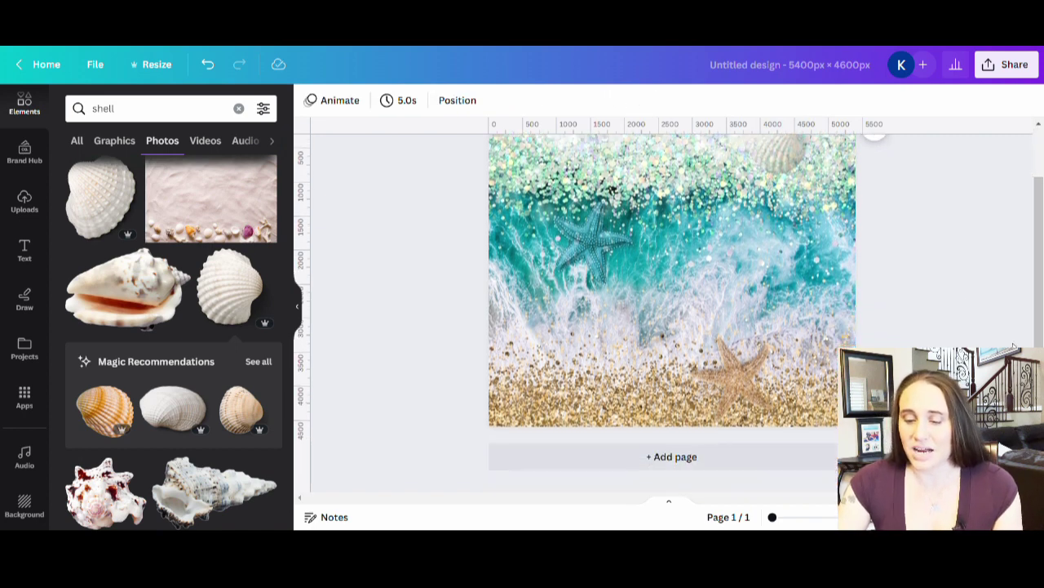
scroll(1006, 333, up, 1)
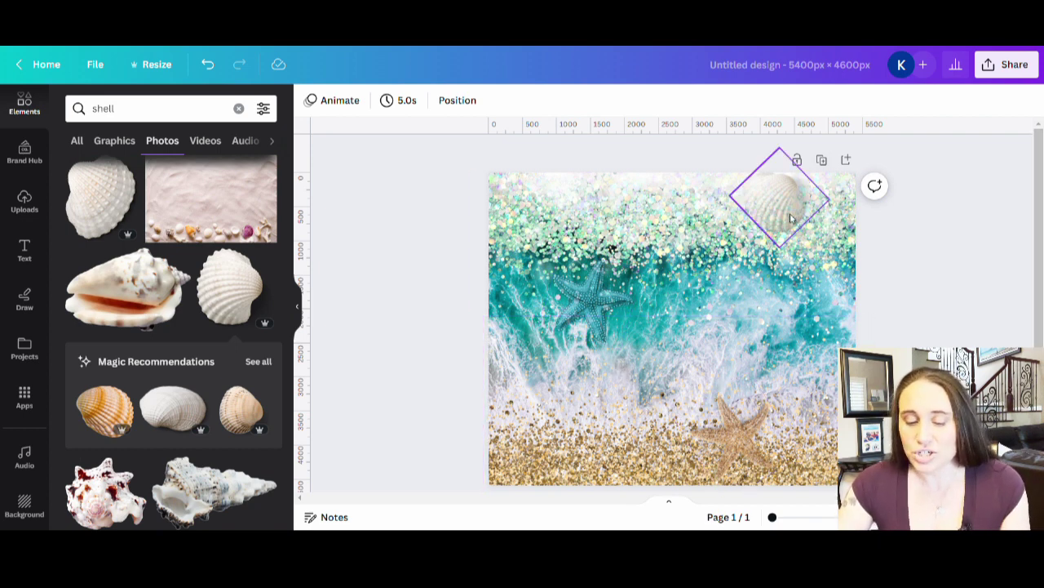
scroll(530, 234, down, 1)
scroll(530, 234, up, 1)
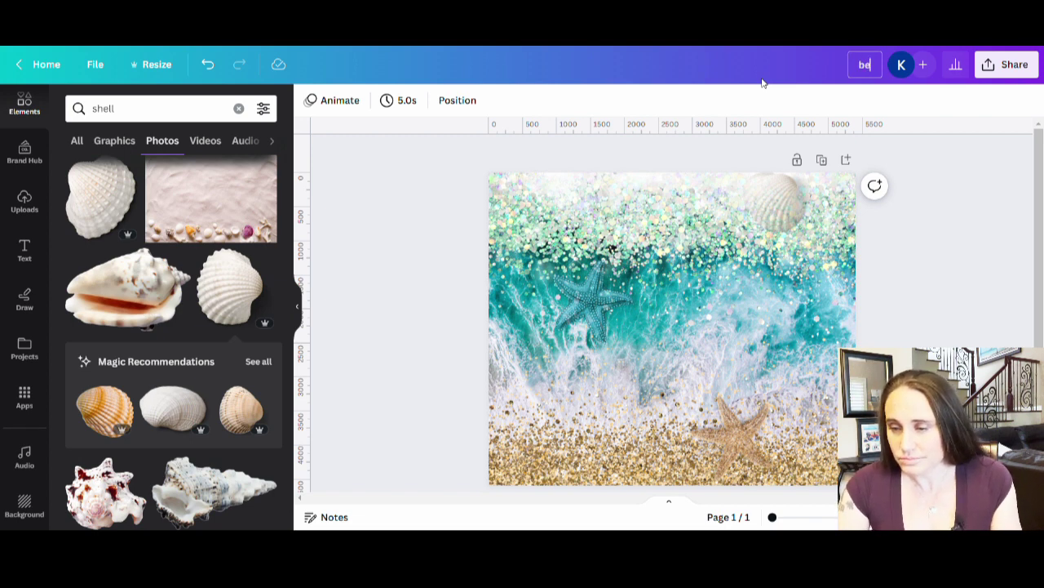
Name the design "beach tumbler" and download it as a PNG at 5,400 × 4,600 px
text(umbler)
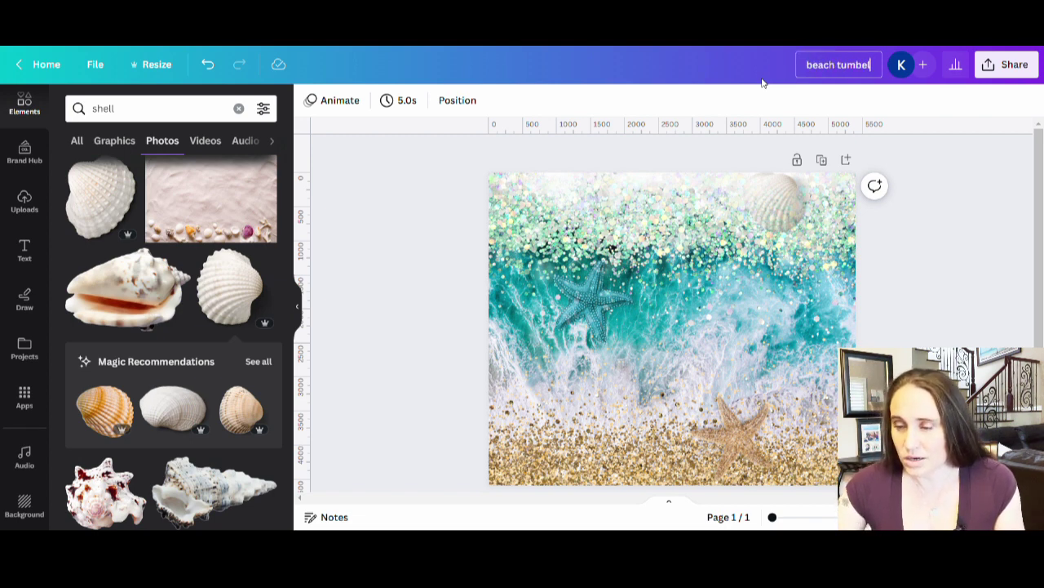
key(Return)
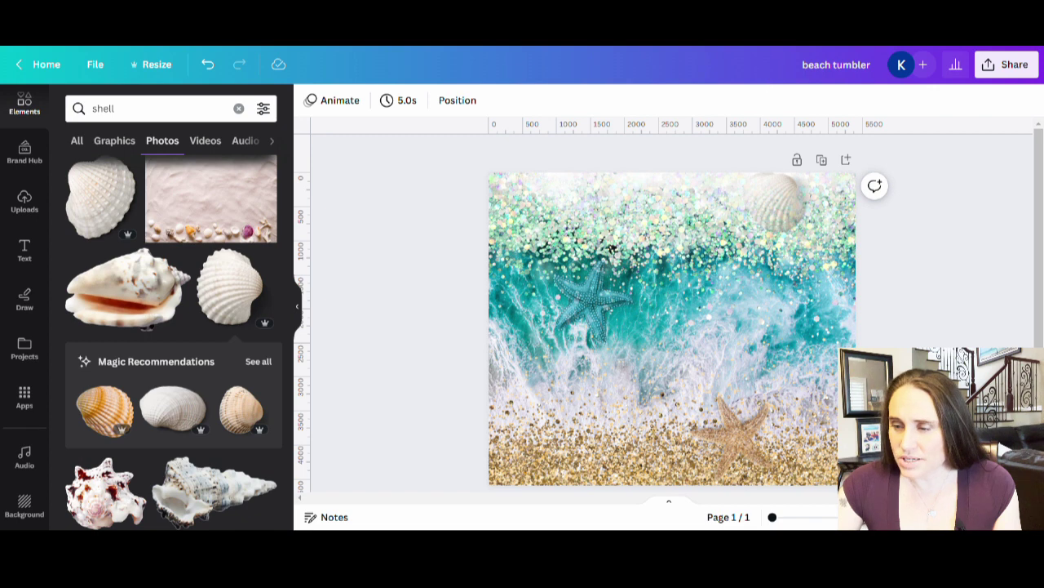
click(1006, 65)
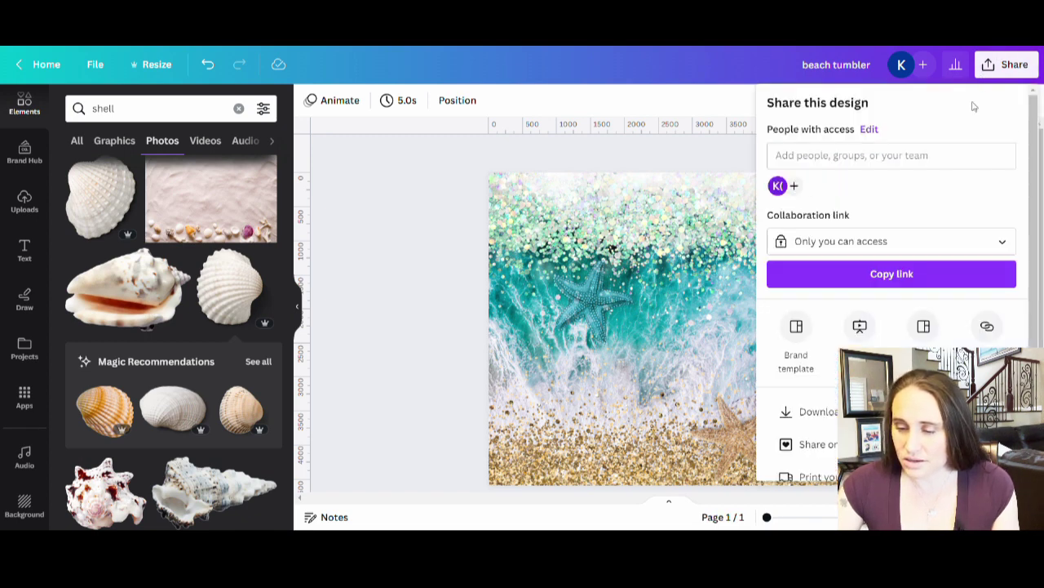
scroll(963, 123, down, 1)
click(822, 359)
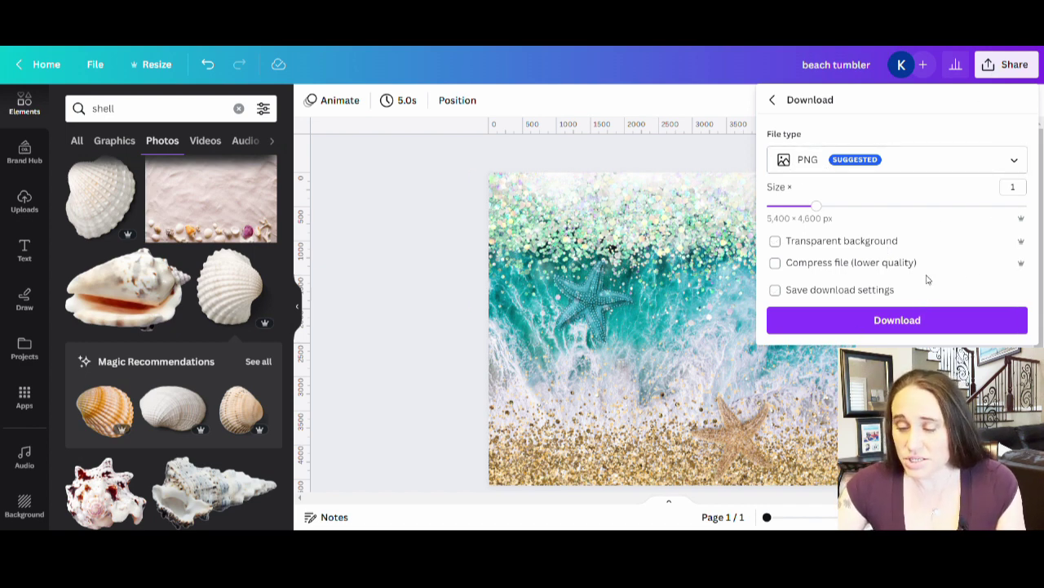
click(905, 320)
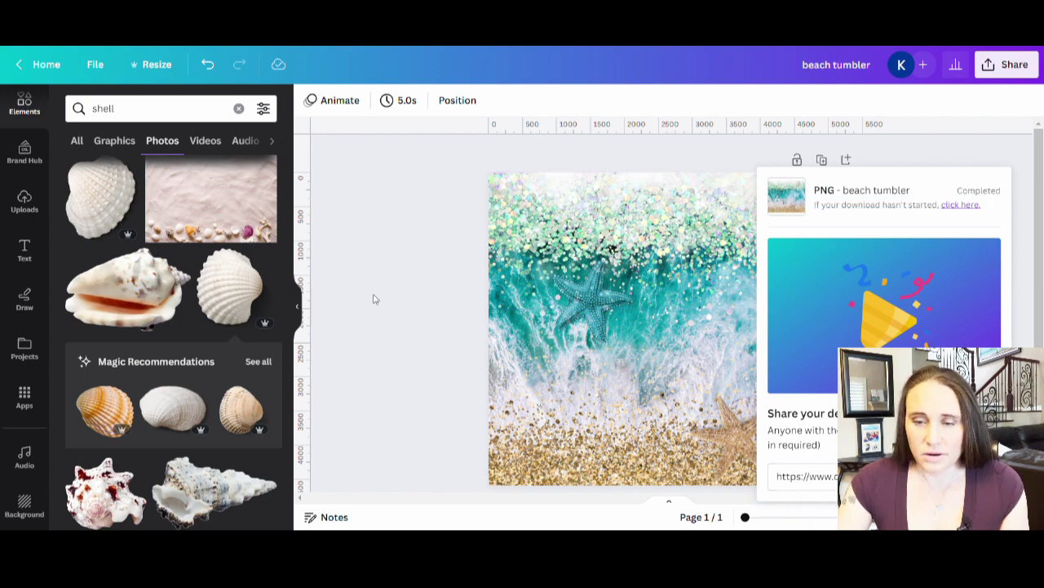
click(409, 341)
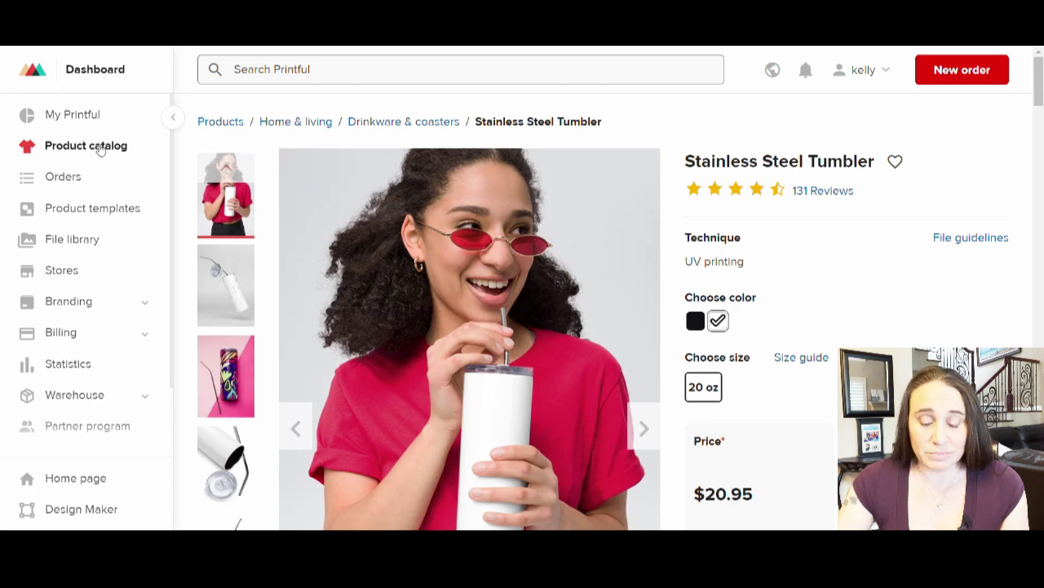
Switch to Printful and start a new product template for the Stainless Steel Tumbler from the Home & living tumblers
click(82, 210)
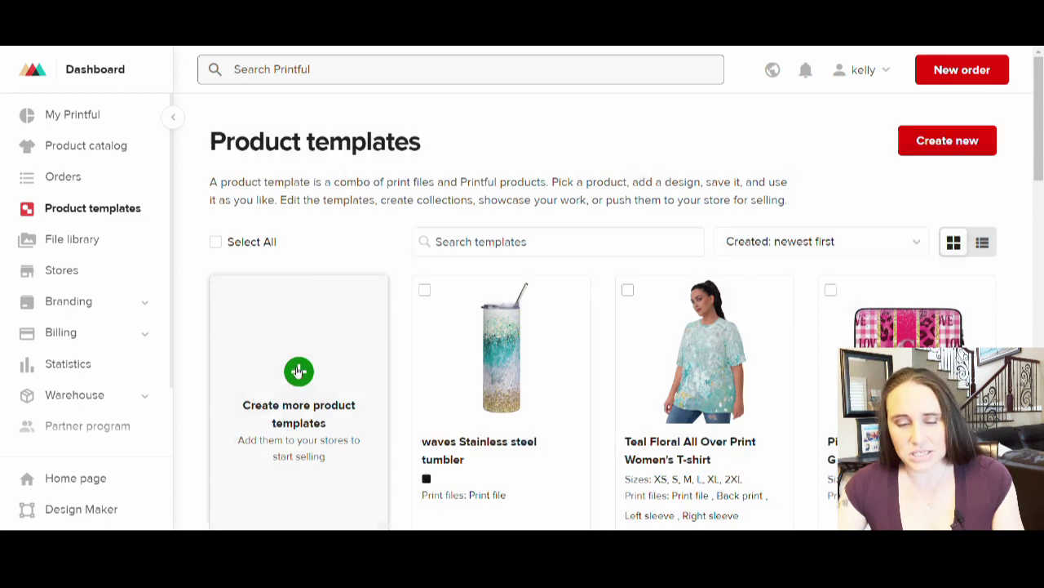
click(299, 371)
scroll(617, 196, down, 2)
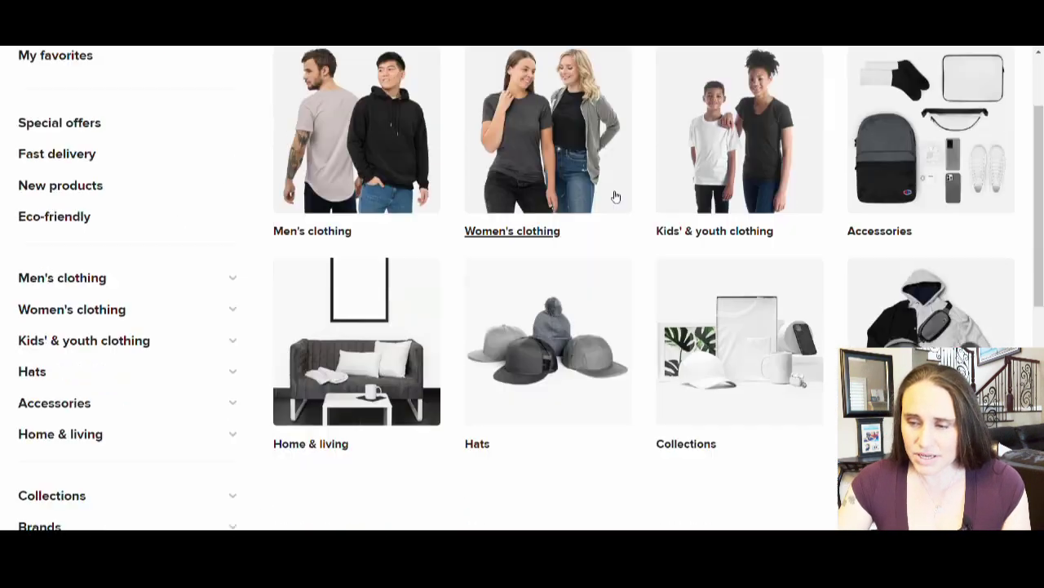
click(365, 318)
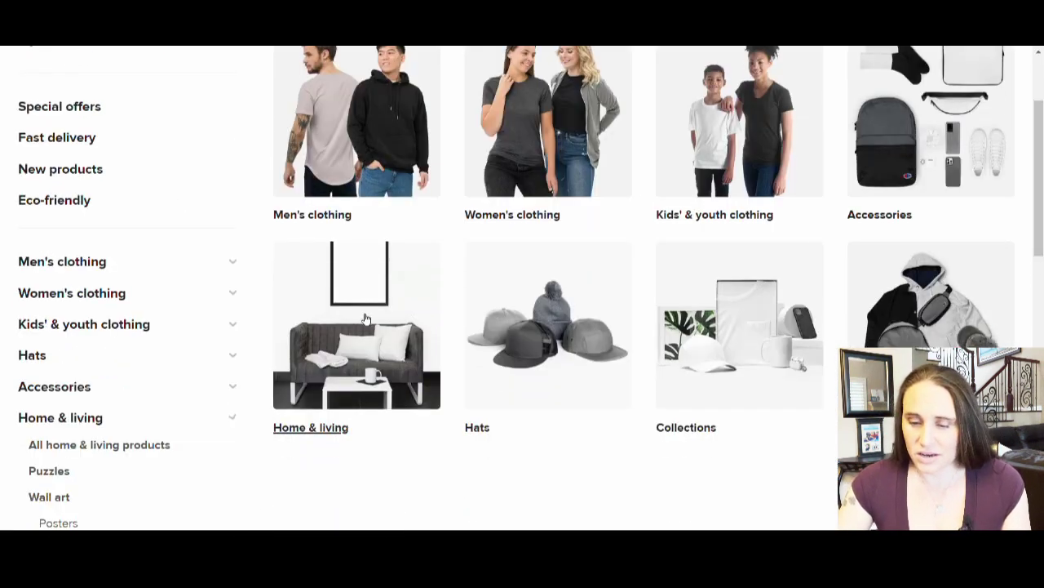
scroll(606, 209, down, 2)
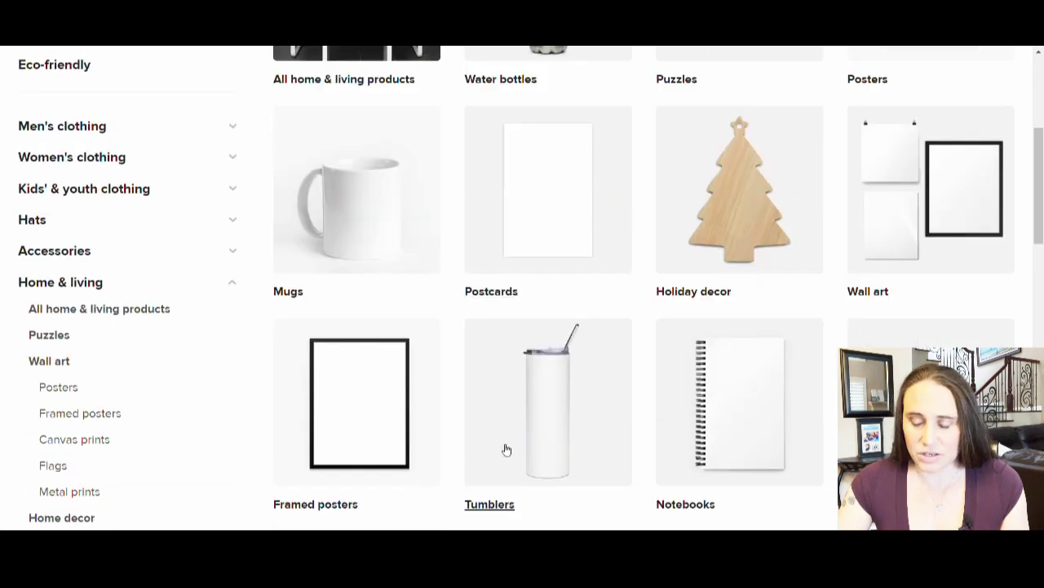
click(529, 435)
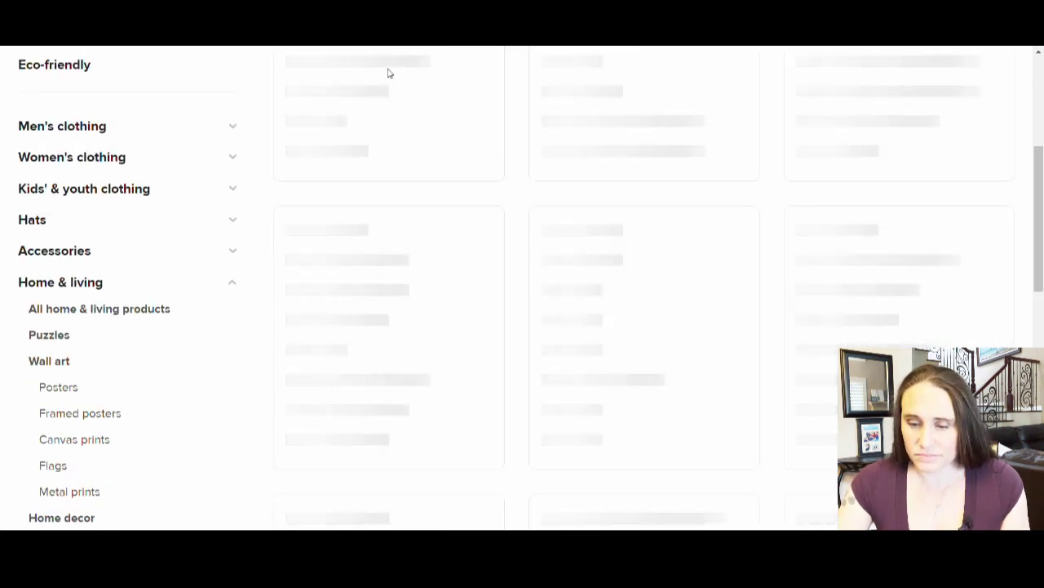
scroll(531, 244, up, 1)
scroll(495, 268, down, 4)
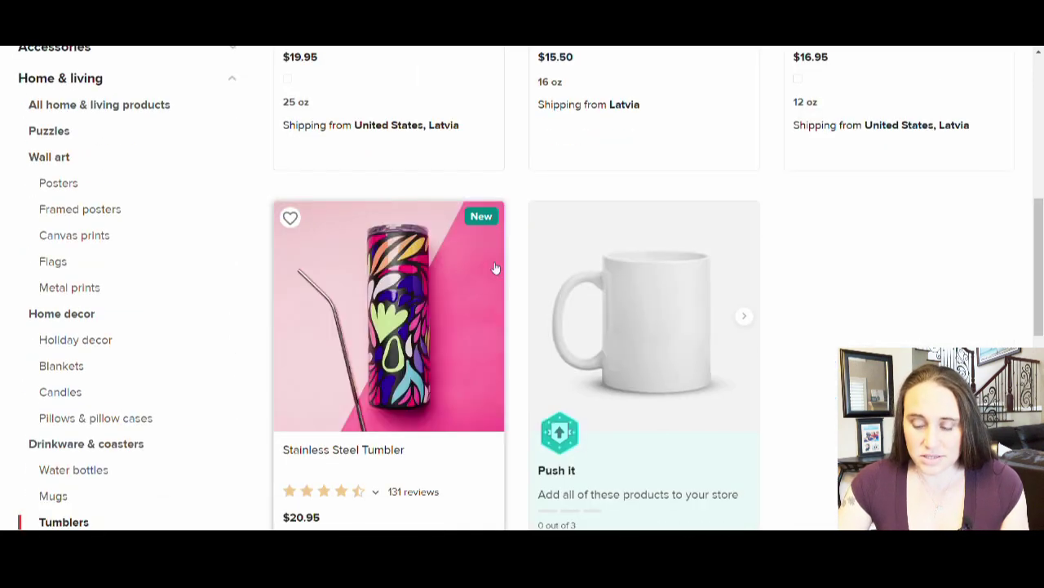
click(423, 339)
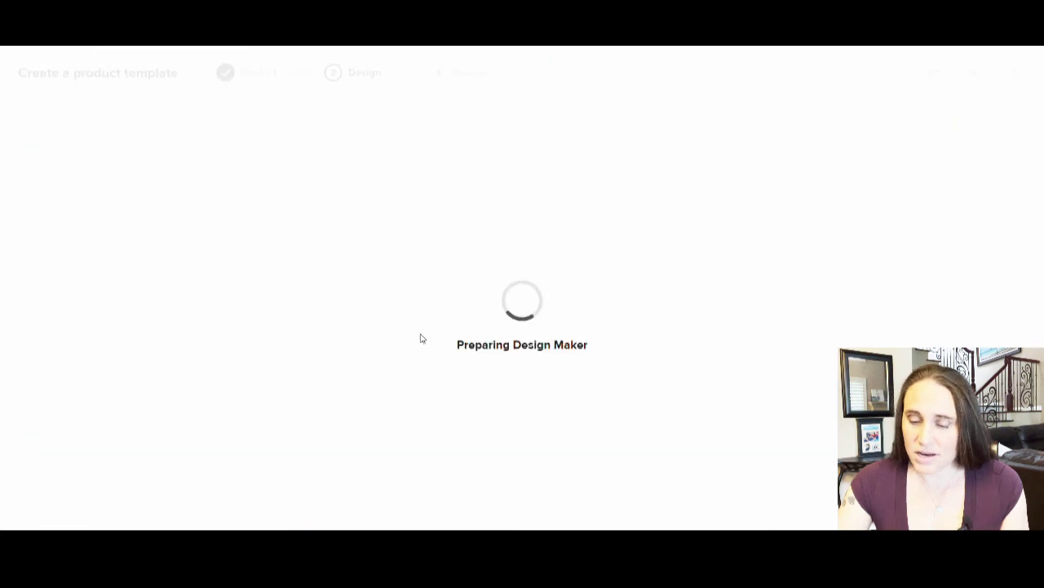
Set the tumbler color to white and upload beach-tumbler.png to the store's file library
scroll(457, 294, down, 1)
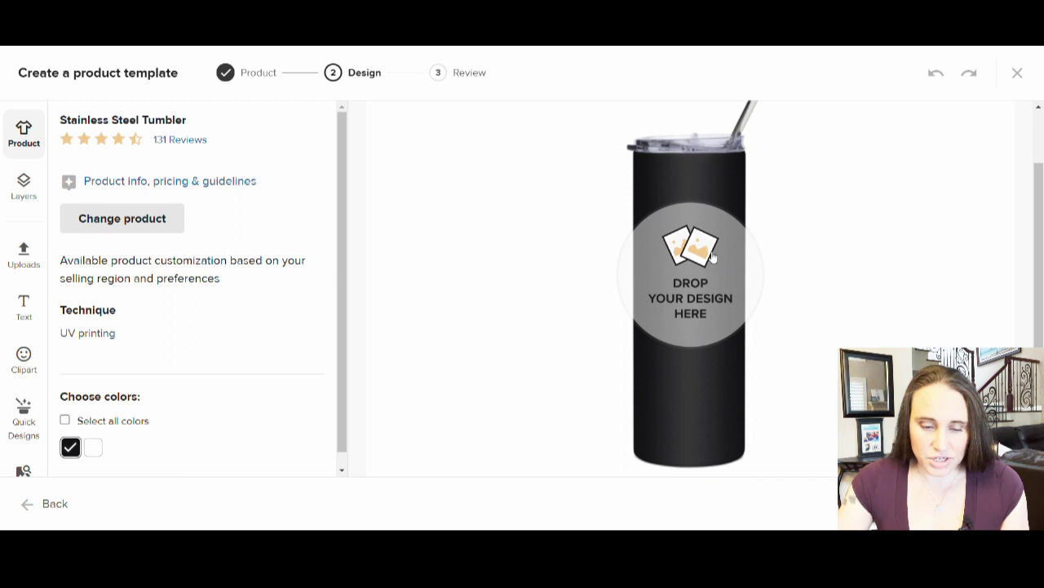
click(93, 446)
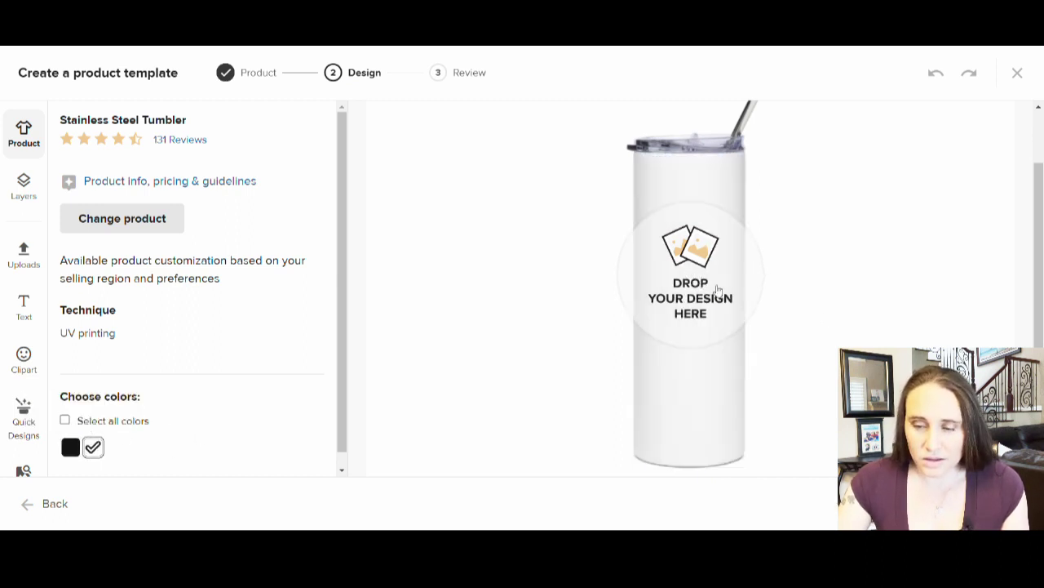
click(664, 220)
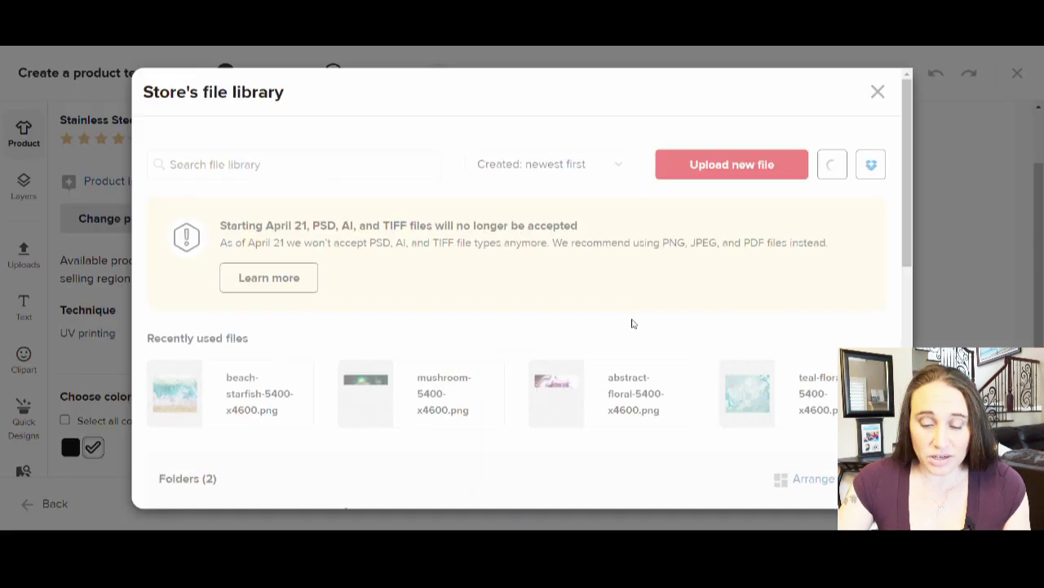
scroll(629, 322, down, 1)
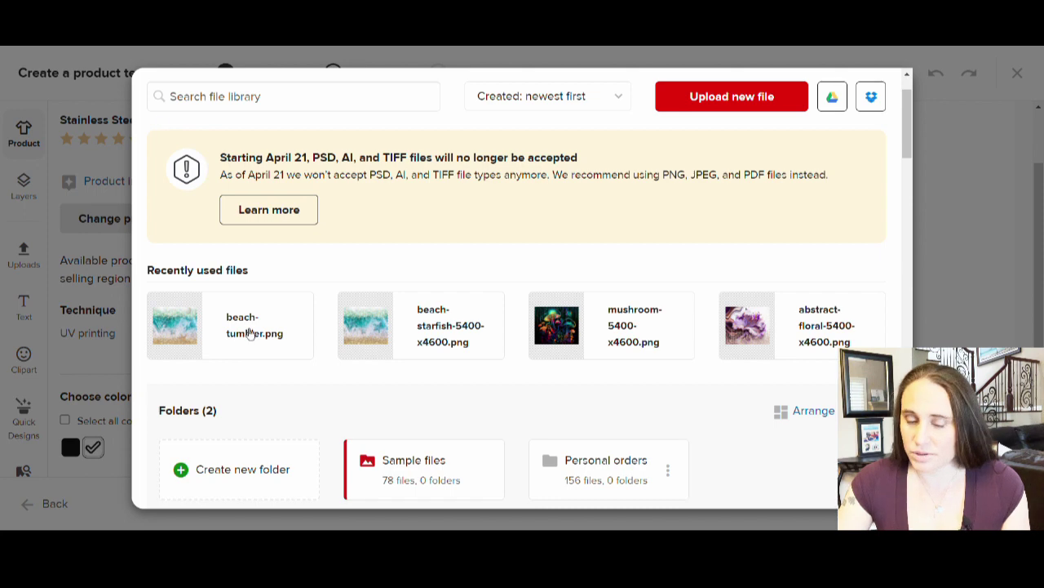
Place beach-tumbler.png on the tumbler's print area and check how it fits the template
click(212, 325)
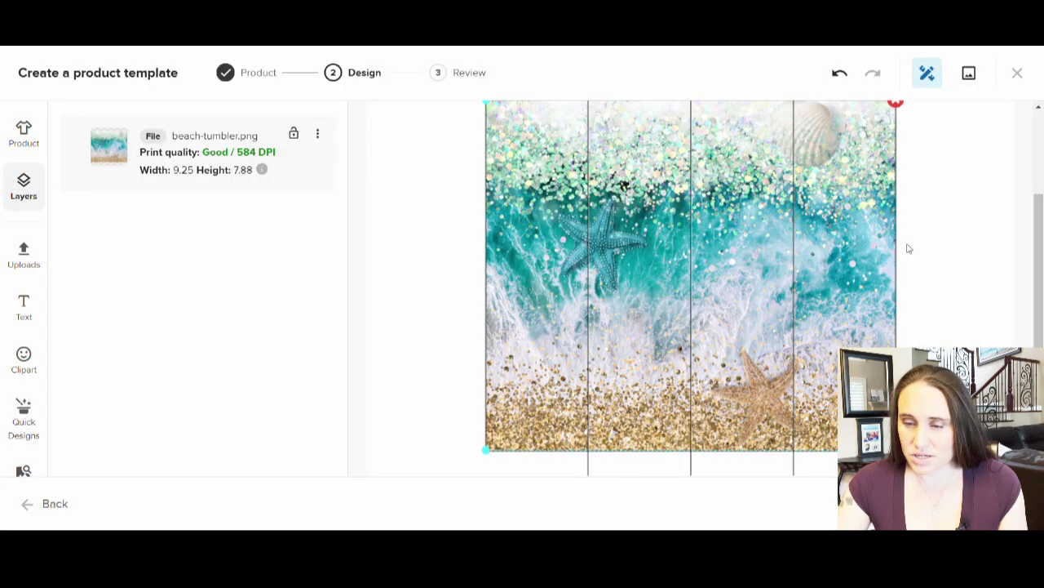
scroll(553, 400, up, 1)
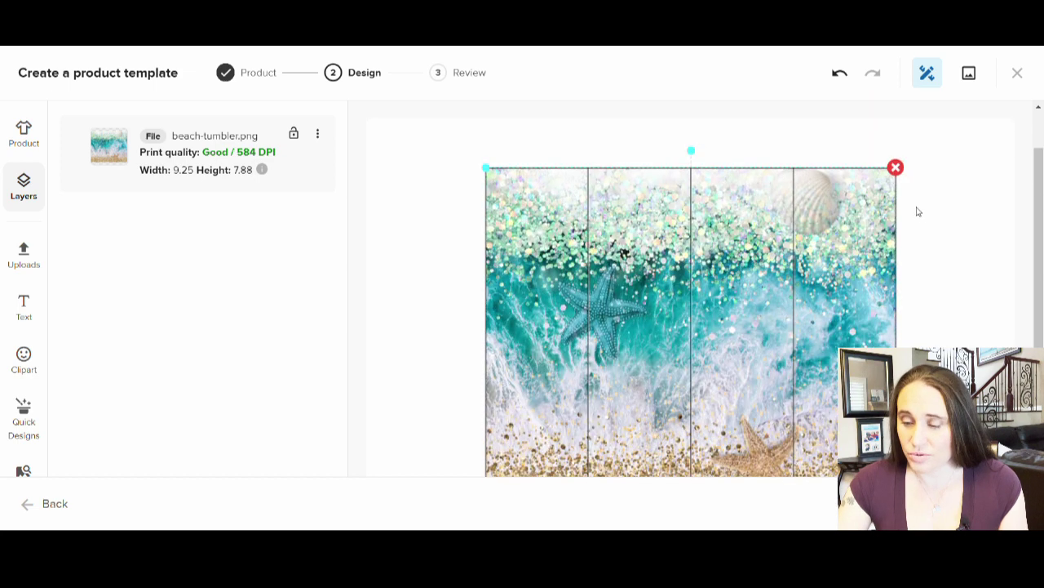
scroll(749, 353, down, 1)
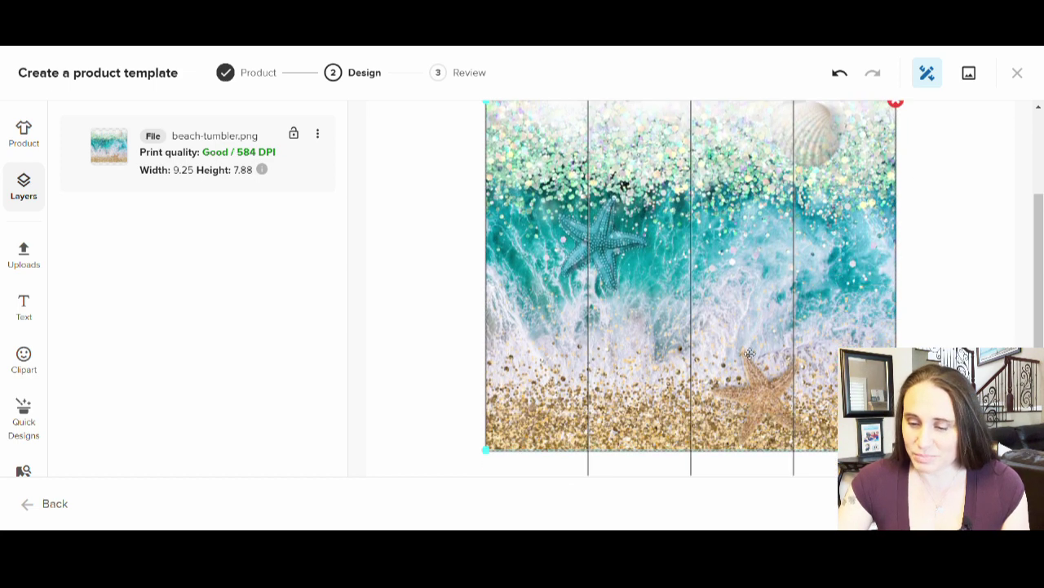
scroll(481, 470, down, 1)
scroll(481, 469, up, 2)
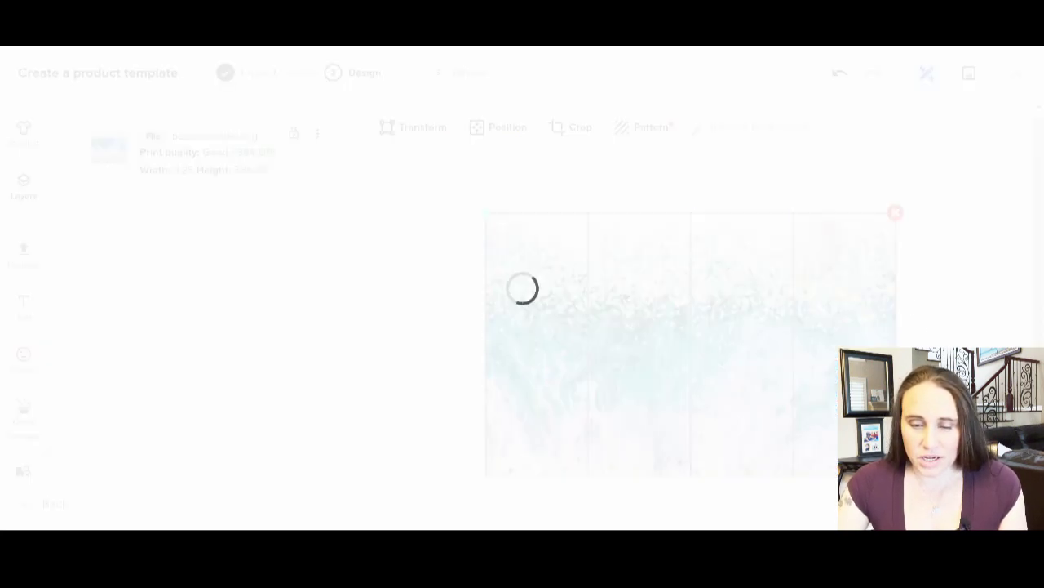
Title the product template "Beach and starfish Stainless steel tumbler" and save it
click(369, 157)
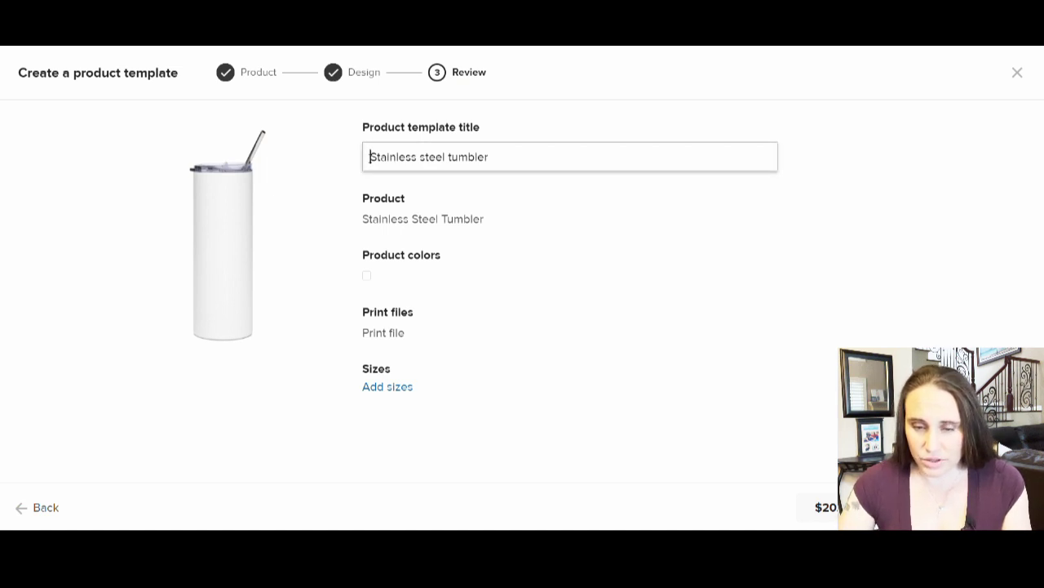
text(Beach )
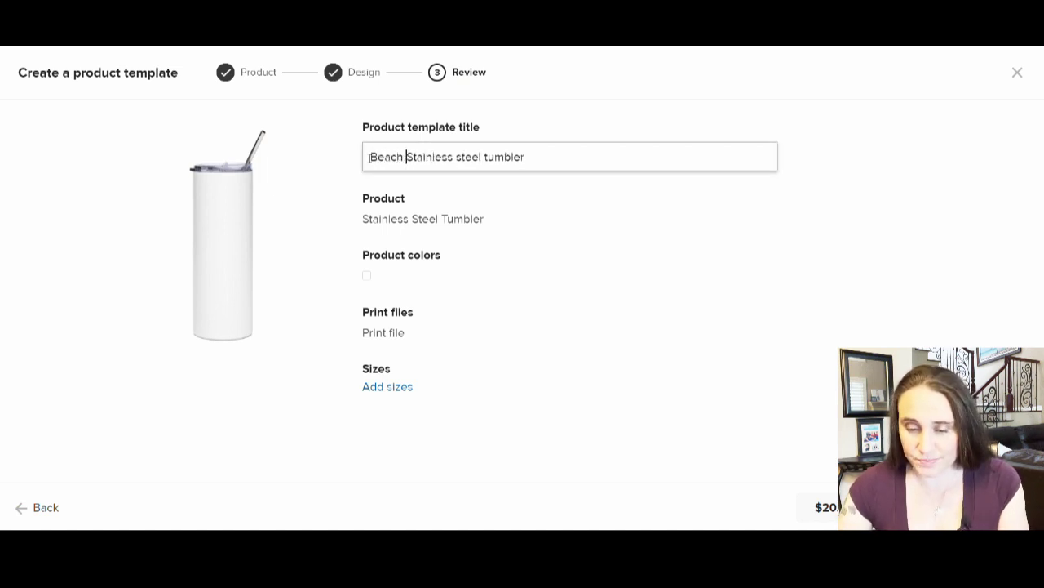
text(and star)
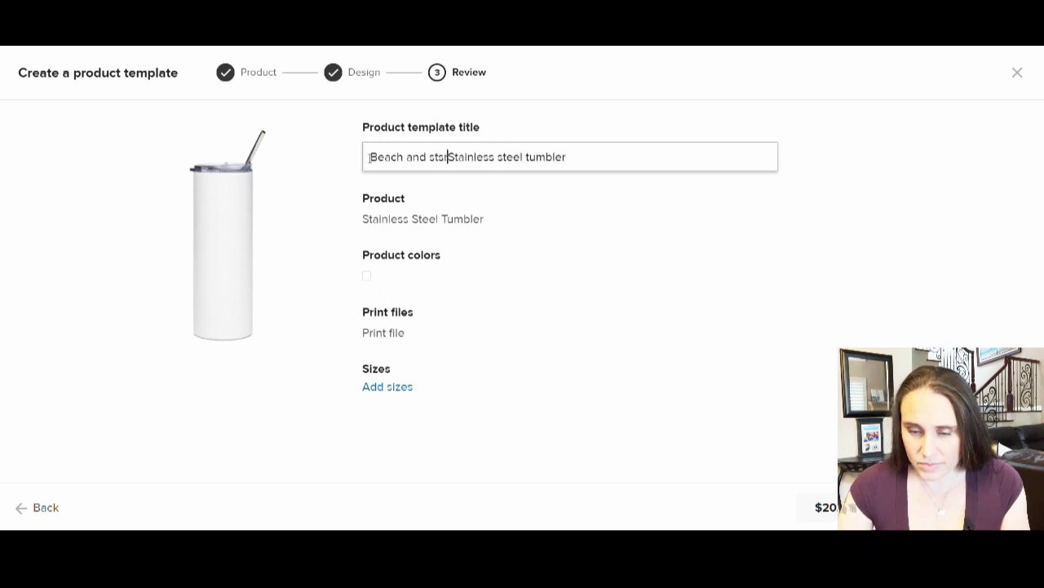
text(fish)
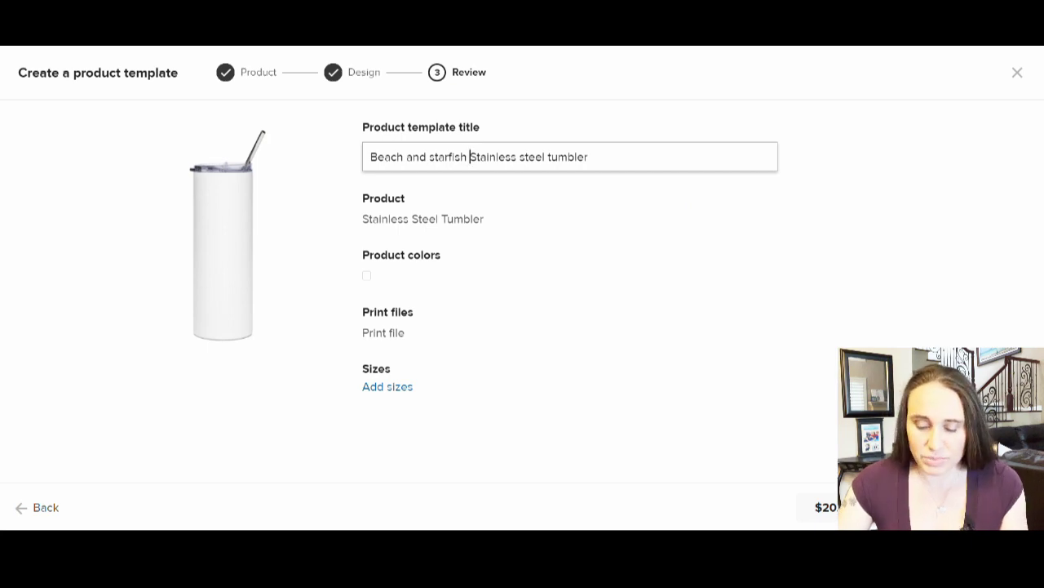
key(Return)
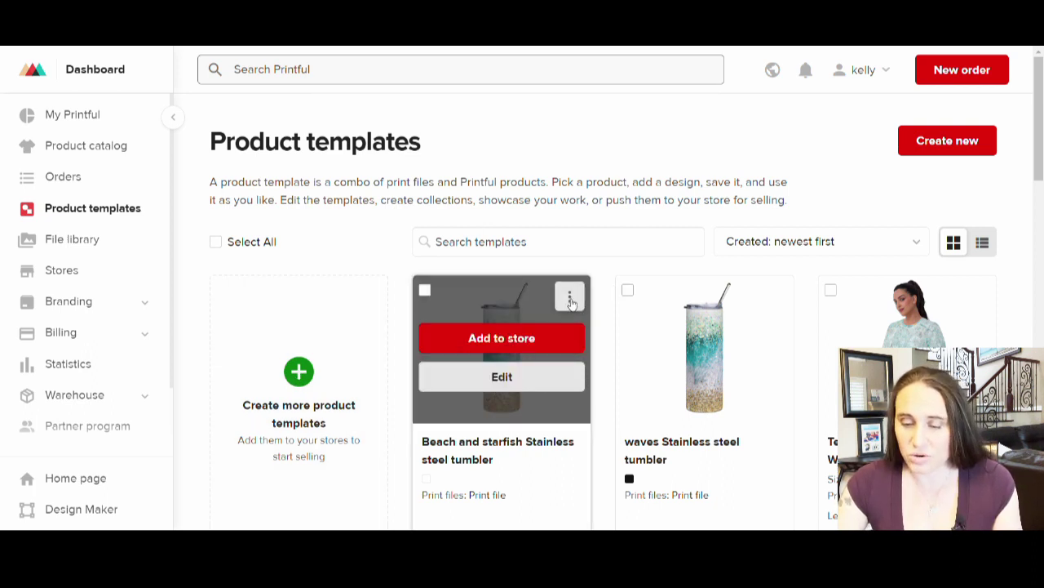
Start a mockup download for the Beach and starfish tumbler template using the basic mockup style
click(571, 301)
scroll(572, 303, down, 1)
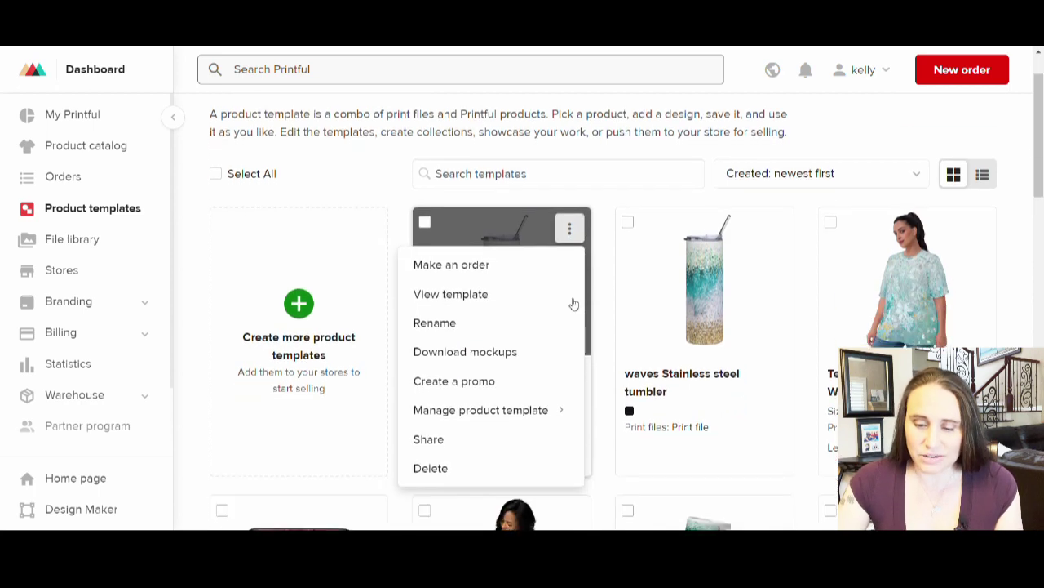
click(486, 354)
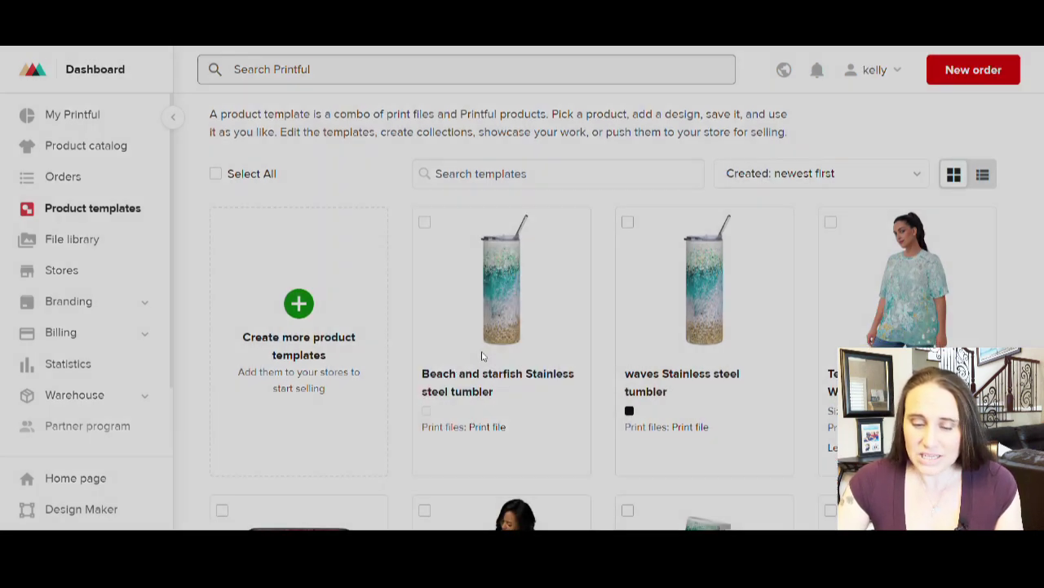
click(356, 387)
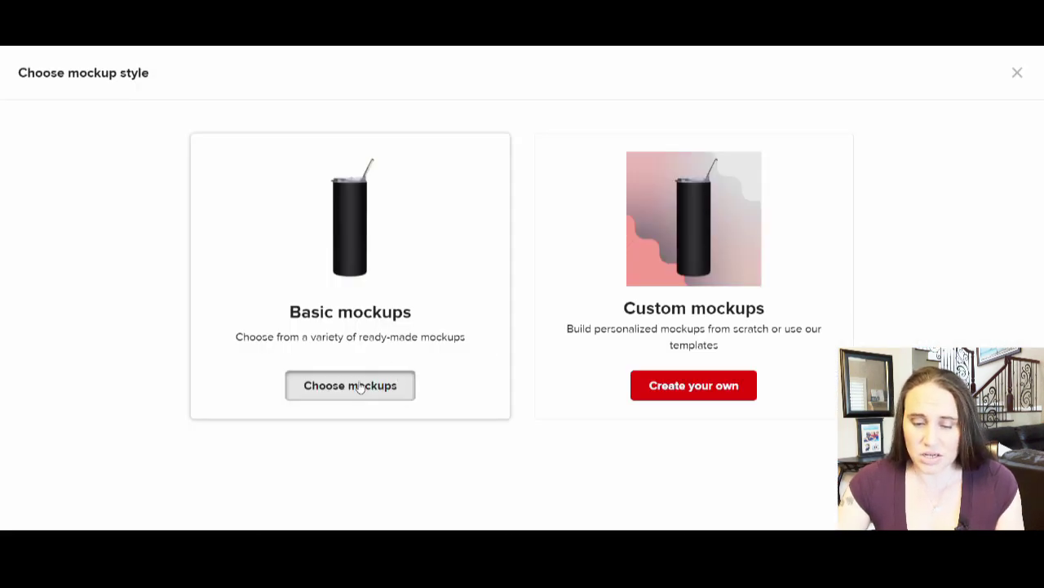
Exclude the back view, keep the white front flat mockup in PNG format, and generate and download it
scroll(148, 165, down, 1)
scroll(299, 269, down, 3)
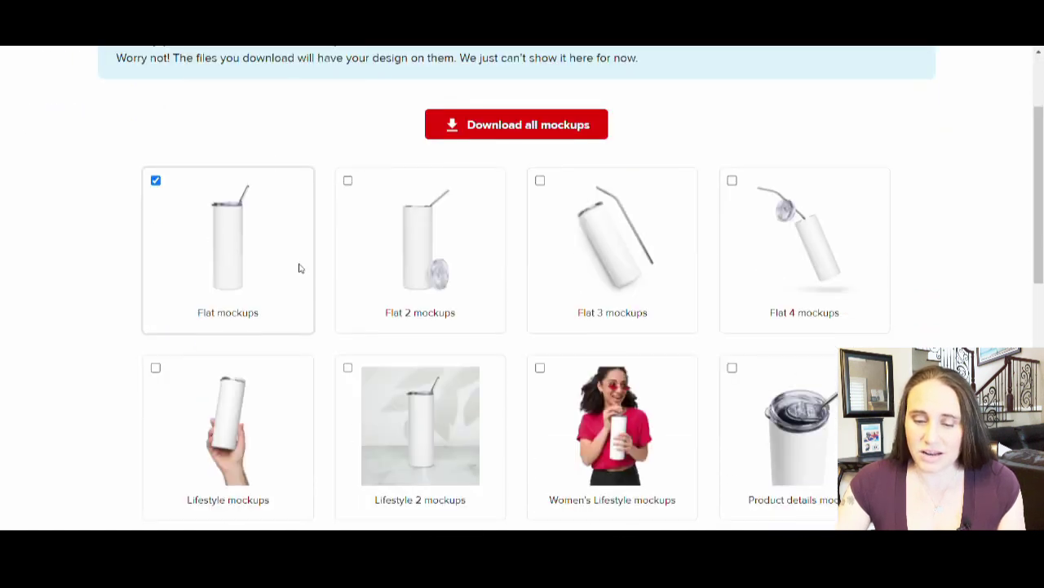
scroll(621, 229, down, 2)
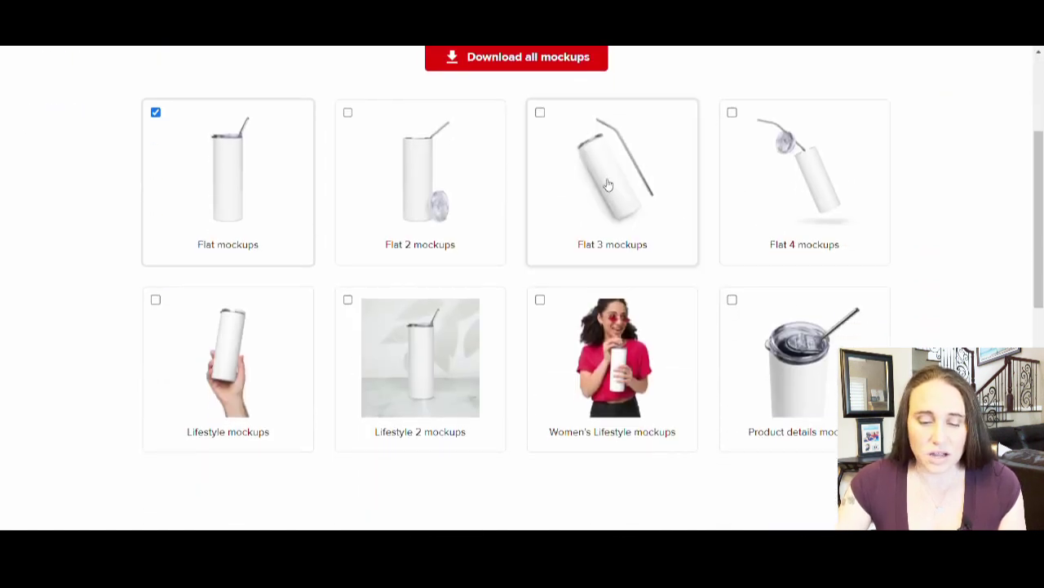
scroll(424, 138, down, 8)
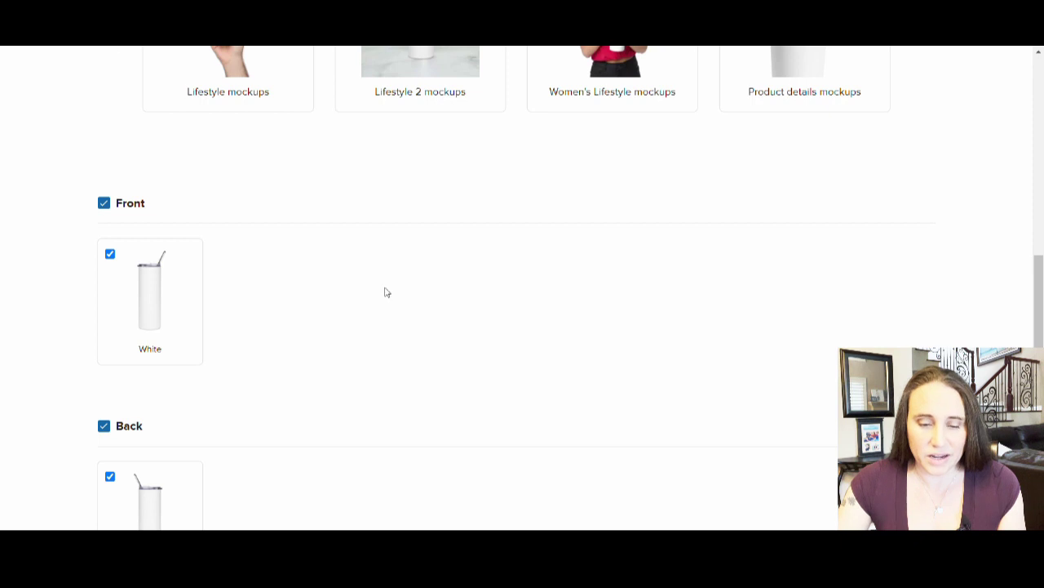
scroll(396, 269, down, 3)
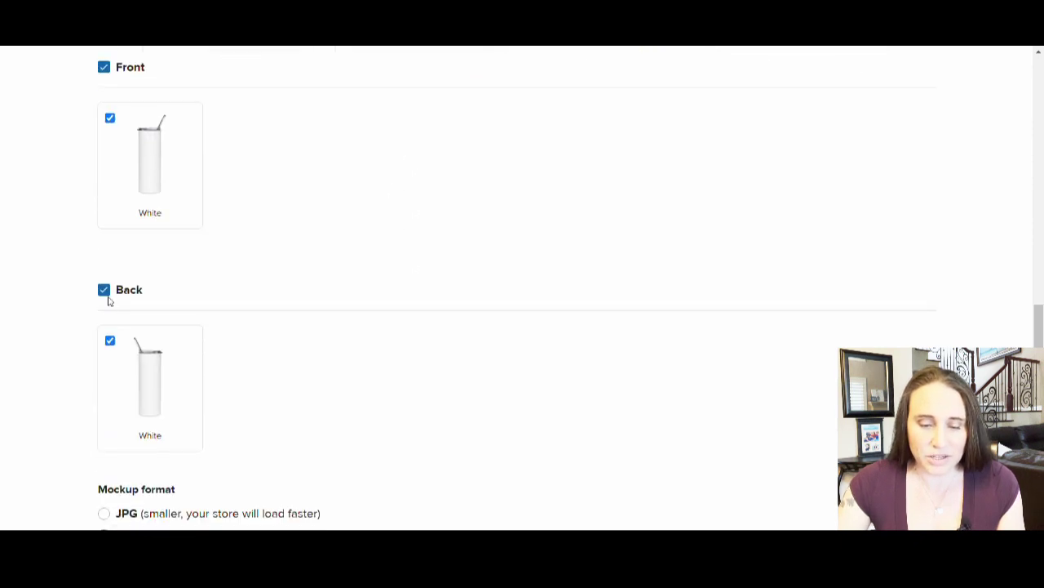
click(104, 291)
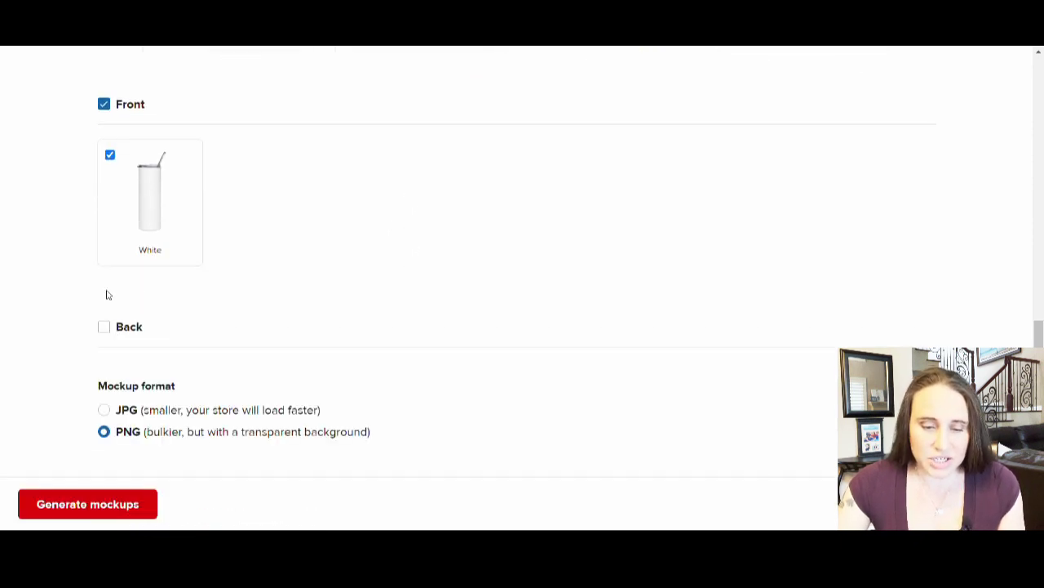
scroll(331, 312, up, 5)
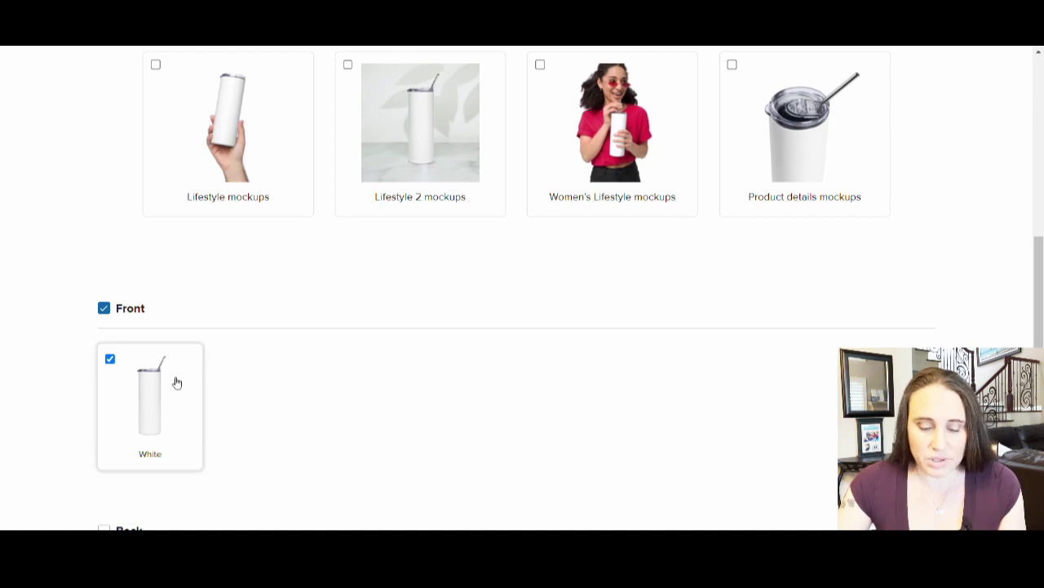
scroll(143, 355, down, 5)
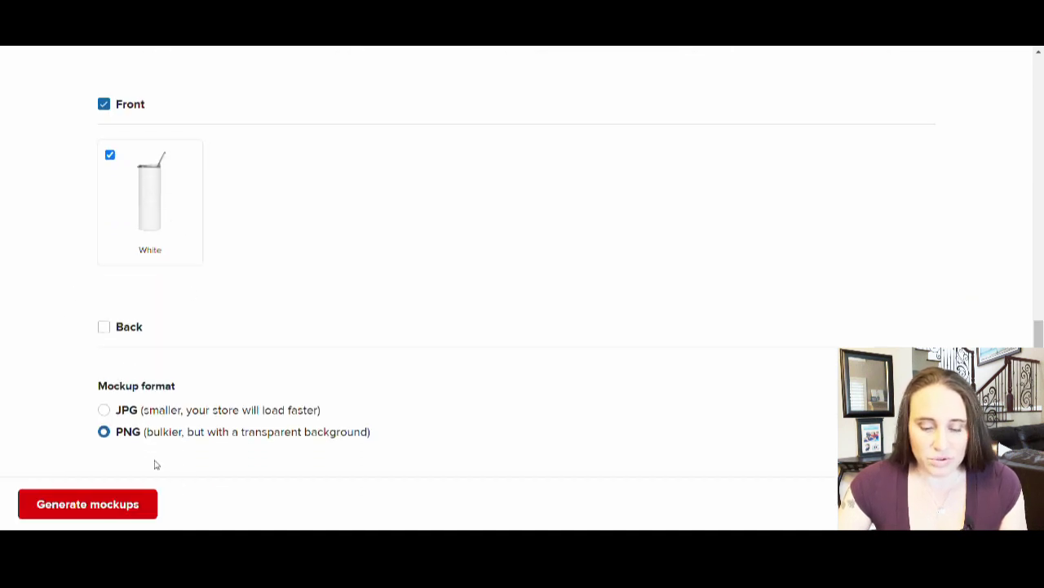
click(75, 506)
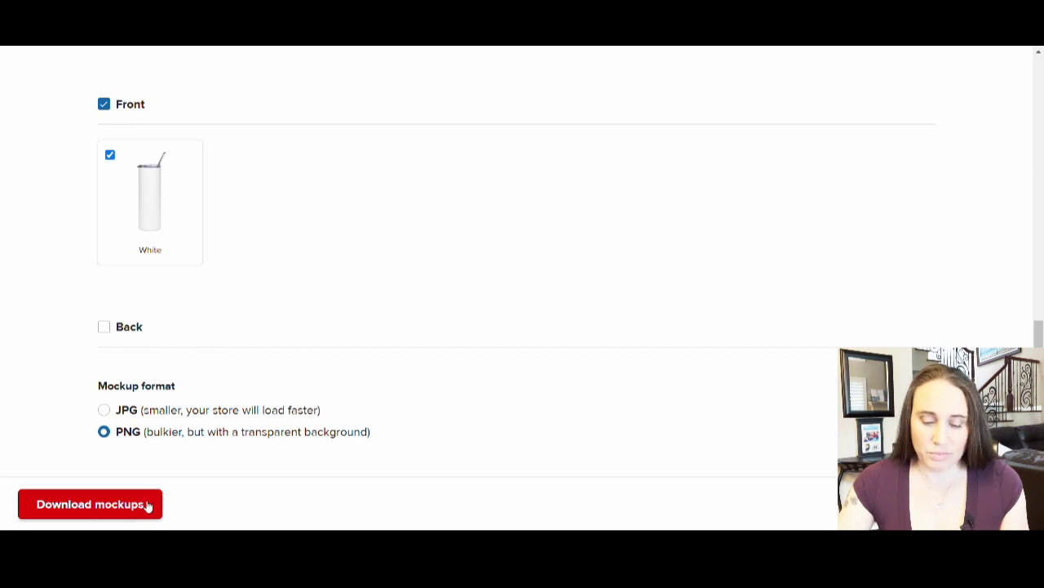
click(82, 506)
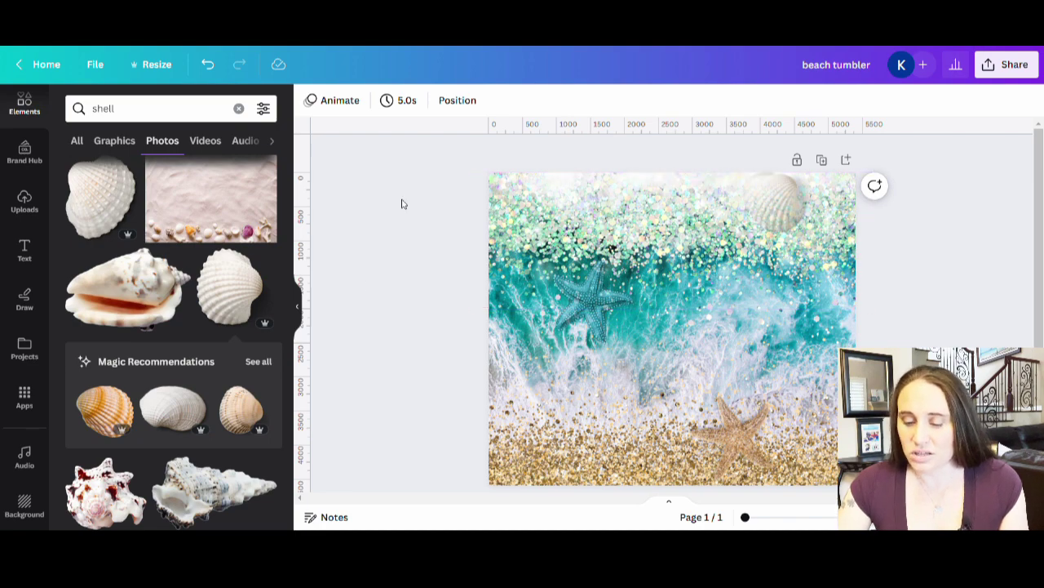
Switch to Canva, add a second page to the beach tumbler design and insert the uploaded tumbler mockup
scroll(669, 270, down, 1)
click(732, 456)
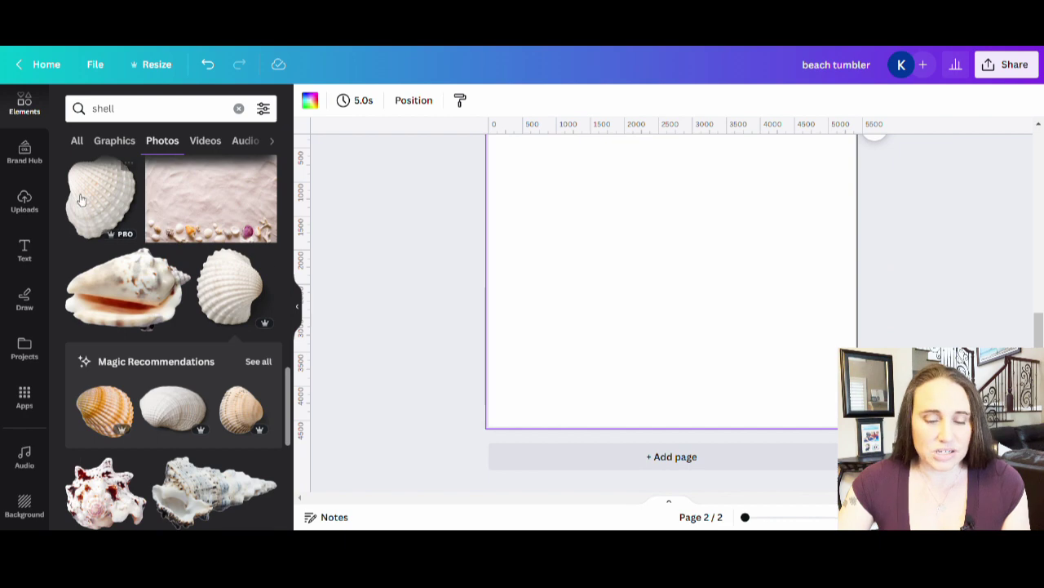
click(25, 202)
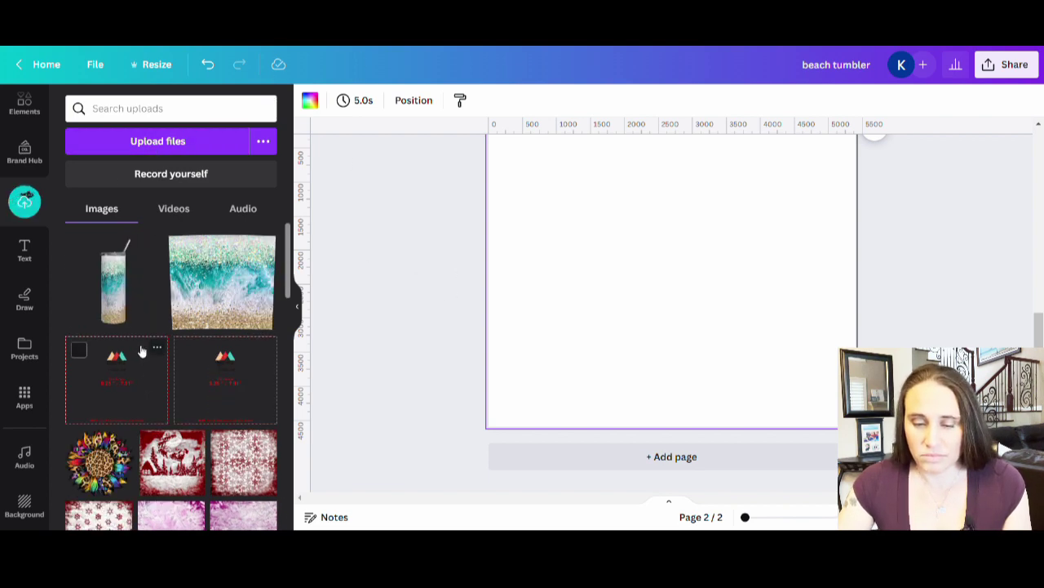
click(128, 303)
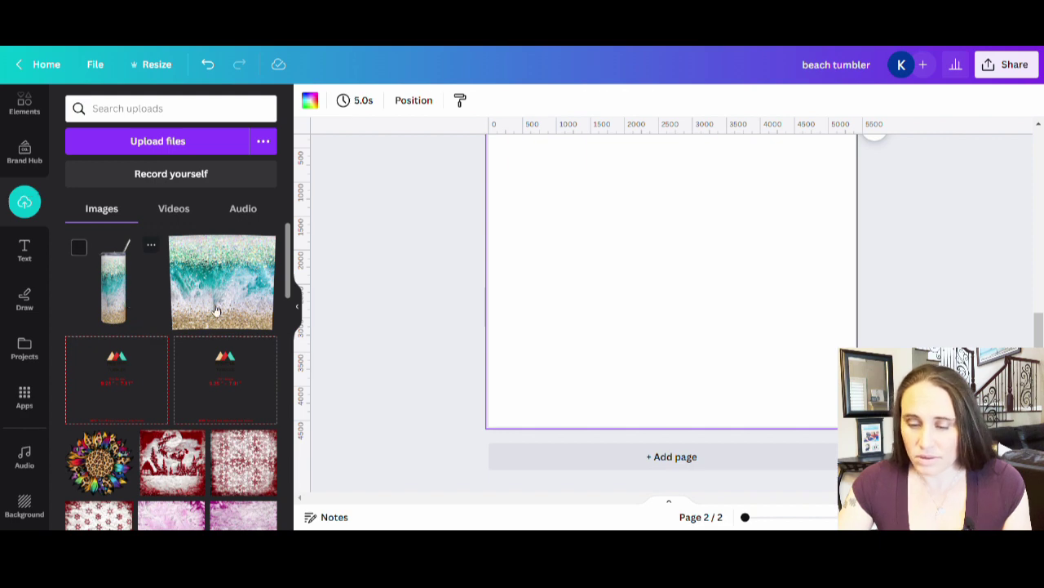
Enlarge the tumbler mockup to nearly fill page 2 and center it on the page
click(298, 308)
drag(618, 305, 581, 287)
drag(639, 380, 694, 434)
scroll(550, 343, up, 3)
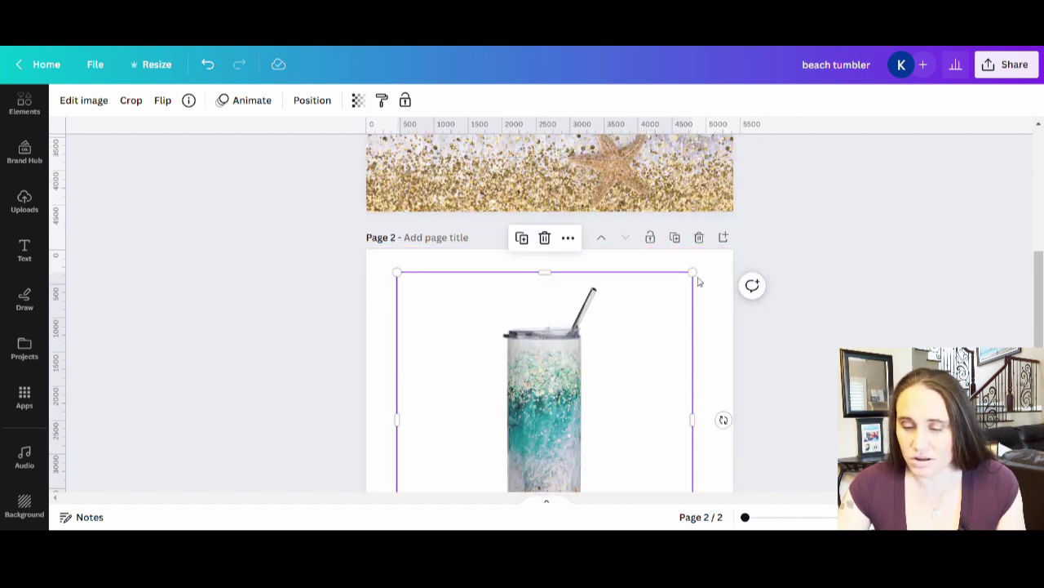
drag(697, 278, 737, 265)
scroll(653, 343, down, 2)
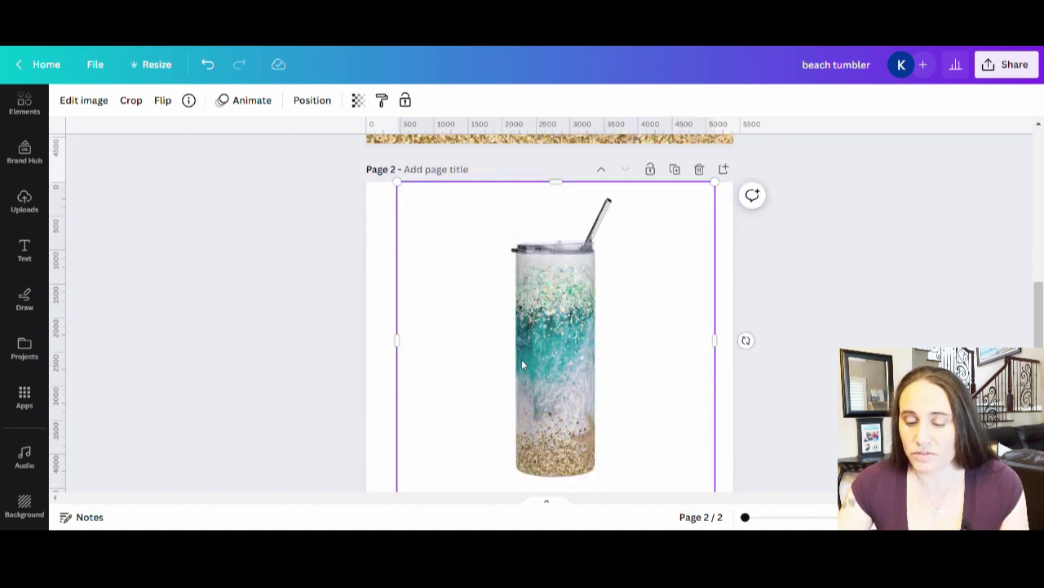
drag(746, 337, 732, 338)
scroll(797, 356, down, 2)
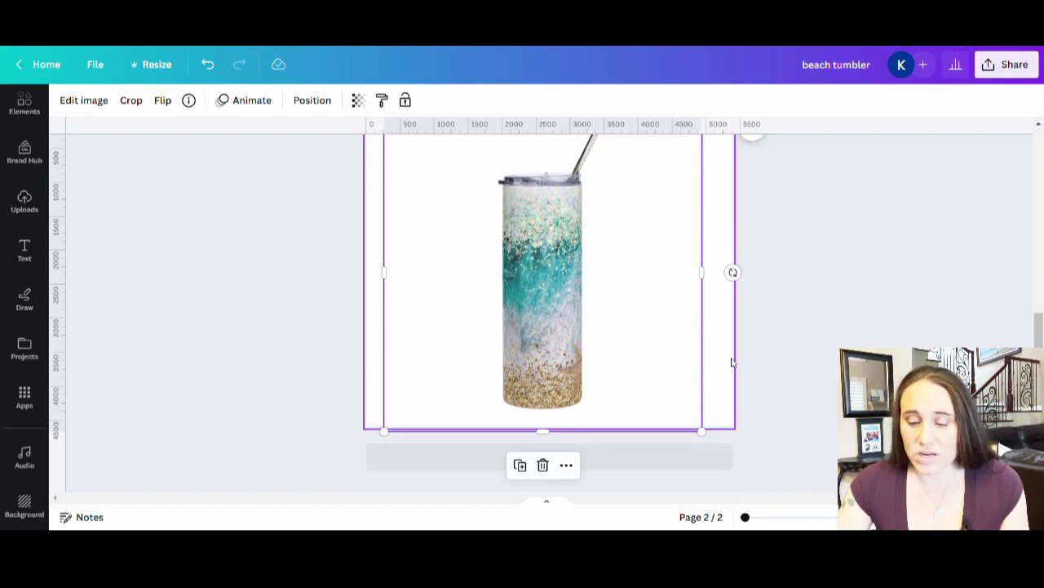
click(783, 326)
scroll(732, 387, up, 3)
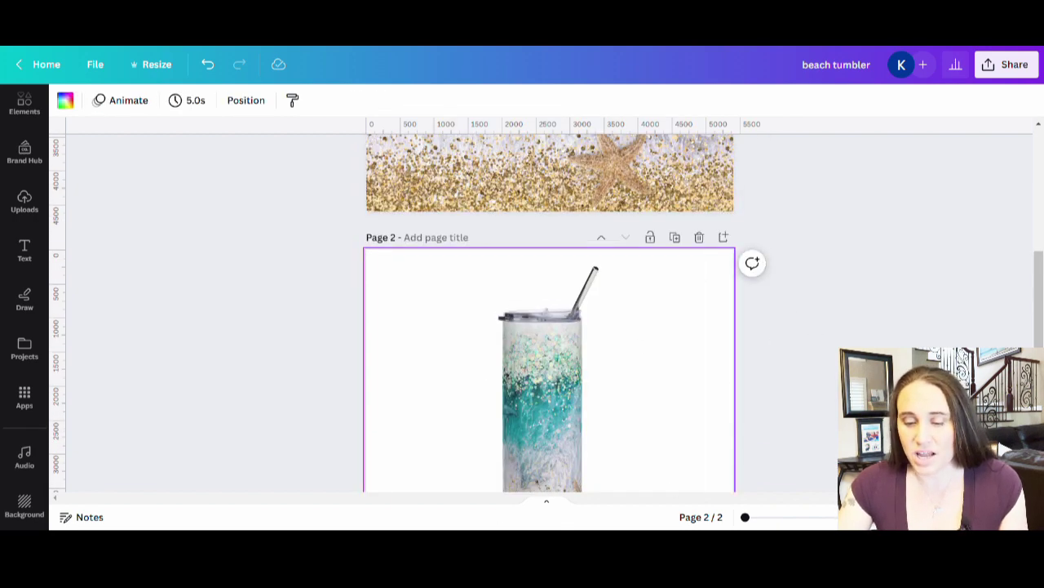
scroll(387, 326, down, 2)
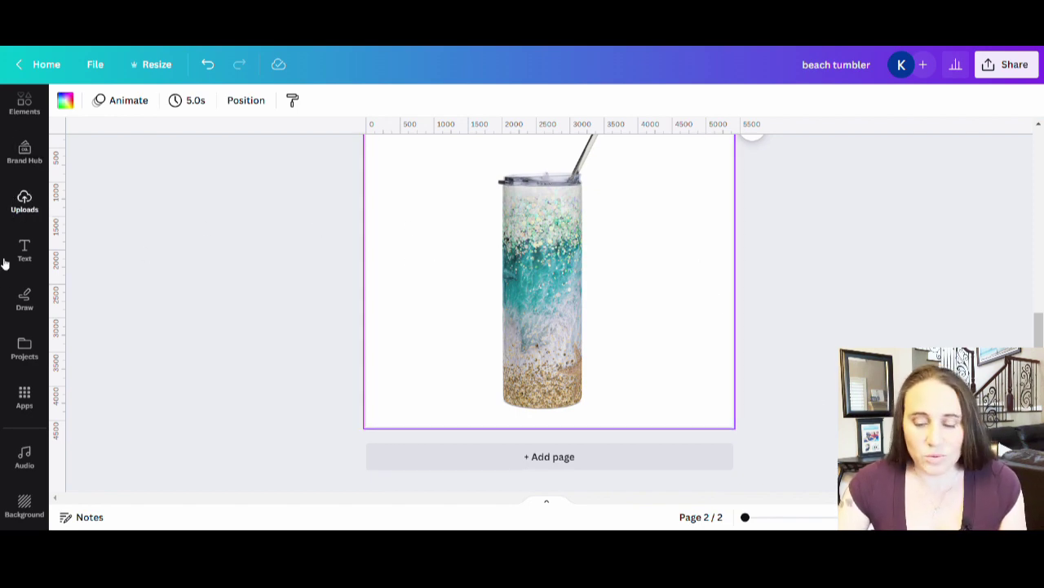
Search the photo elements for "wooden background" and browse the wood and tabletop images
click(24, 200)
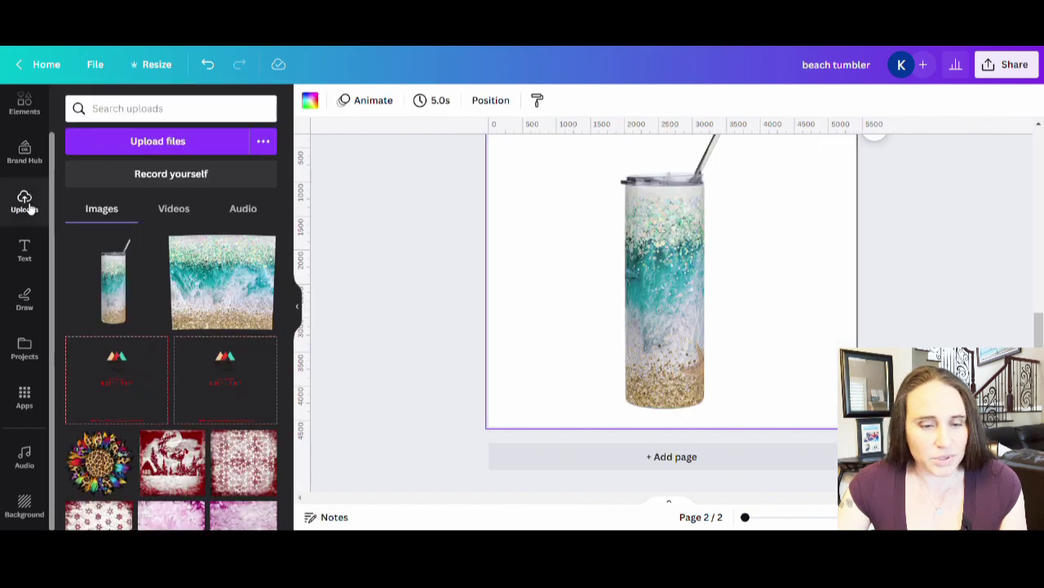
scroll(31, 167, up, 2)
click(24, 163)
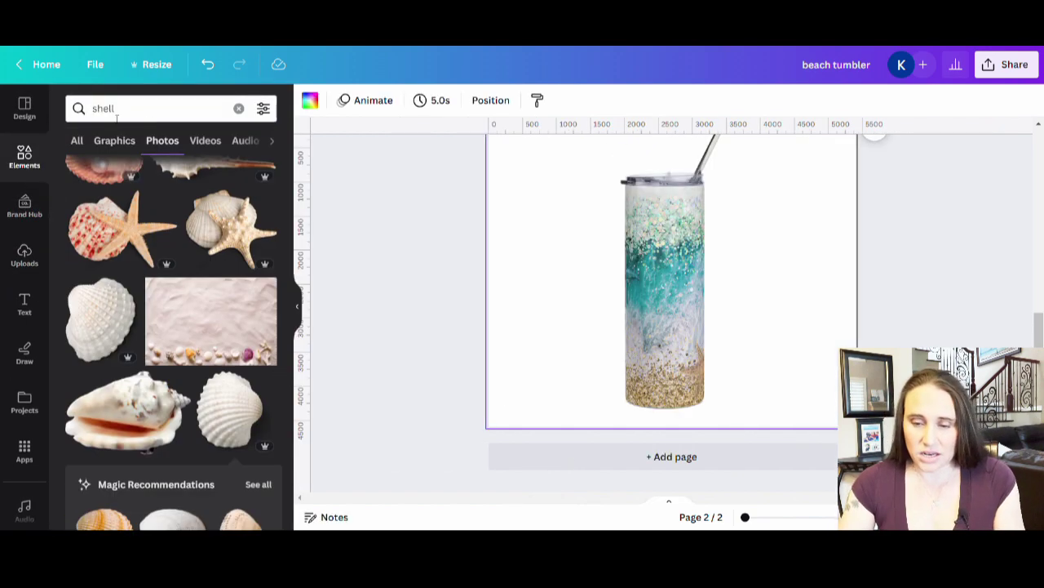
click(68, 114)
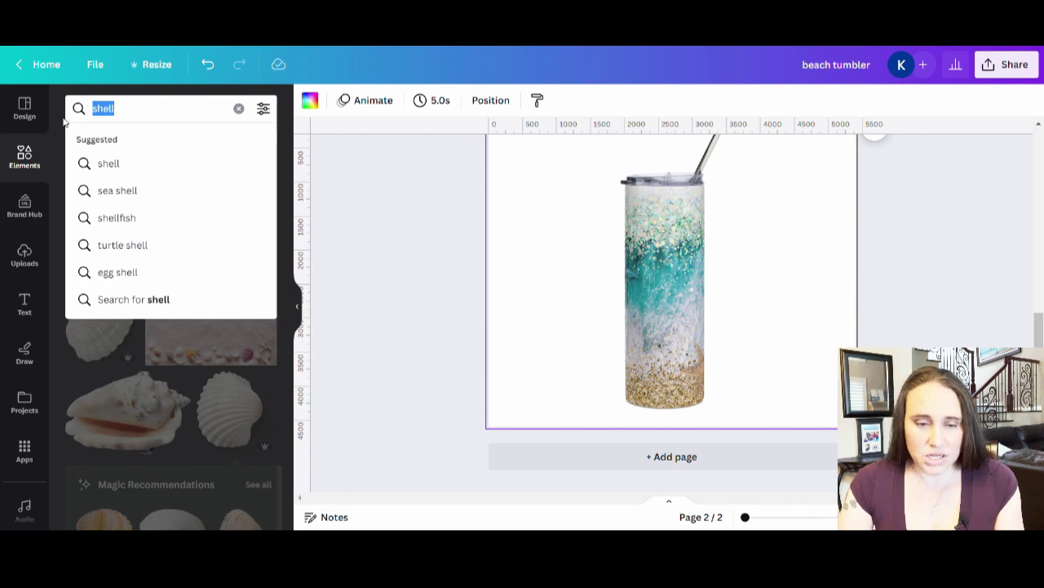
text(wooden)
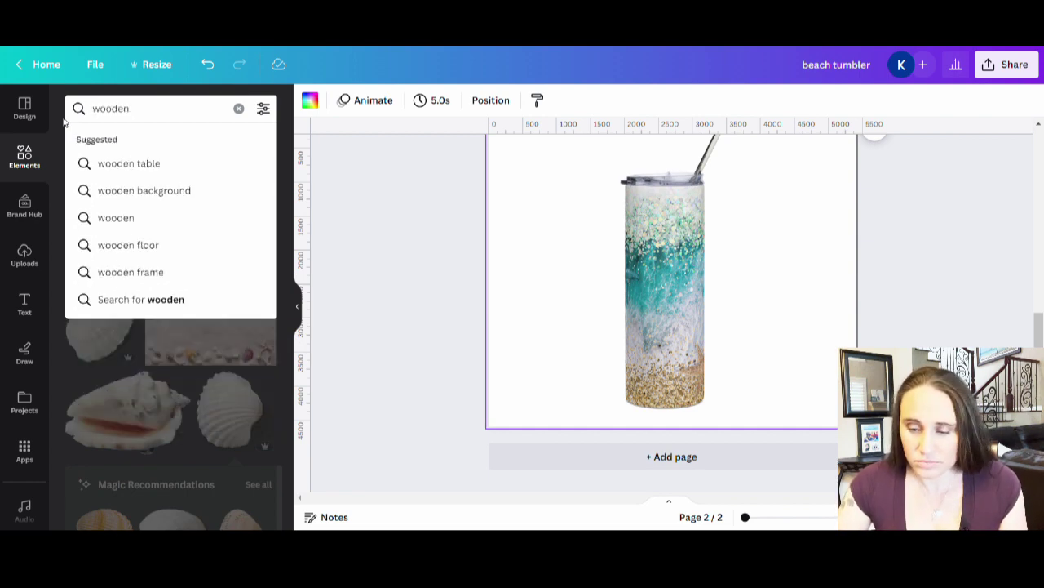
click(106, 193)
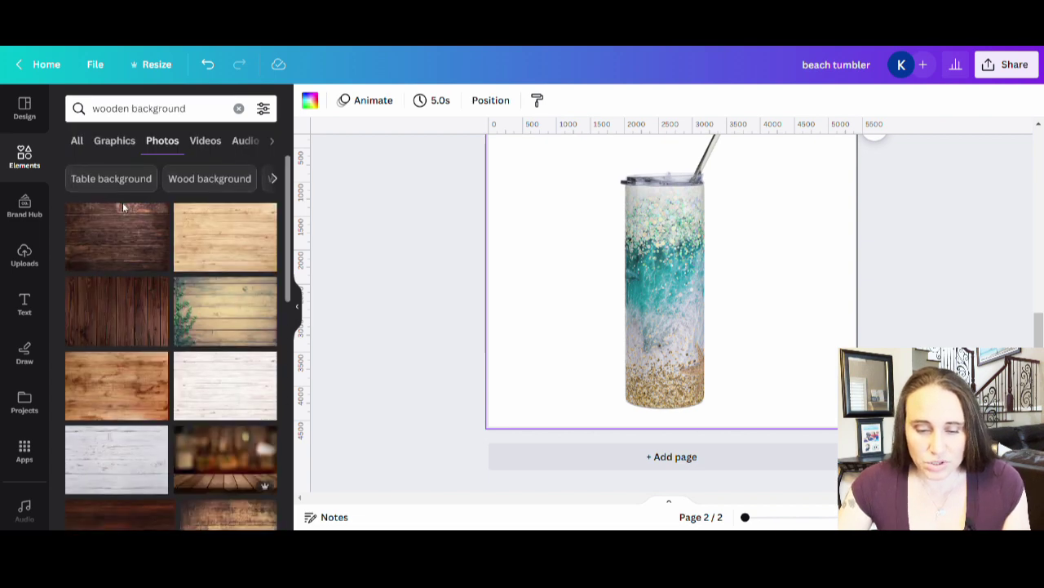
scroll(123, 202, down, 3)
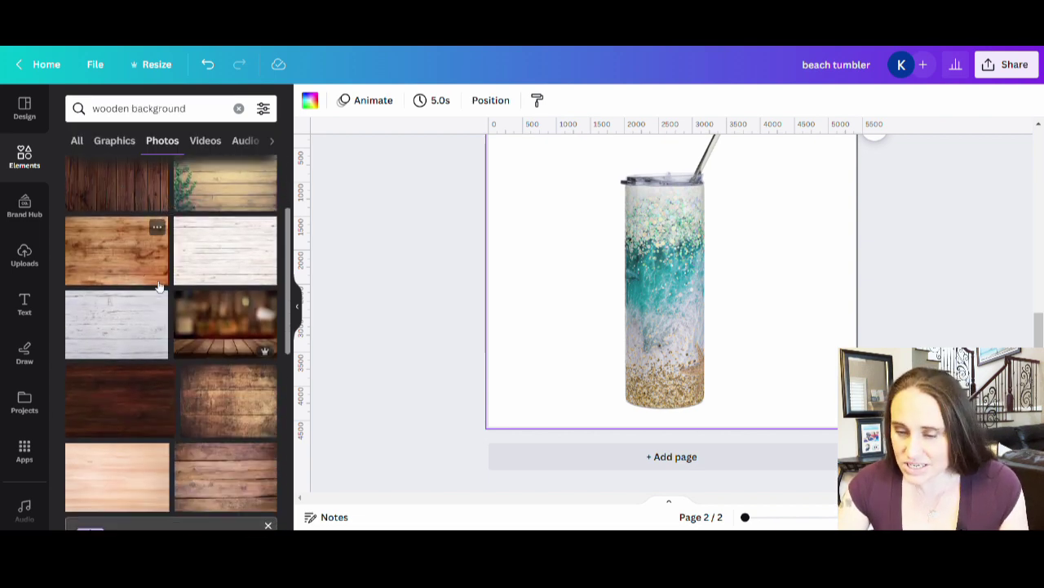
Try the dark blurred bar photo with the brown wooden tabletop on page 2 and delete it
click(232, 324)
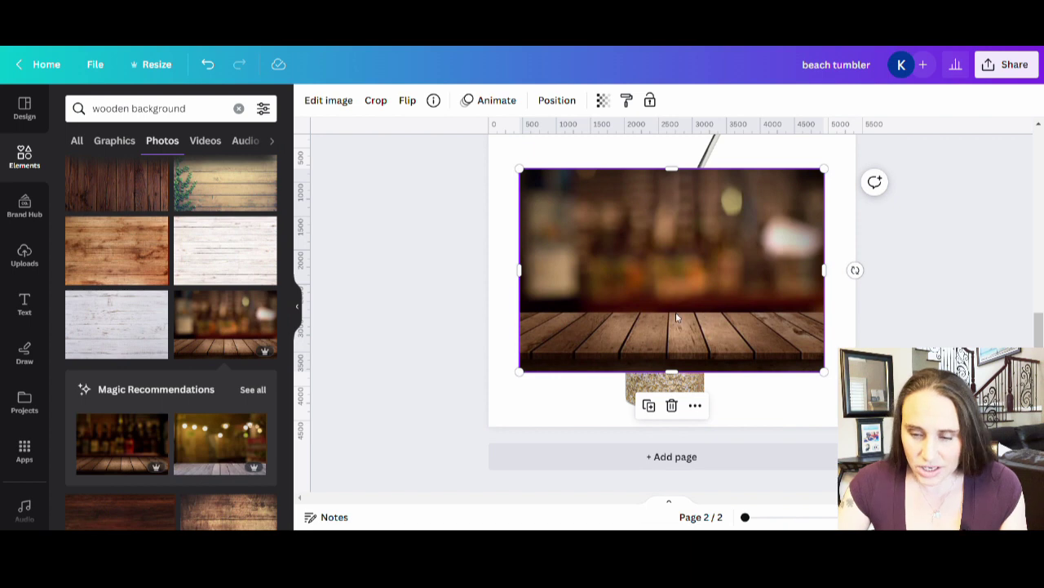
scroll(676, 317, up, 2)
key(Delete)
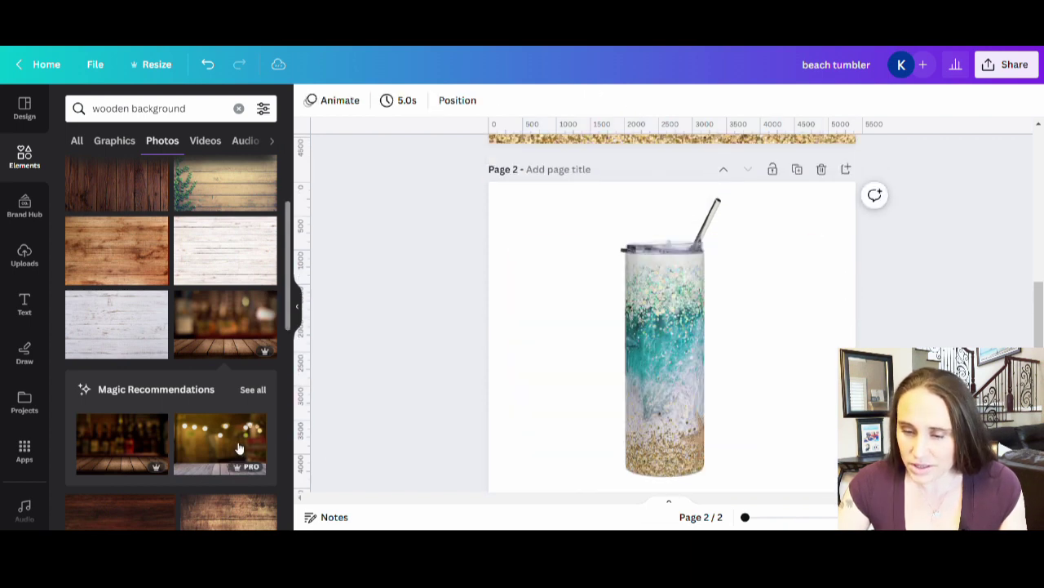
Insert the recommended string-lights photo with the gray wooden tabletop, send it behind the tumbler and enlarge it to cover page 2
click(239, 447)
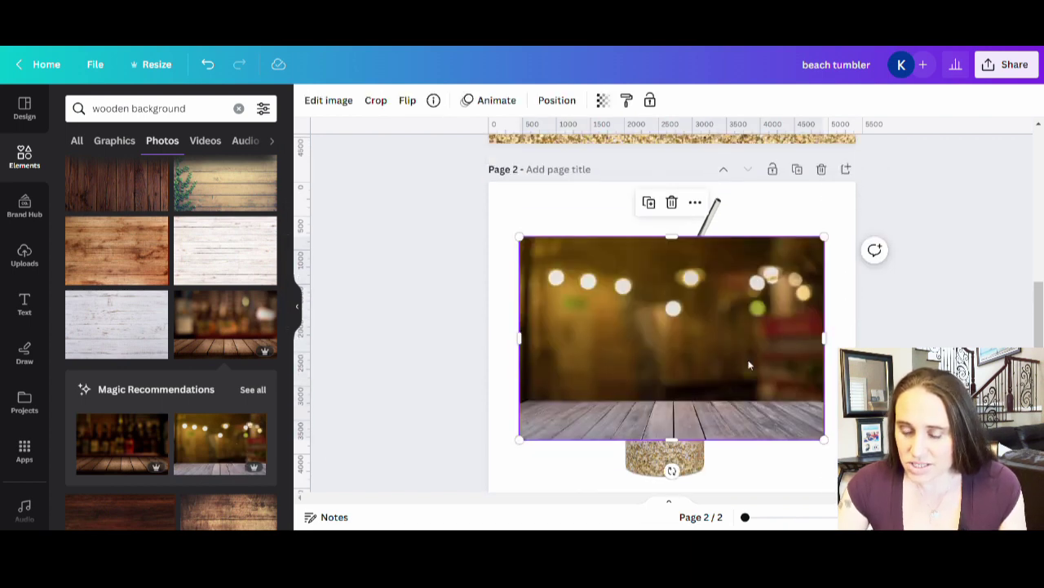
drag(749, 365, 723, 312)
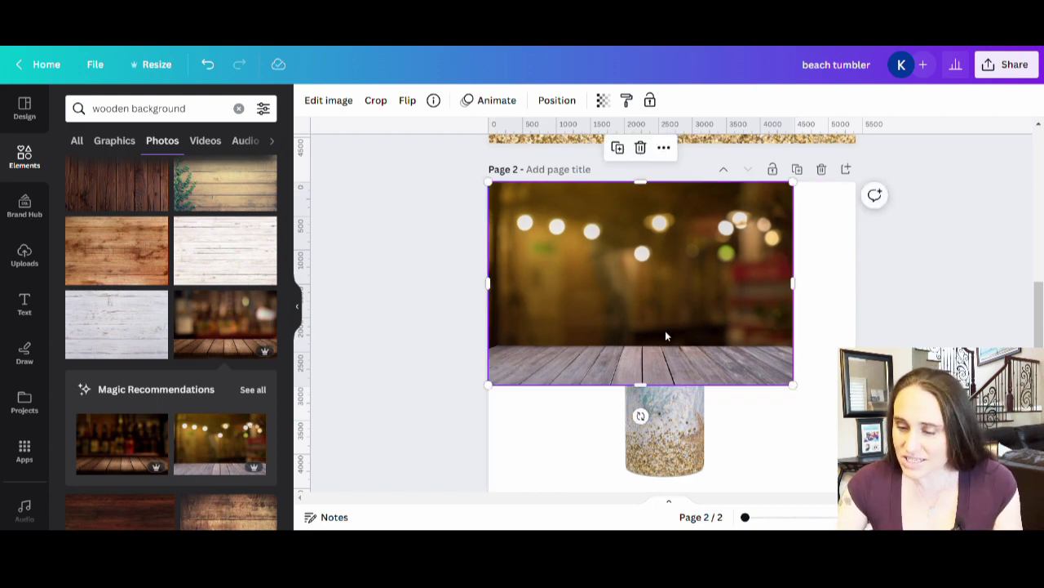
key(ctrl+[)
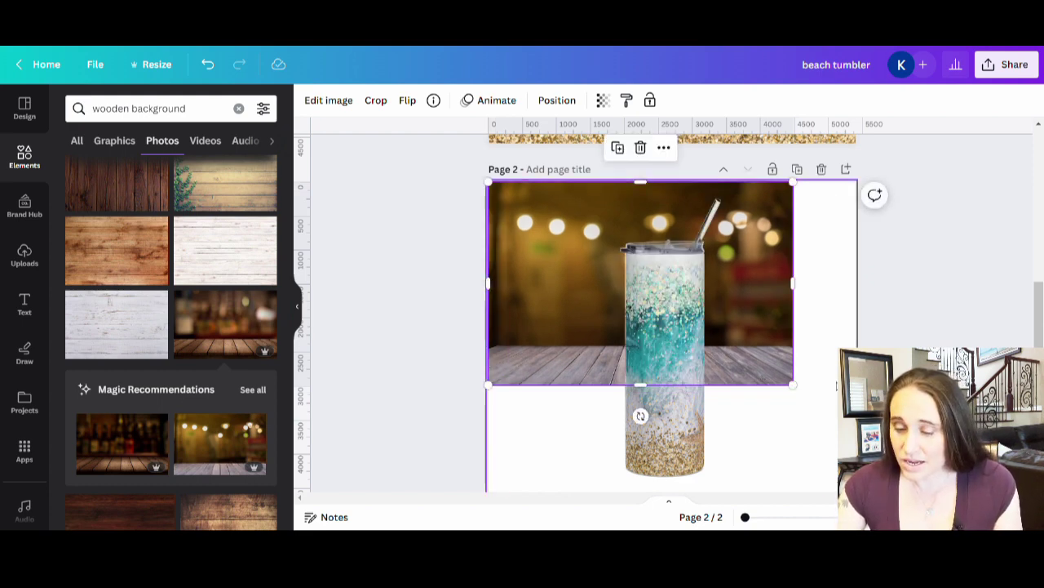
drag(792, 384, 956, 490)
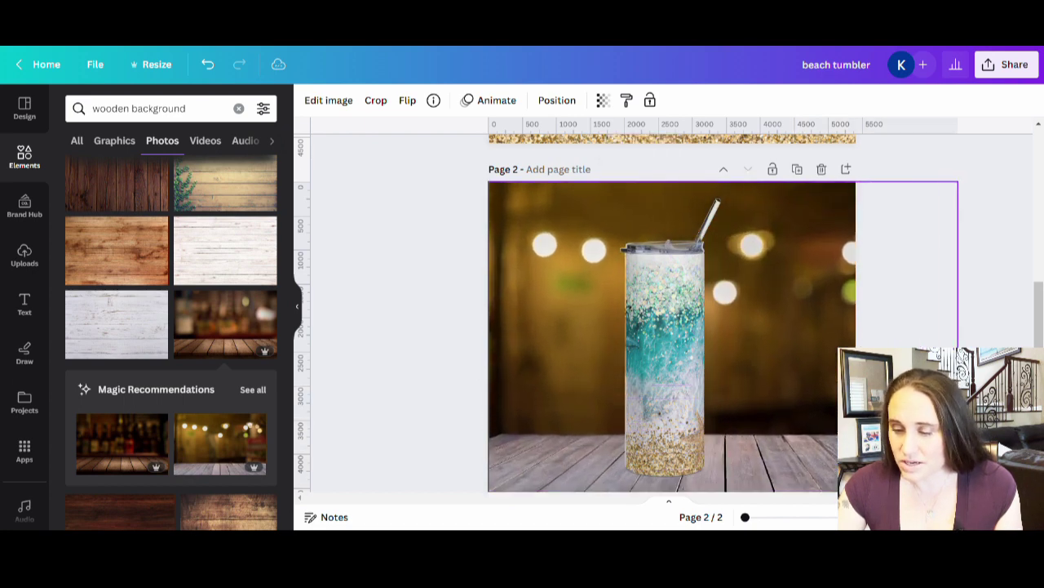
scroll(881, 404, down, 2)
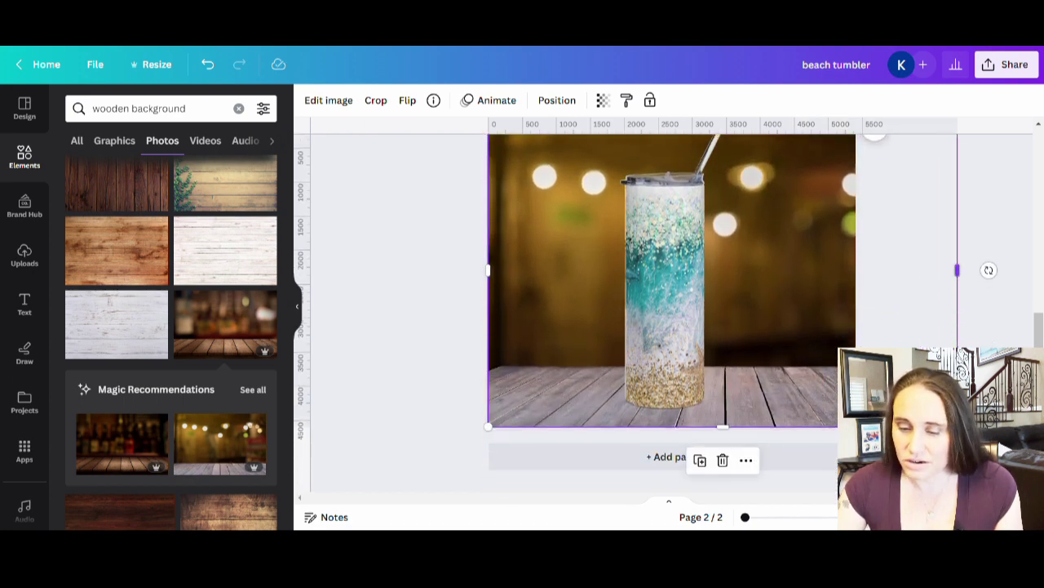
click(408, 330)
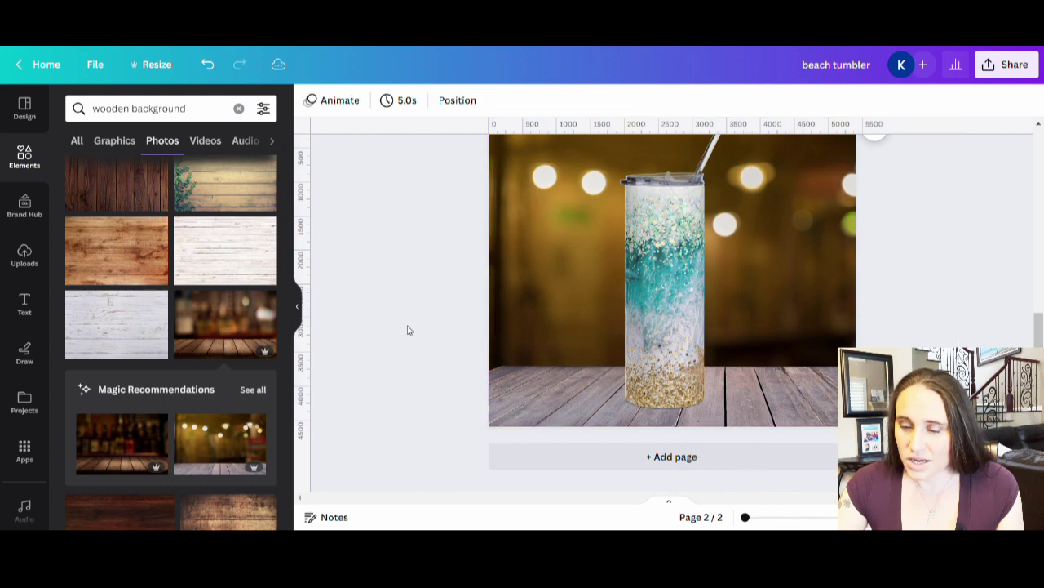
scroll(587, 367, up, 2)
scroll(694, 391, down, 2)
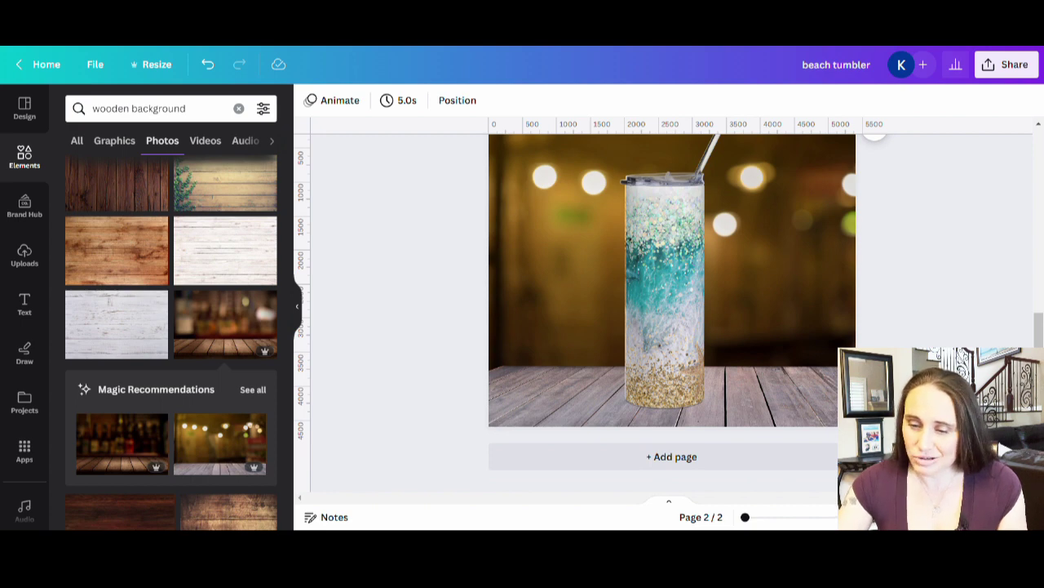
scroll(799, 318, up, 2)
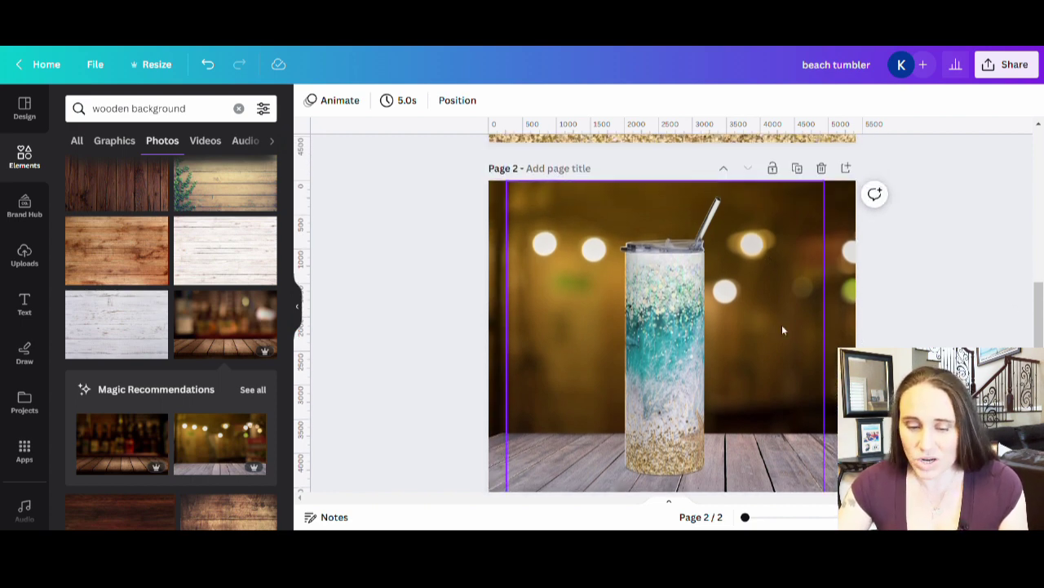
scroll(781, 324, down, 2)
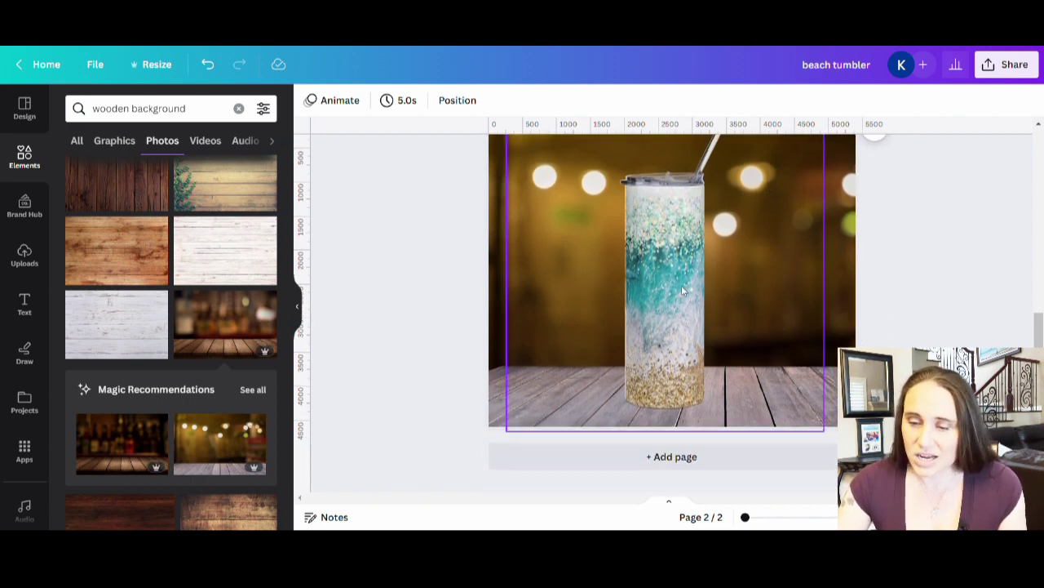
Add a Drop shadow effect to the tumbler image
click(679, 403)
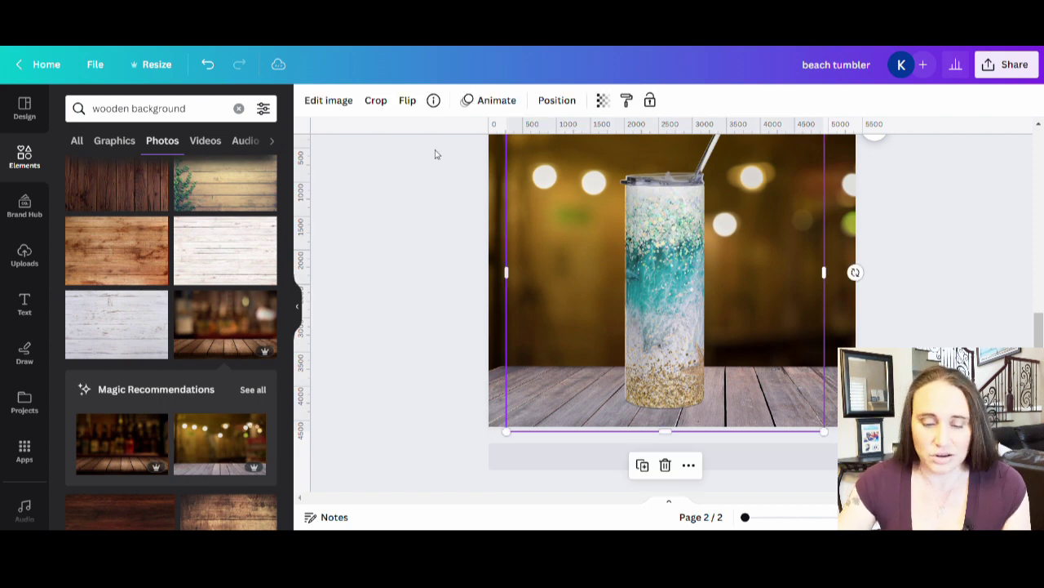
click(327, 101)
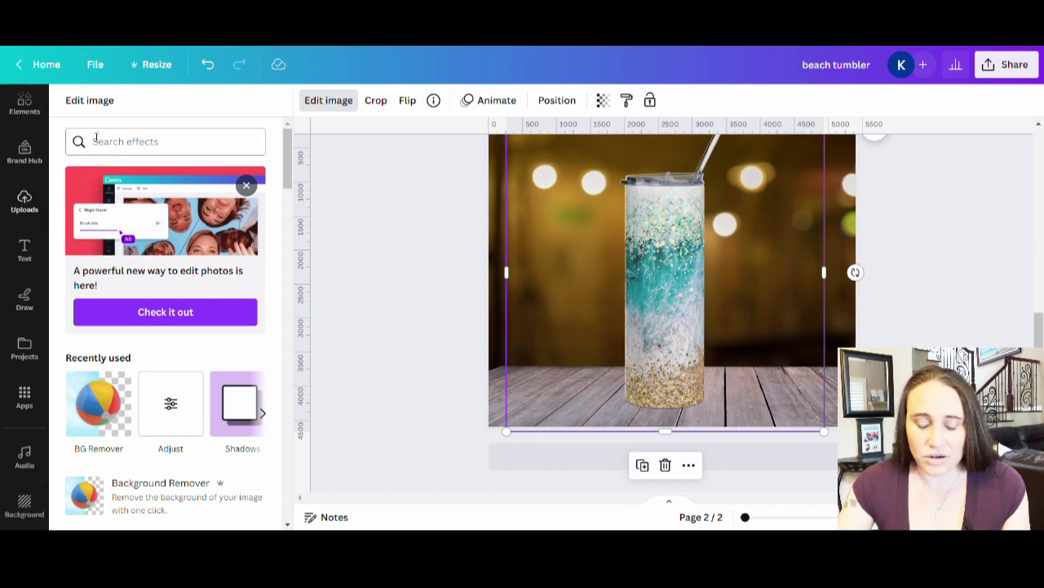
scroll(170, 385, down, 4)
scroll(196, 400, up, 4)
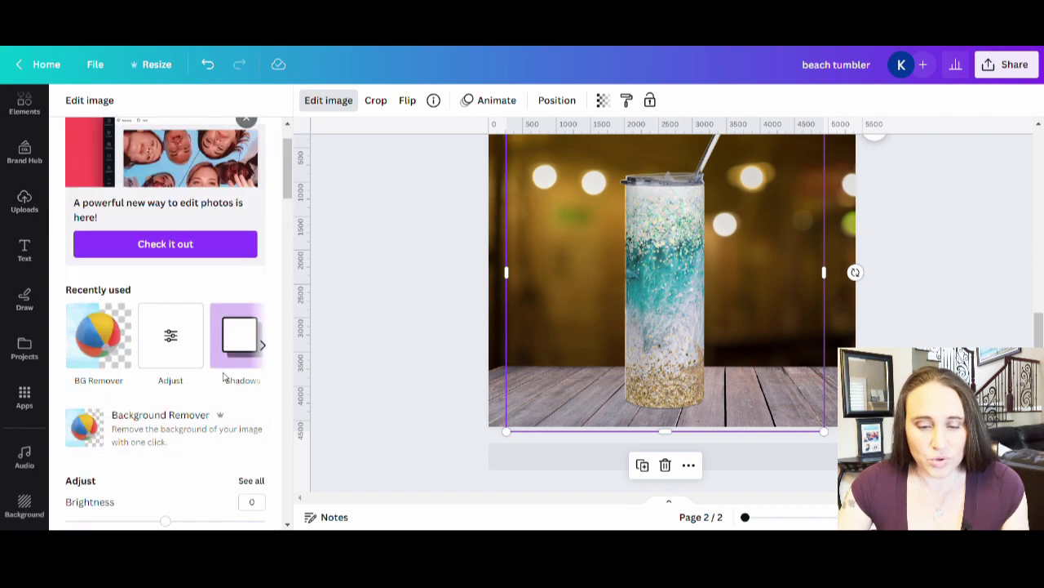
scroll(219, 269, down, 1)
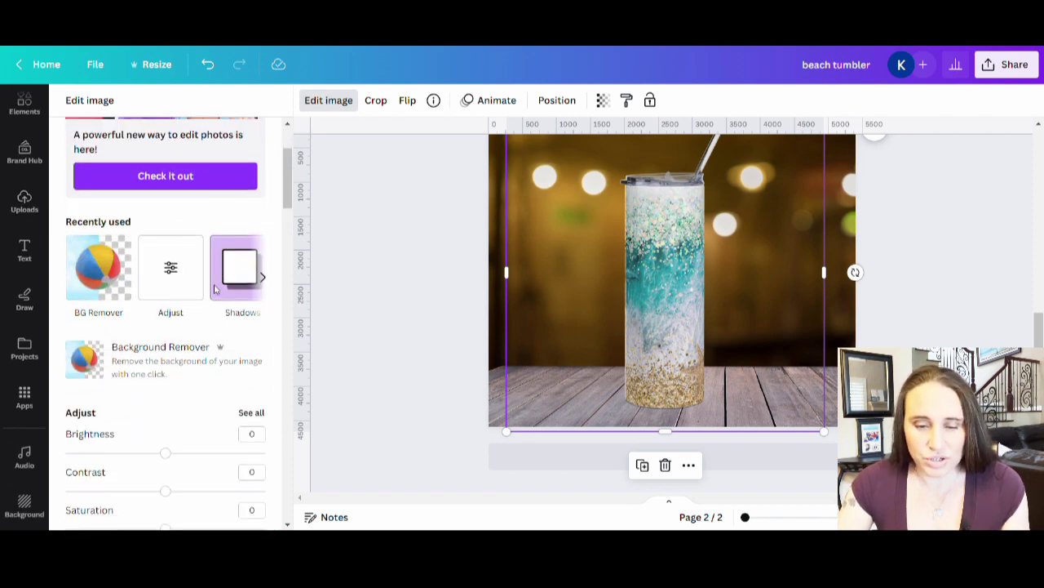
click(232, 282)
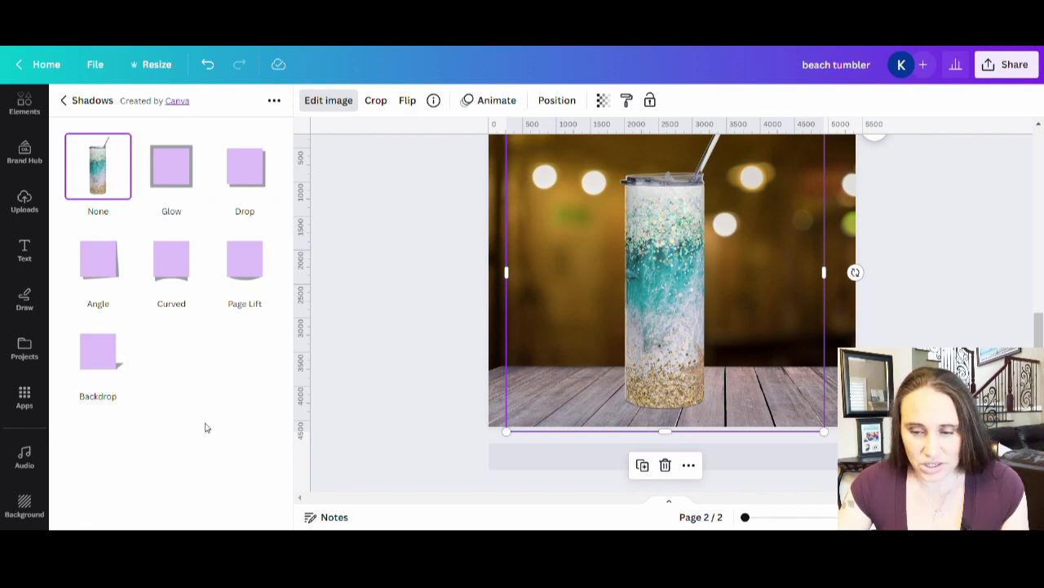
click(253, 175)
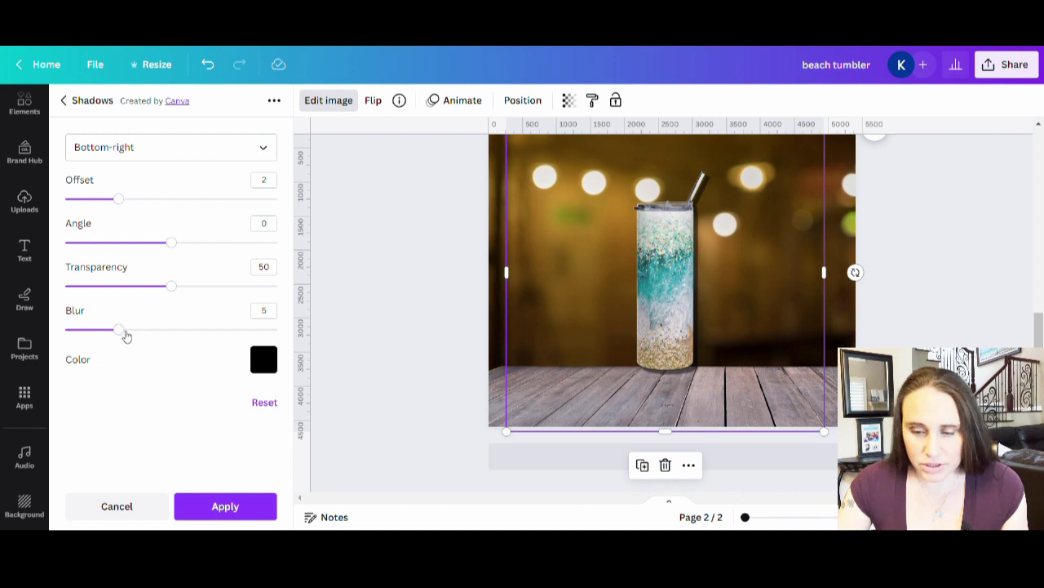
Set the drop shadow's blur to 15 and transparency to 75, keeping the offset at 2
drag(122, 333, 224, 330)
drag(198, 287, 224, 287)
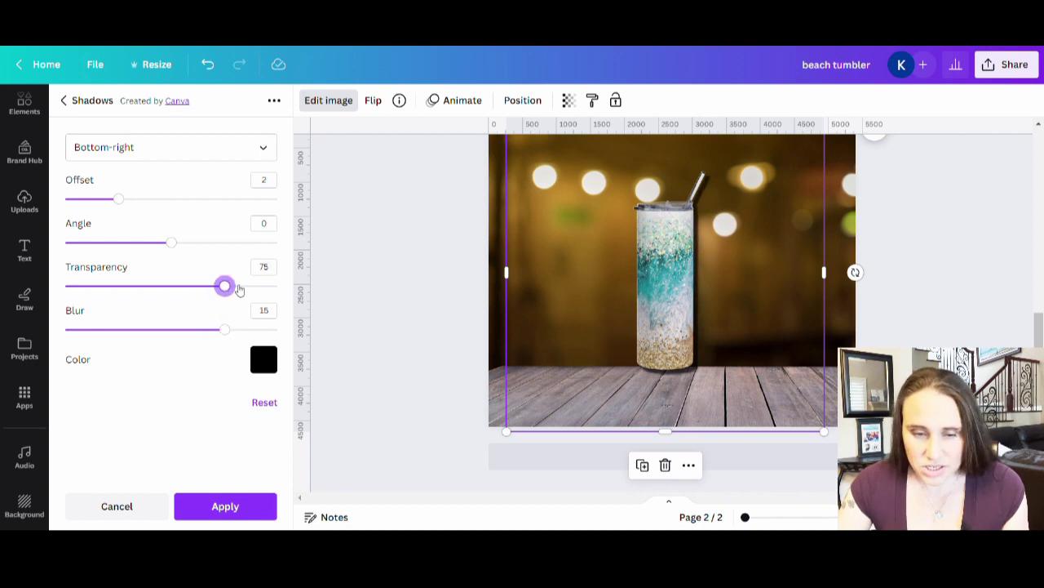
mouse_move(125, 202)
mouse_down()
mouse_move(105, 203)
mouse_move(114, 201)
mouse_up()
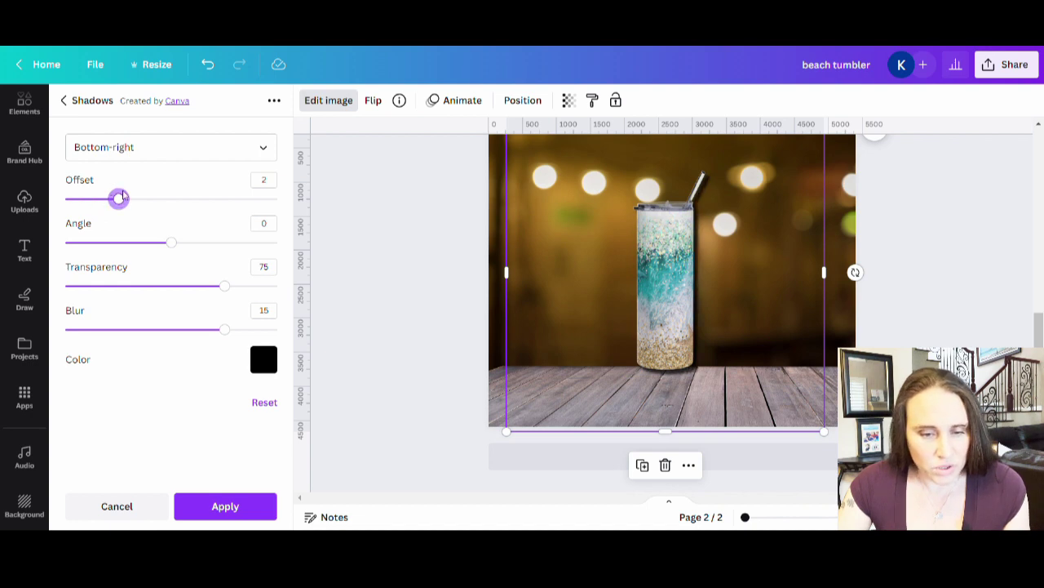
Set the drop shadow's direction to Bottom, blur to 19 and transparency to 40, and apply the effect
click(124, 143)
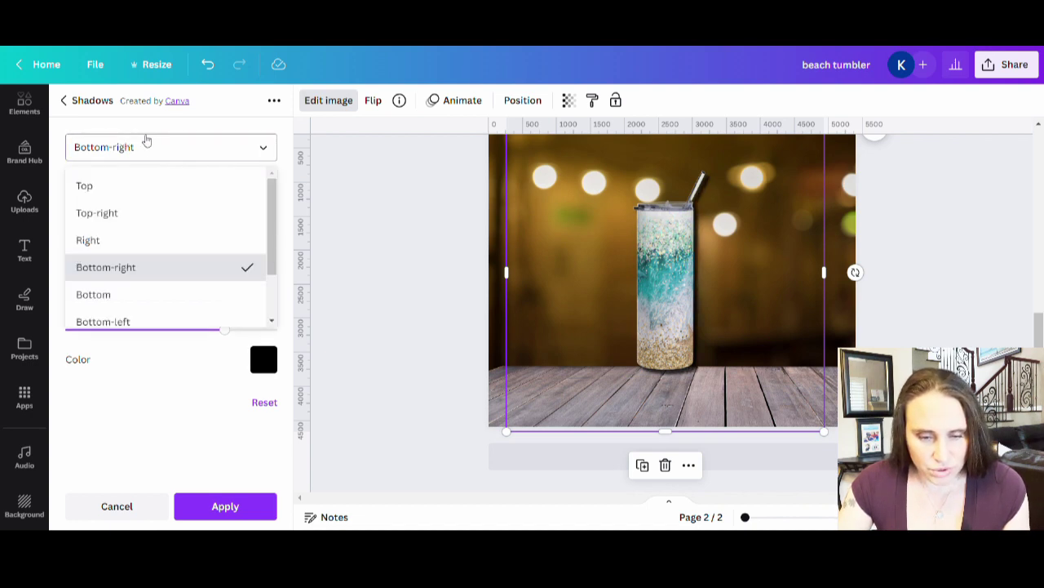
click(95, 297)
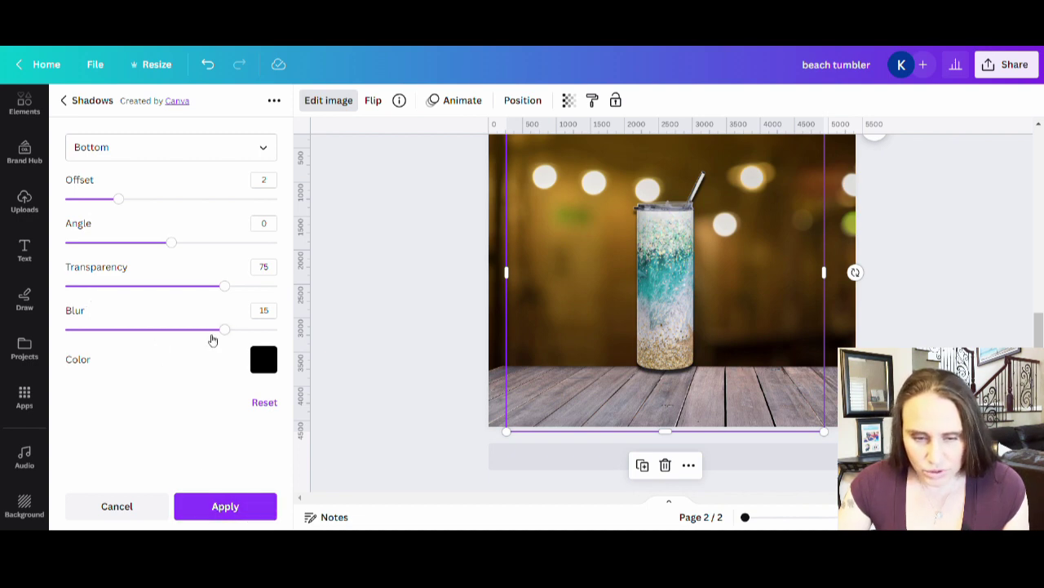
drag(225, 330, 266, 329)
click(198, 287)
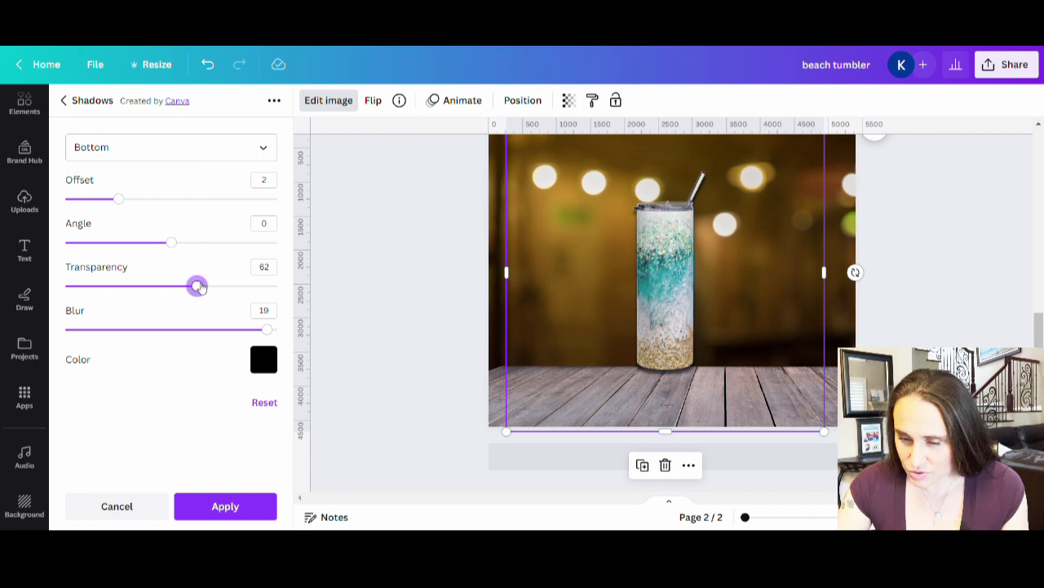
drag(199, 287, 151, 294)
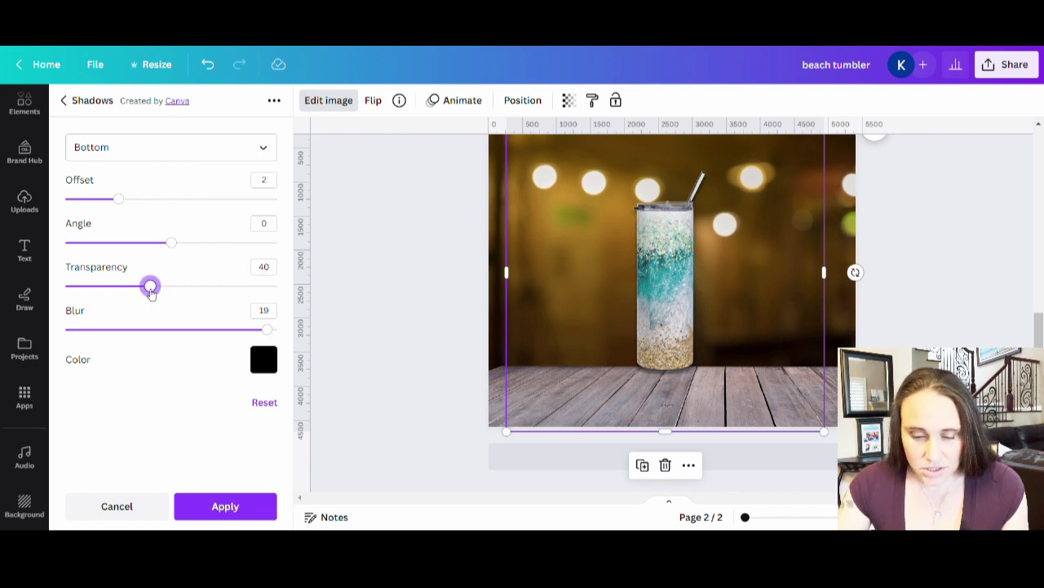
click(222, 505)
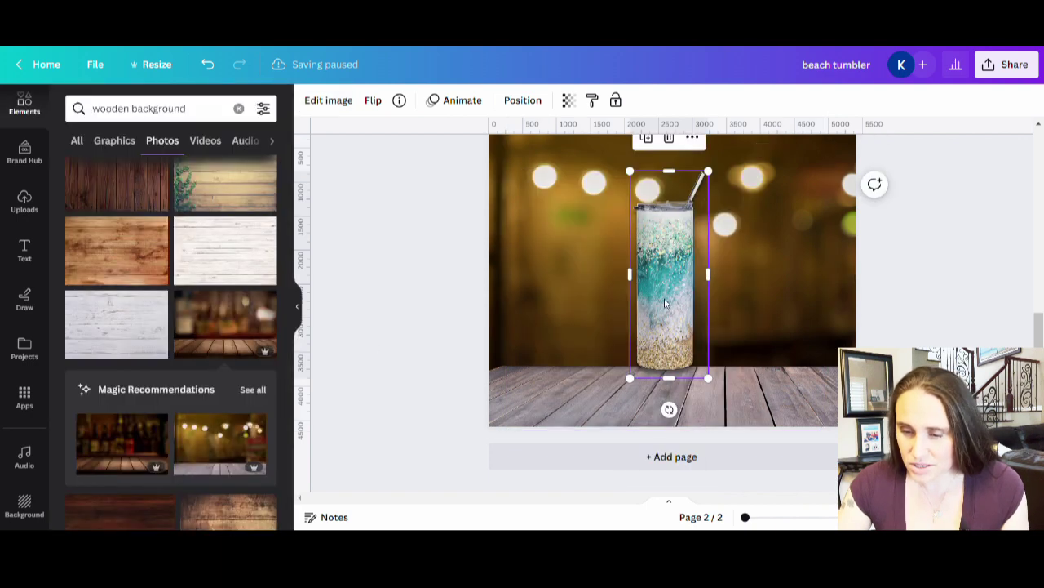
Move the tumbler down onto the wooden tabletop and enlarge it to about 1,466 by 3,882
drag(665, 304, 663, 340)
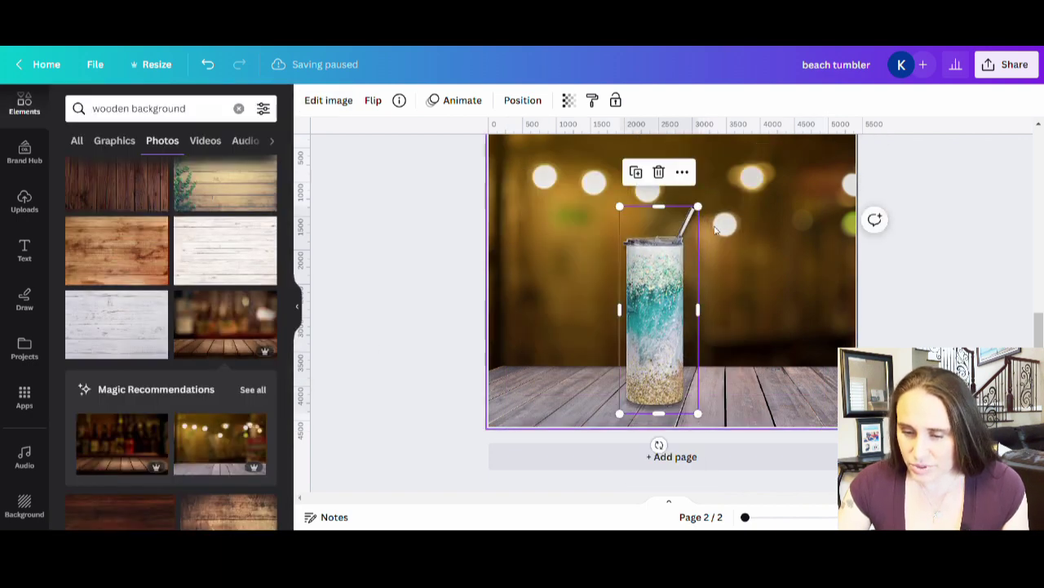
drag(698, 206, 782, 178)
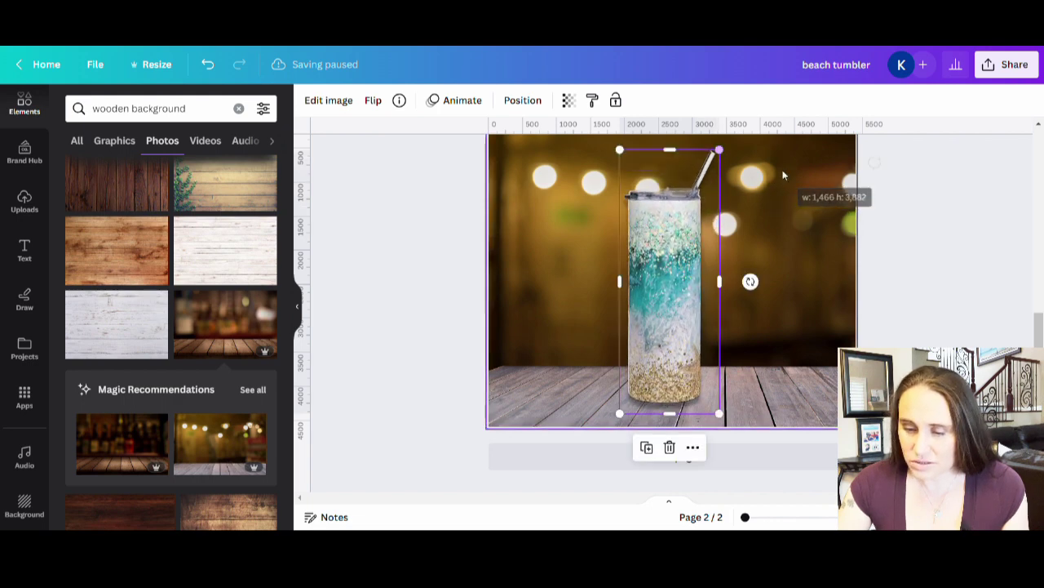
click(978, 294)
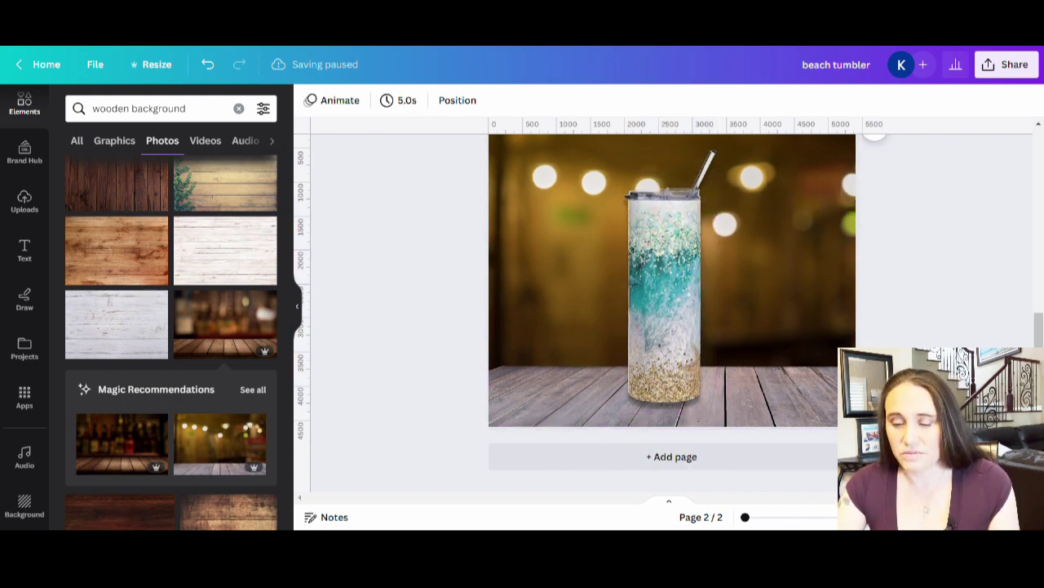
Enlarge the tumbler slightly more and position it on the tabletop, vertically centered and just left of the page's middle
scroll(669, 311, up, 2)
click(686, 233)
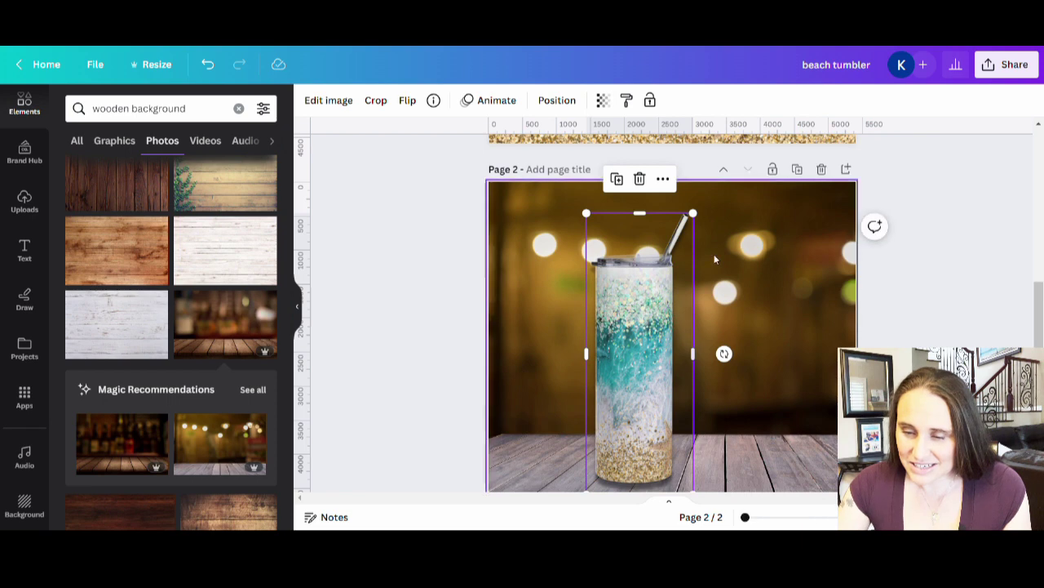
drag(694, 214, 698, 200)
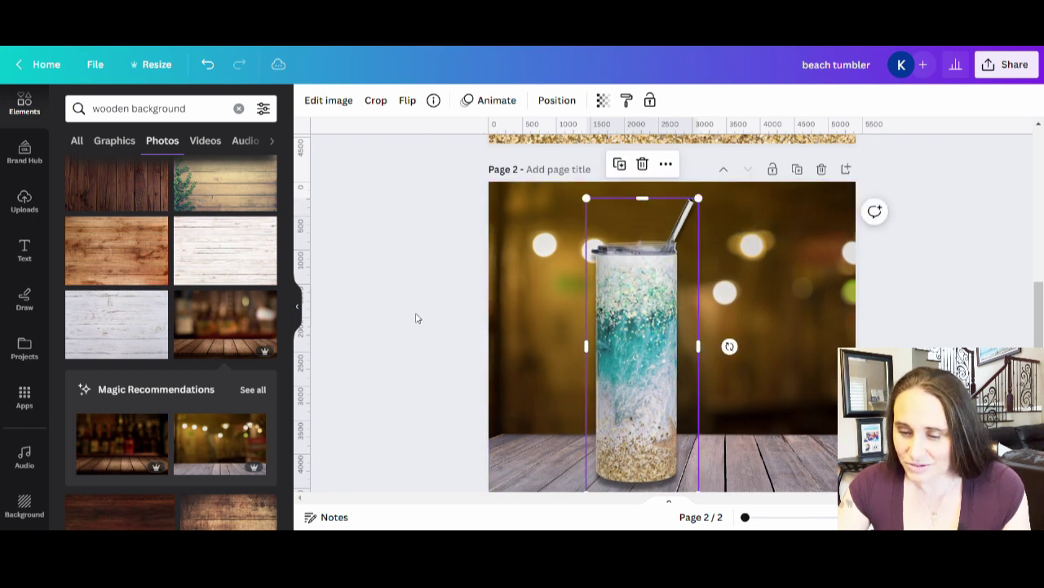
scroll(707, 365, down, 1)
drag(686, 359, 700, 351)
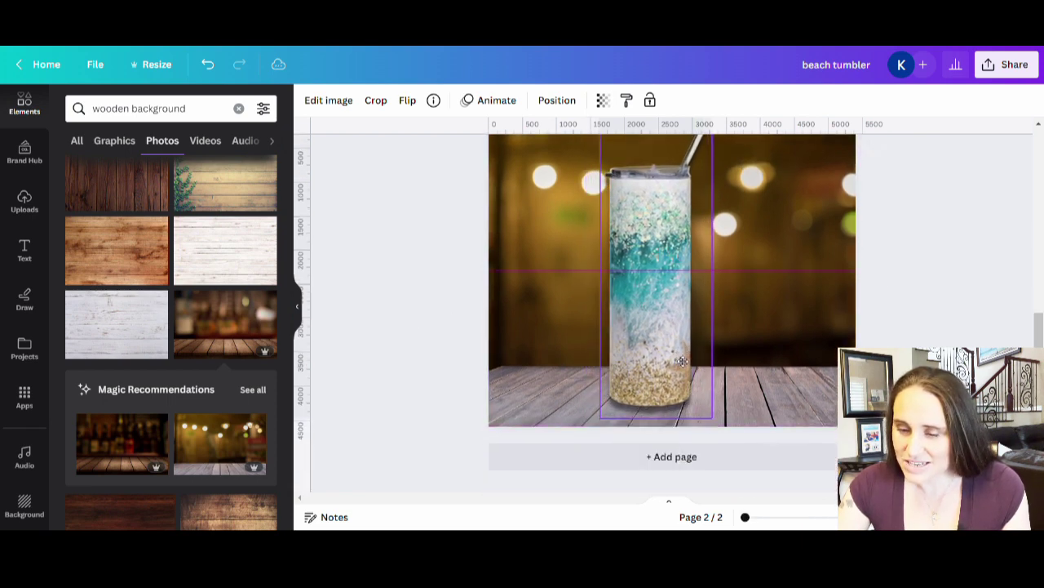
key(Escape)
scroll(669, 310, up, 3)
scroll(670, 310, down, 3)
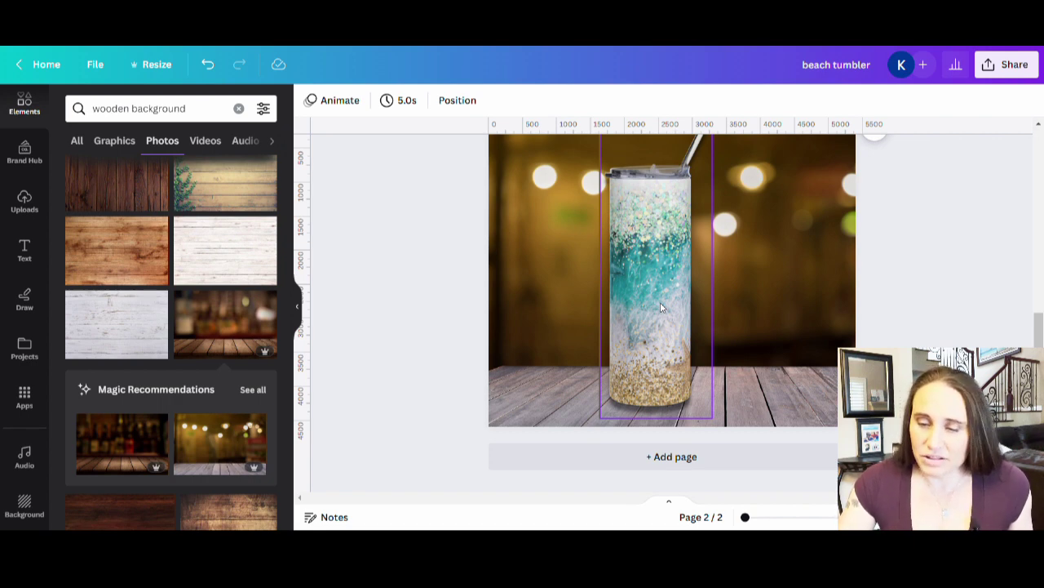
click(658, 427)
click(653, 298)
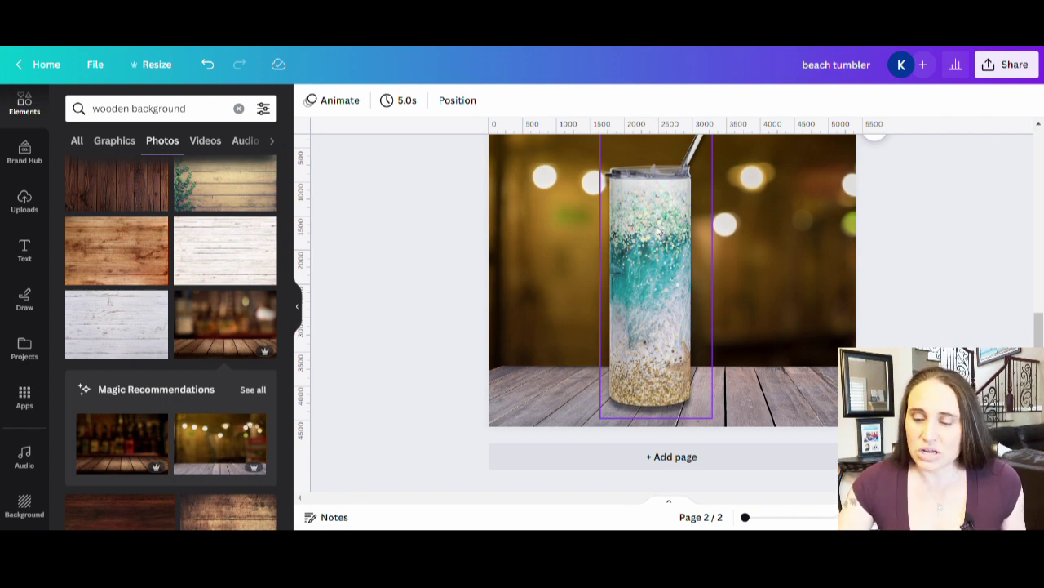